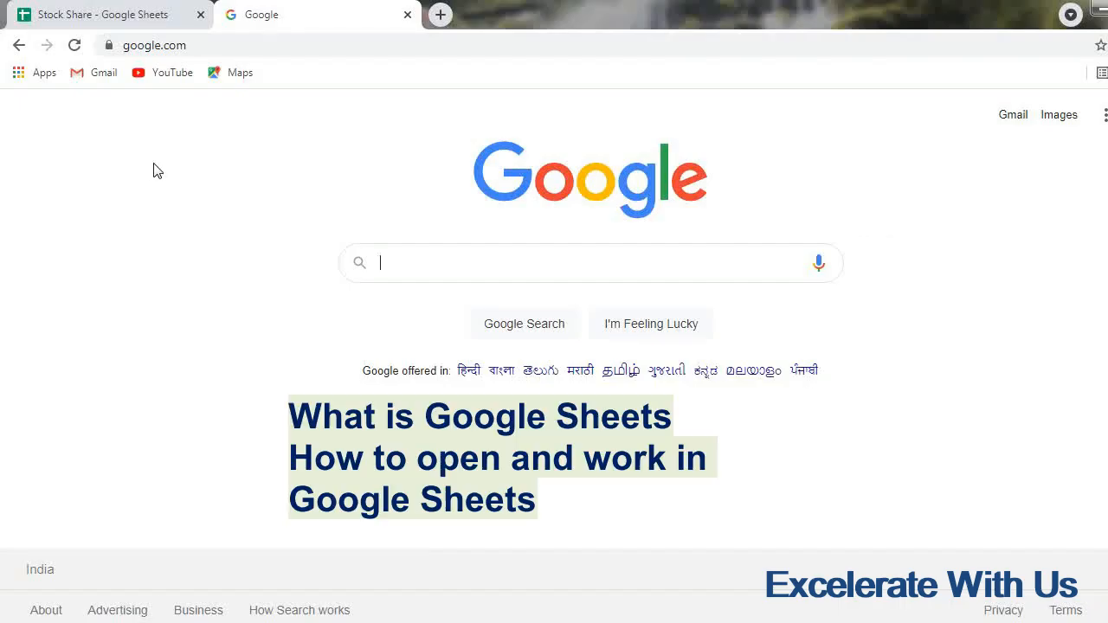
# Search Google for "google sheets"
pyautogui.click(217, 42)
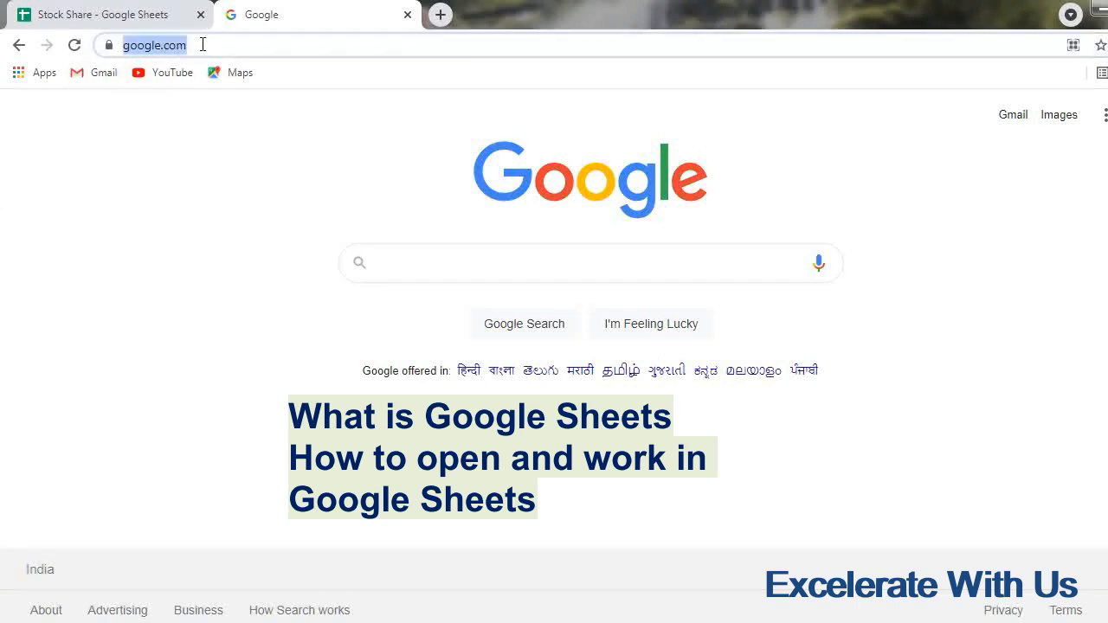
pyautogui.click(398, 270)
pyautogui.write('g')
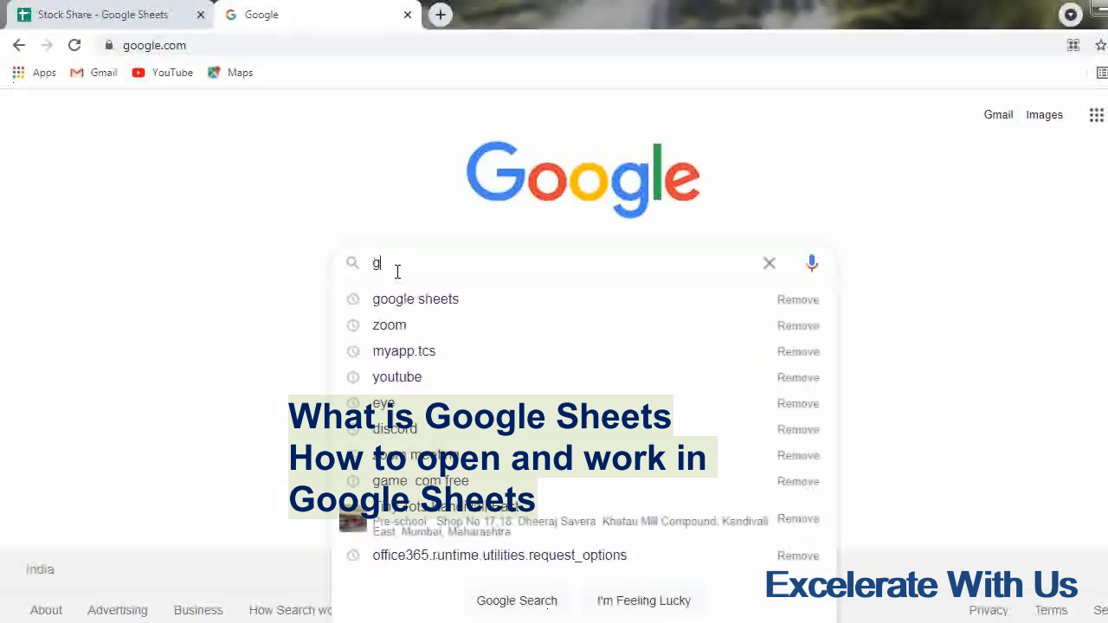
pyautogui.write('oogle sheets')
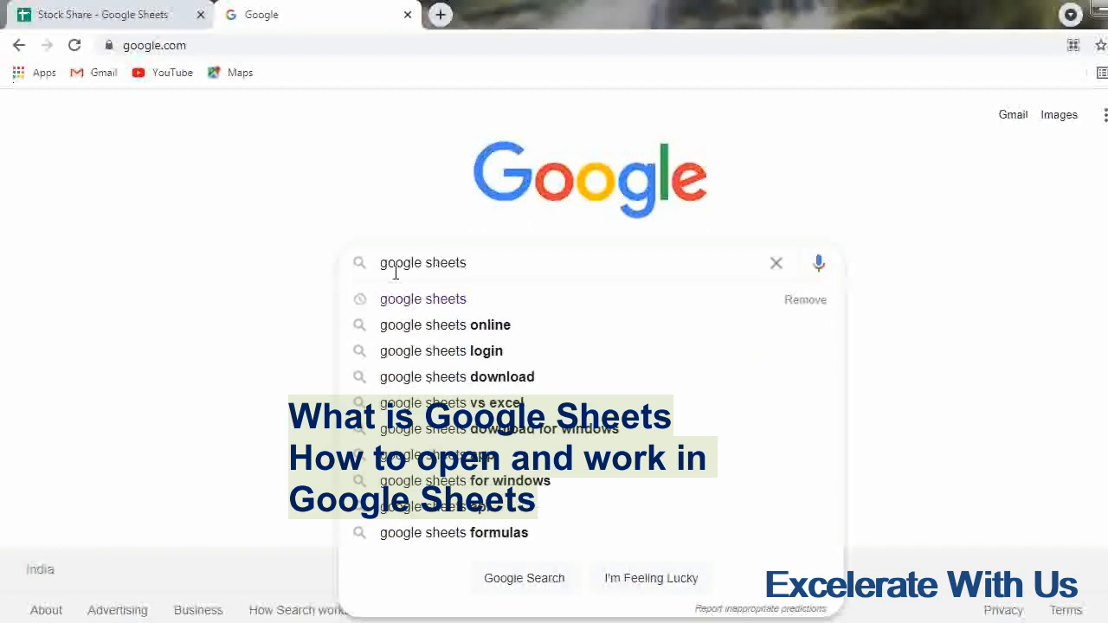
pyautogui.press('Return')
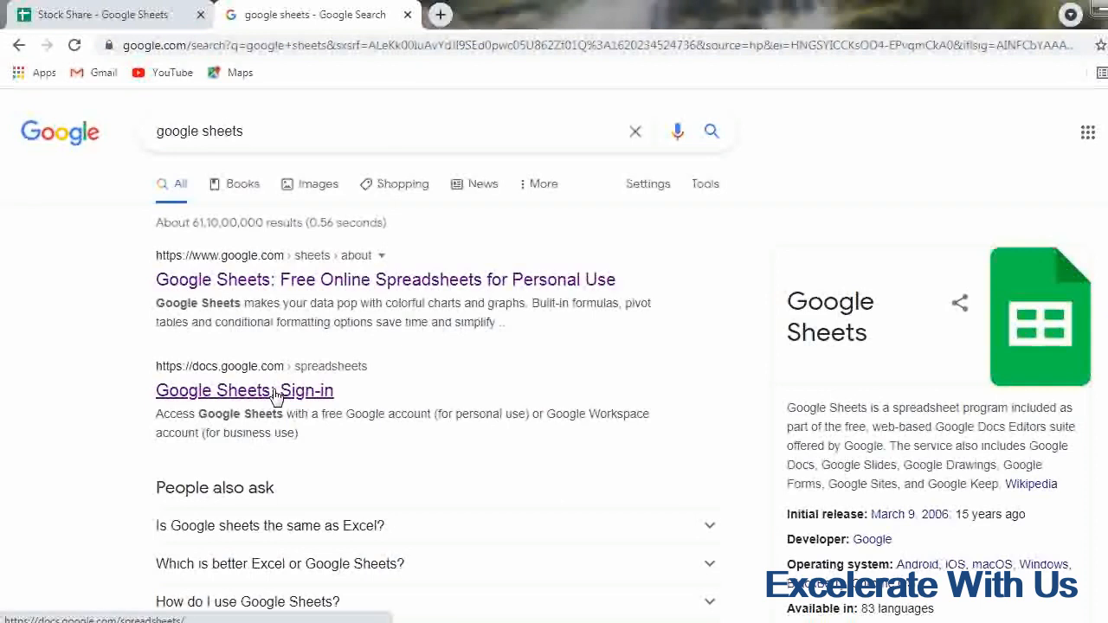
# Open the Google Sheets sign-in result and create a blank spreadsheet
pyautogui.click(275, 395)
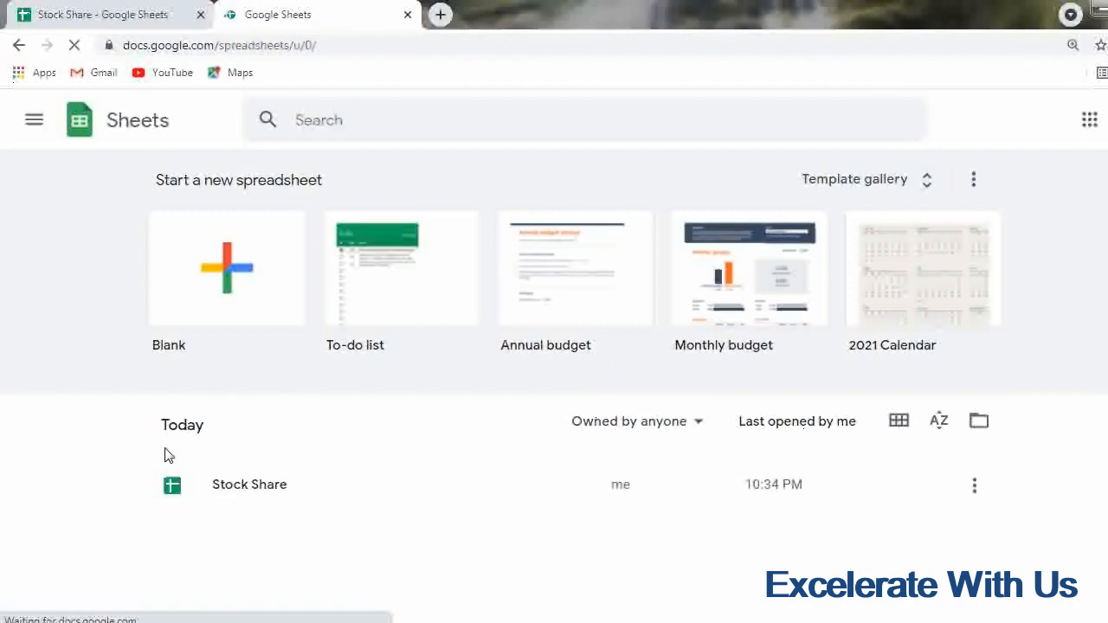
pyautogui.click(210, 298)
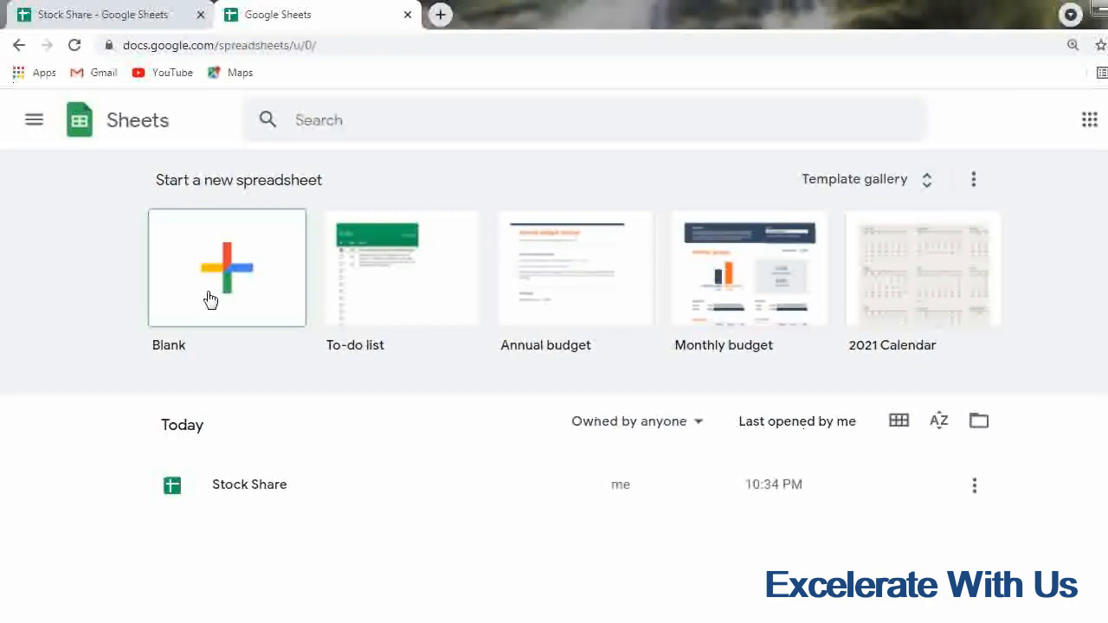
pyautogui.click(210, 299)
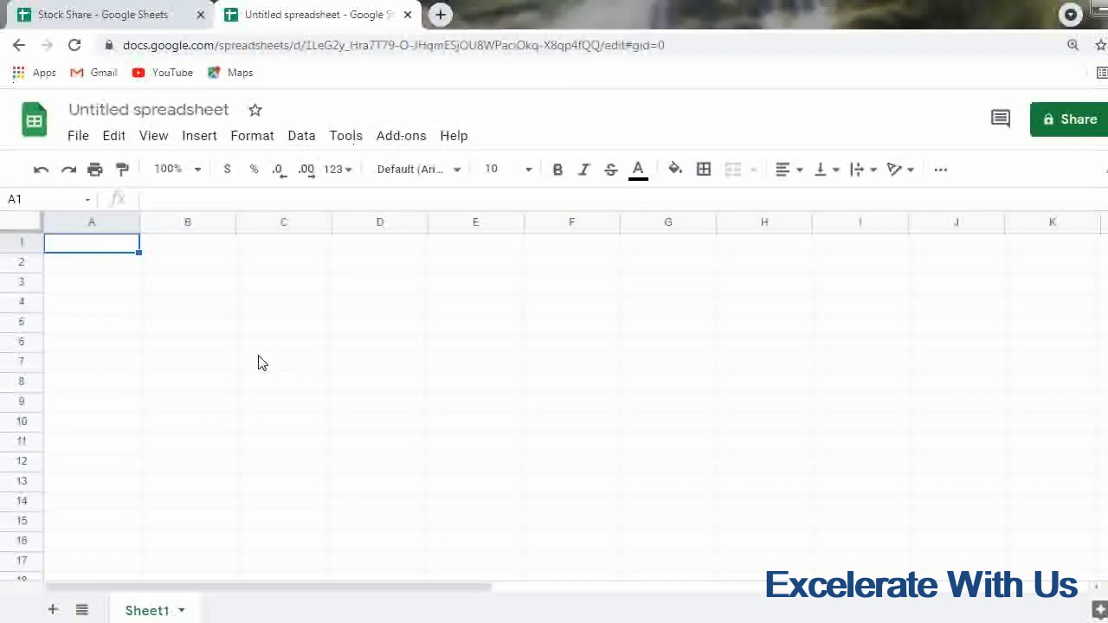
# Enter the sample text dsa in cell A1 and the number 125 in cell A2
pyautogui.write('dsa')
pyautogui.press('Return')
pyautogui.write('125')
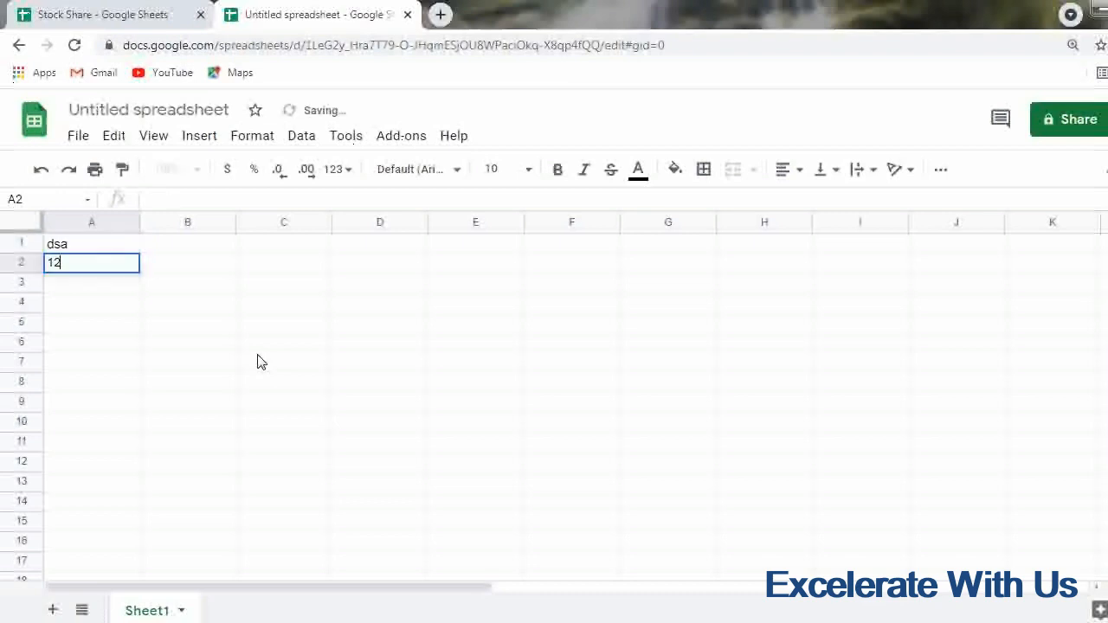
pyautogui.press('Return')
pyautogui.press('Up')
pyautogui.press('Up')
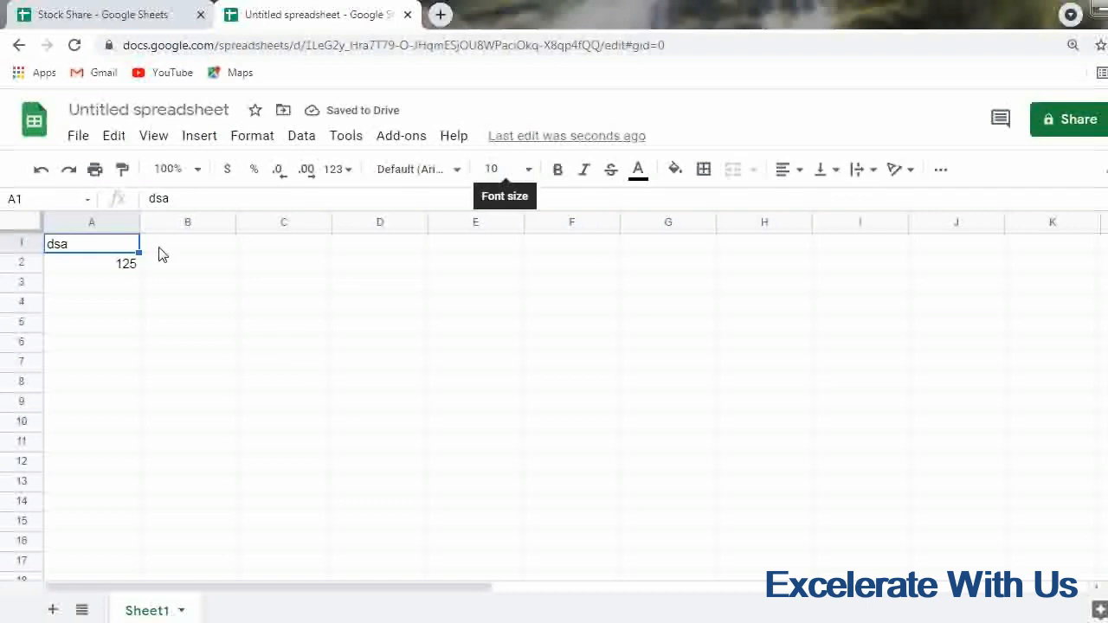
# Format cells A1:A2 with font size 14, bold and dark blue text
pyautogui.moveTo(112, 245); pyautogui.dragTo(111, 272)
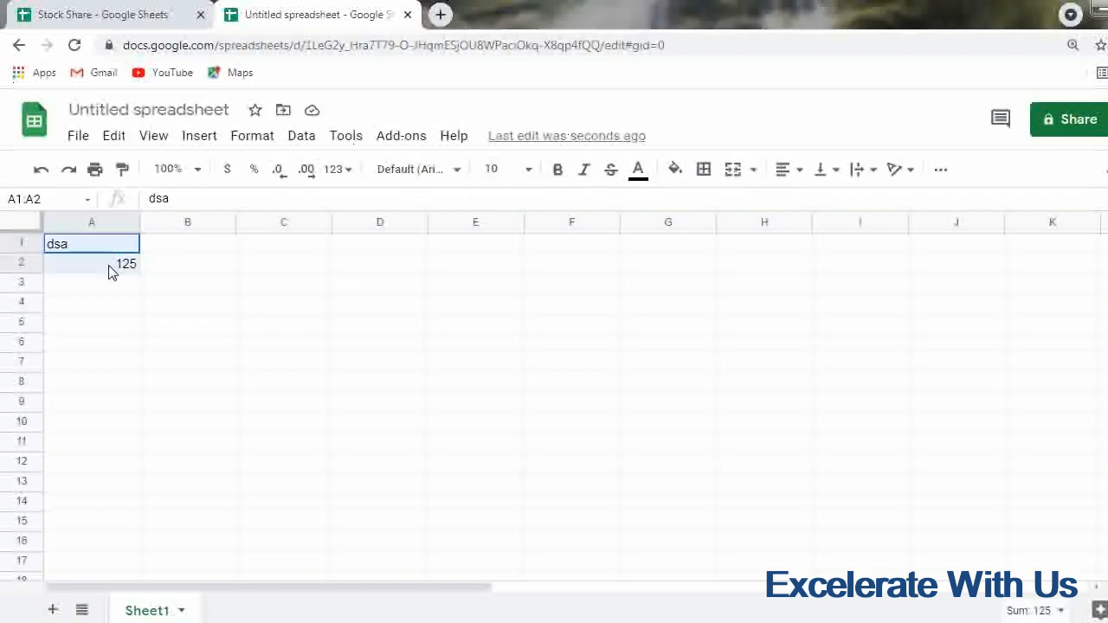
pyautogui.click(527, 171)
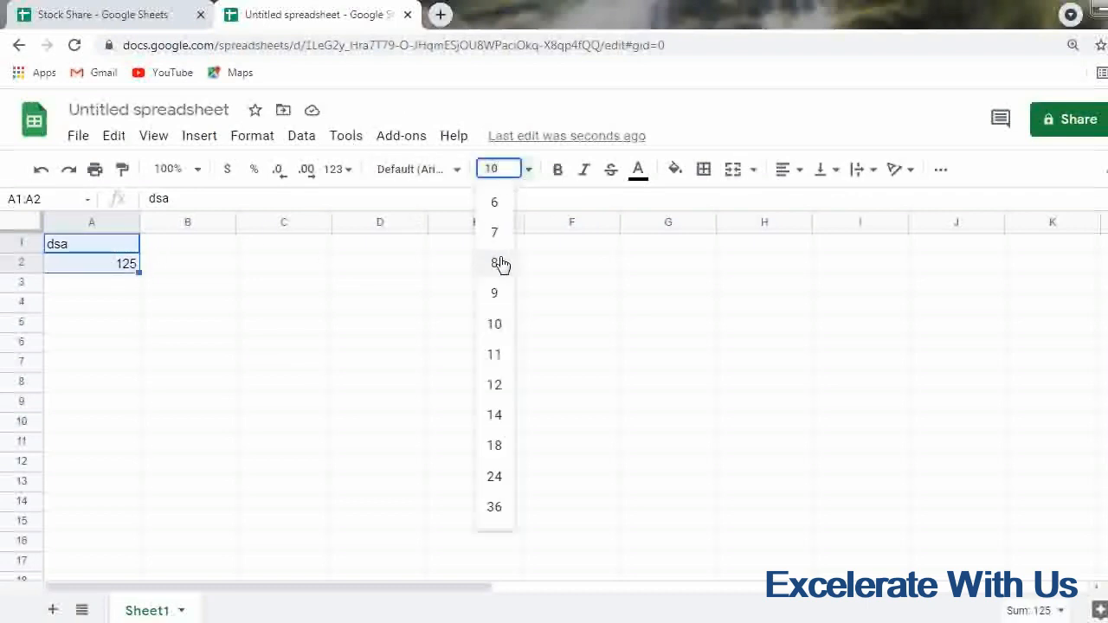
pyautogui.click(495, 416)
pyautogui.click(558, 173)
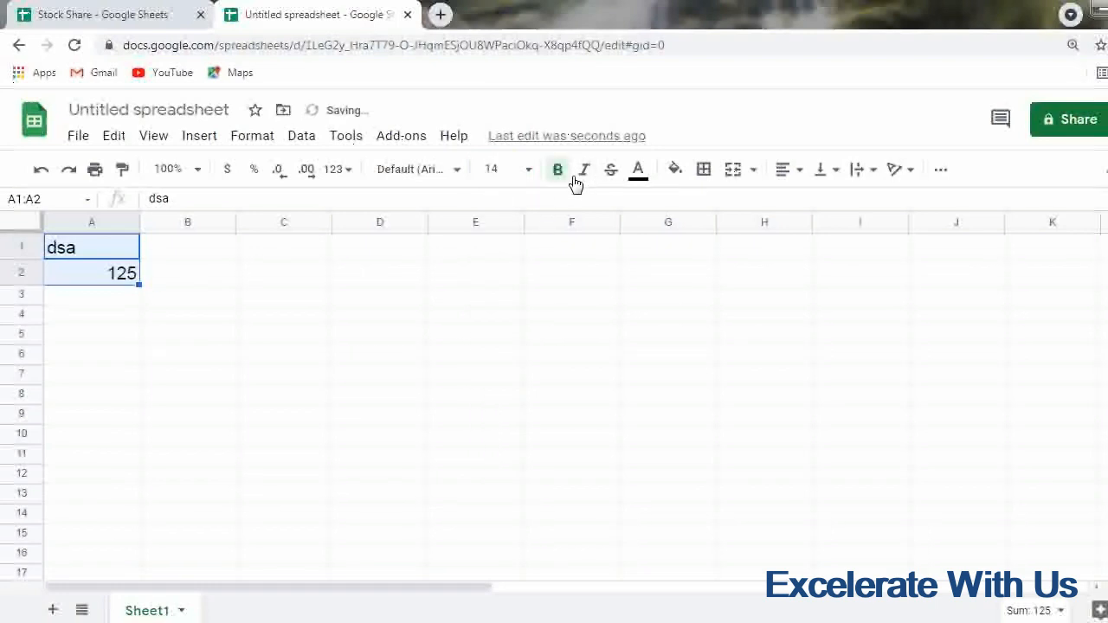
pyautogui.click(641, 174)
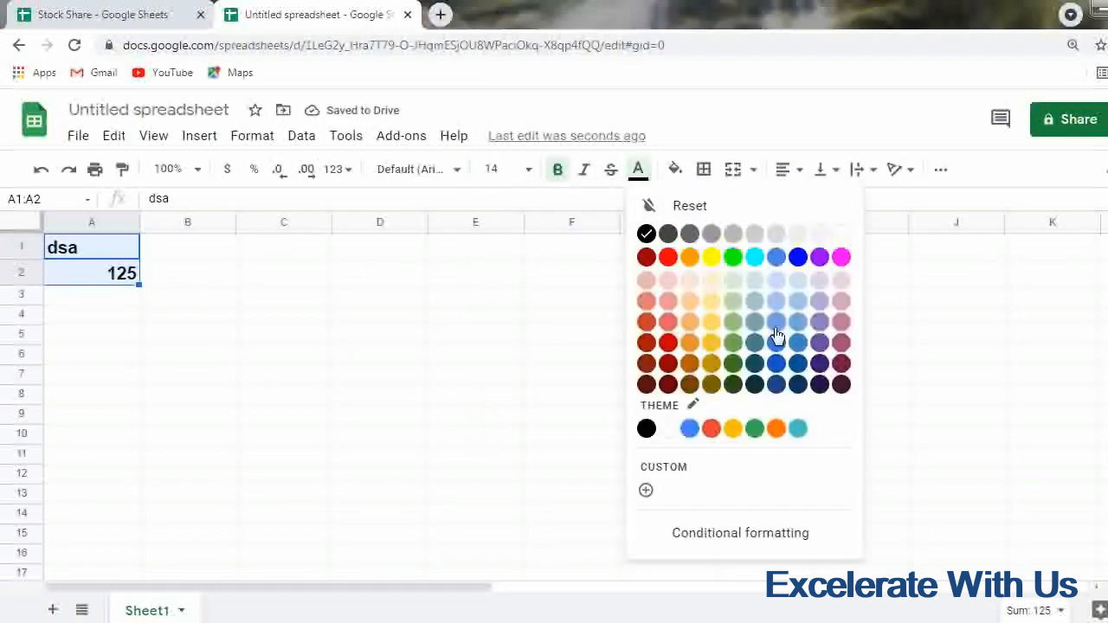
pyautogui.click(803, 367)
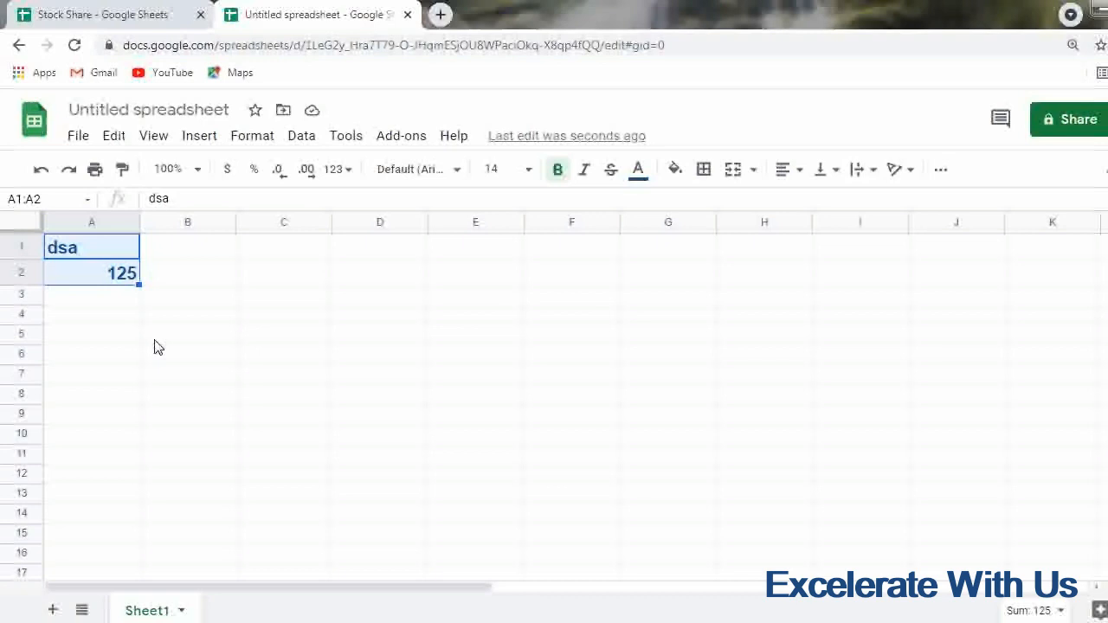
pyautogui.click(184, 318)
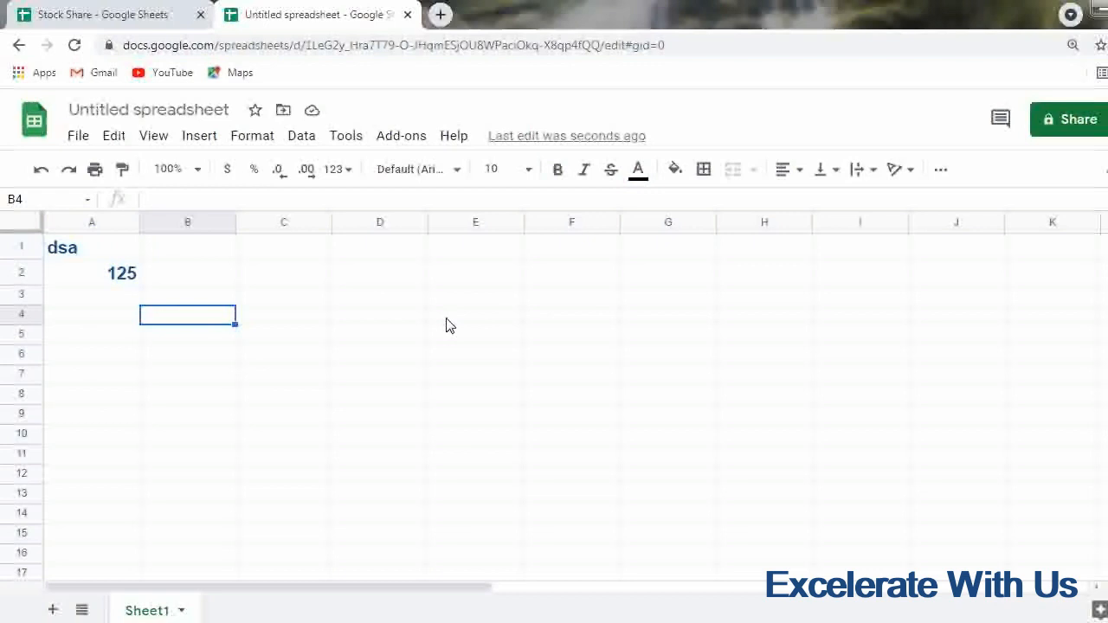
pyautogui.click(206, 279)
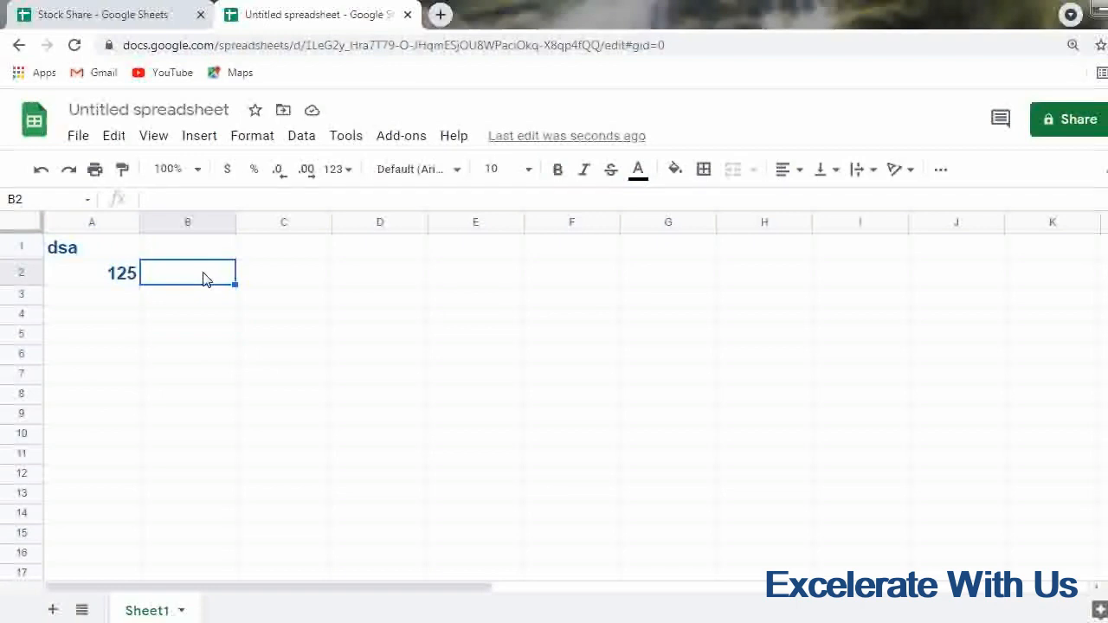
# Switch to the Stock Share spreadsheet and review its row 1 column headers from Company Code through volume
pyautogui.hotkey('ctrl', 'Tab')
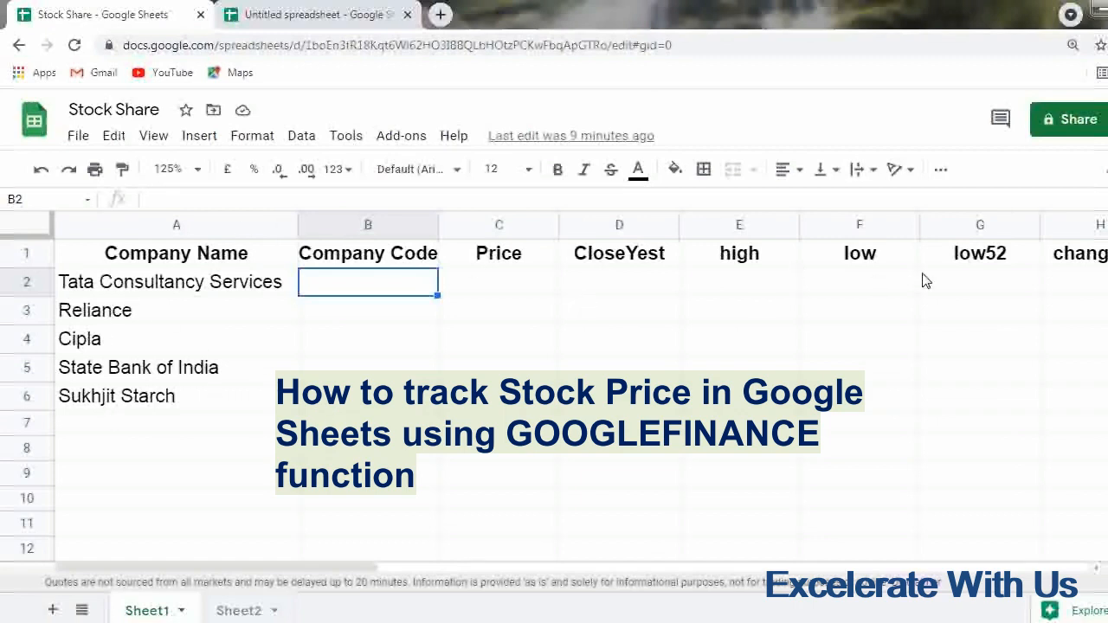
pyautogui.press('Up')
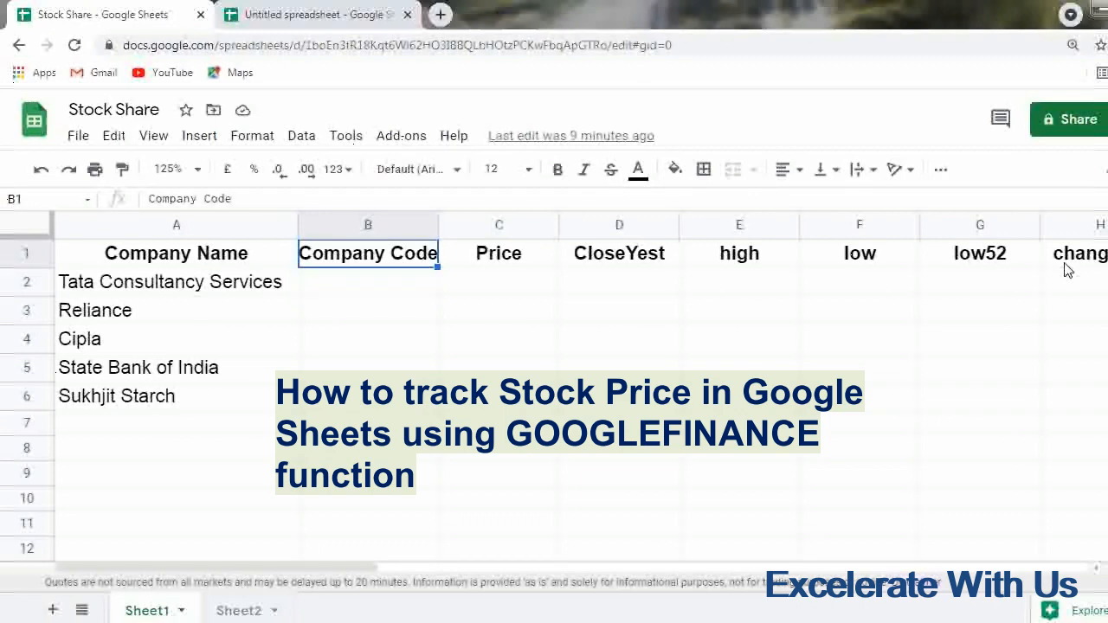
pyautogui.press('Right')
pyautogui.press('Right')
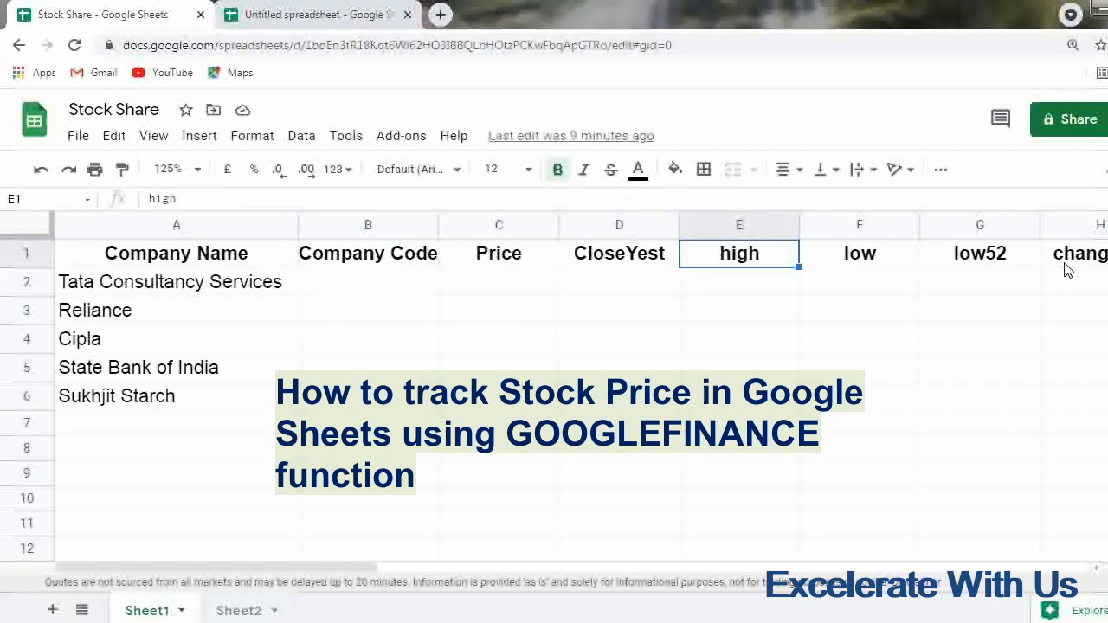
pyautogui.press('Right')
pyautogui.press('Right')
pyautogui.press('Right')
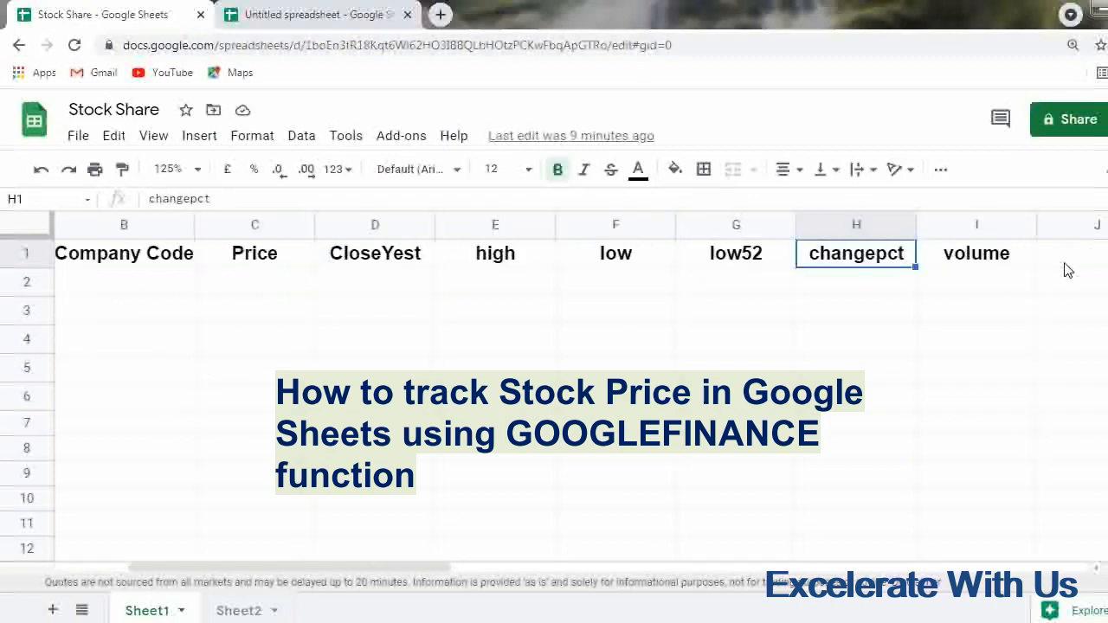
pyautogui.press('Right')
pyautogui.press('Left')
pyautogui.press('Left')
pyautogui.press('Left')
pyautogui.press('Left')
pyautogui.press('Left')
pyautogui.press('Left')
pyautogui.press('Left')
pyautogui.press('Left')
pyautogui.press('Down')
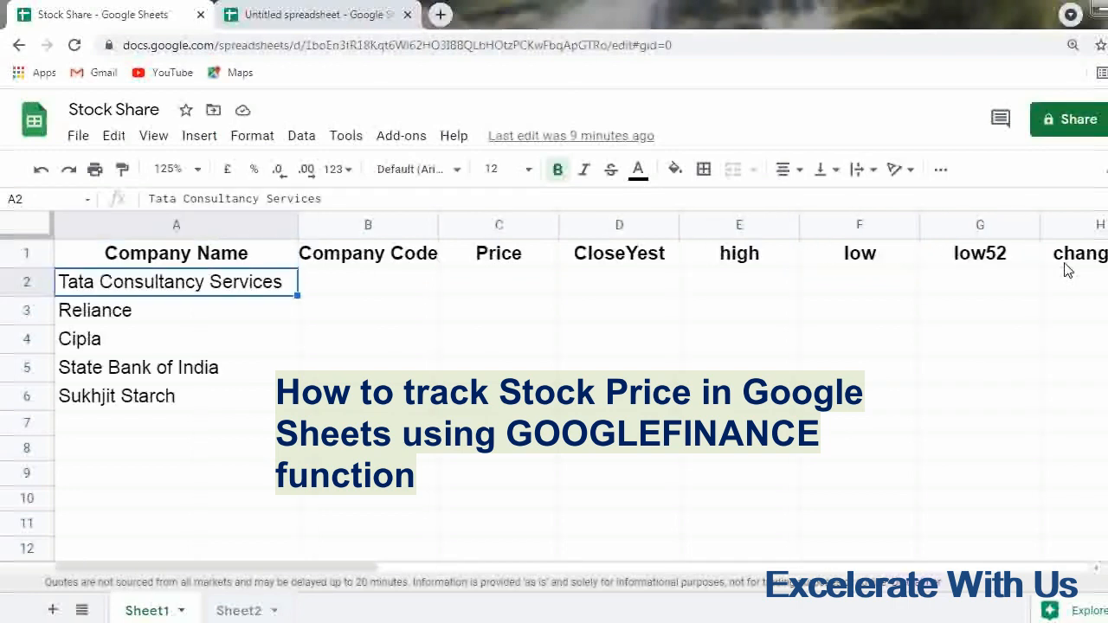
# Enter the company code NSE:TCS for Tata Consultancy Services in cell B2
pyautogui.press('Right')
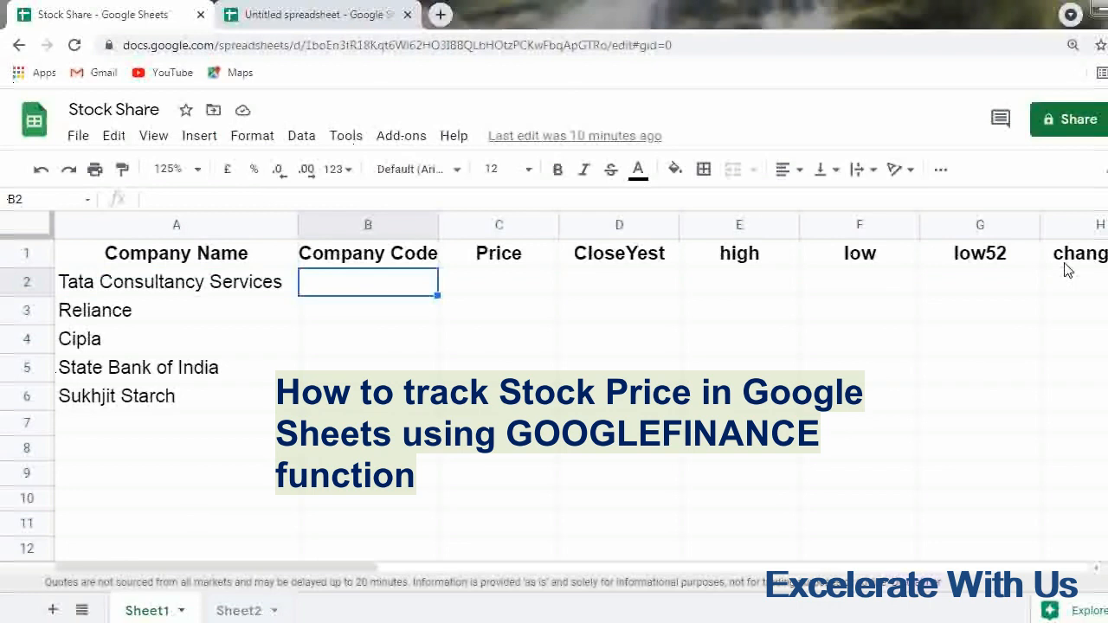
pyautogui.press('Left')
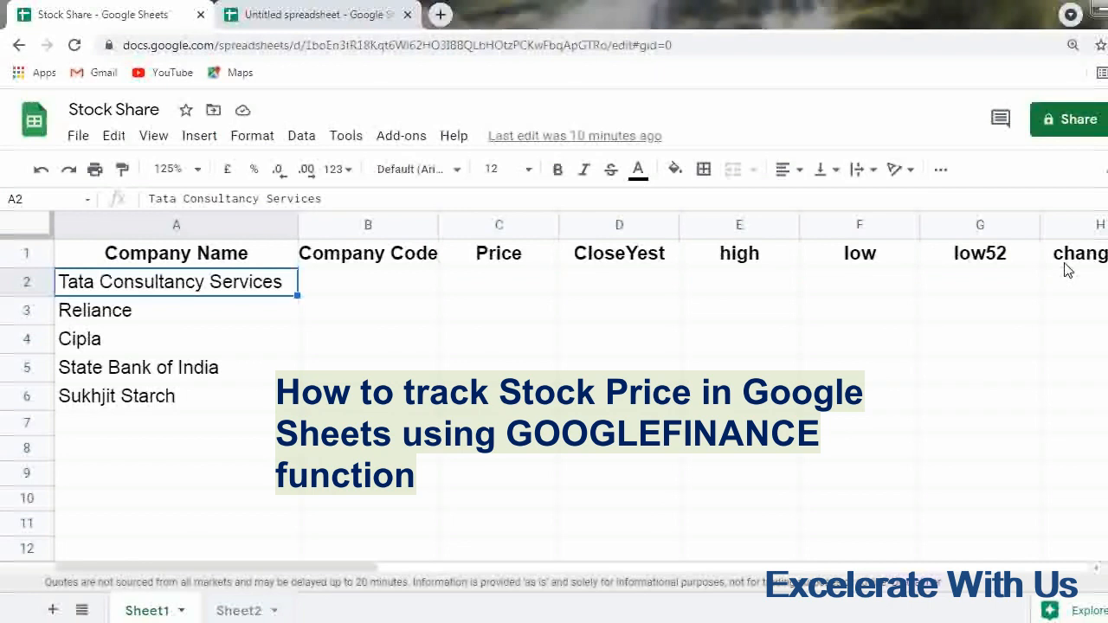
pyautogui.press('Right')
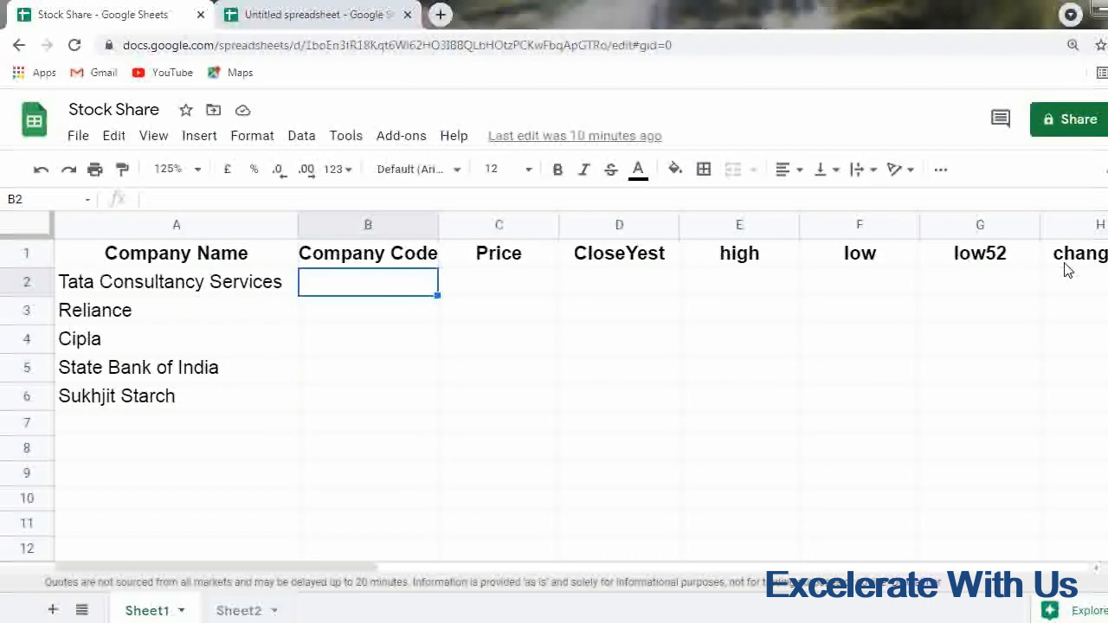
pyautogui.write('NSE')
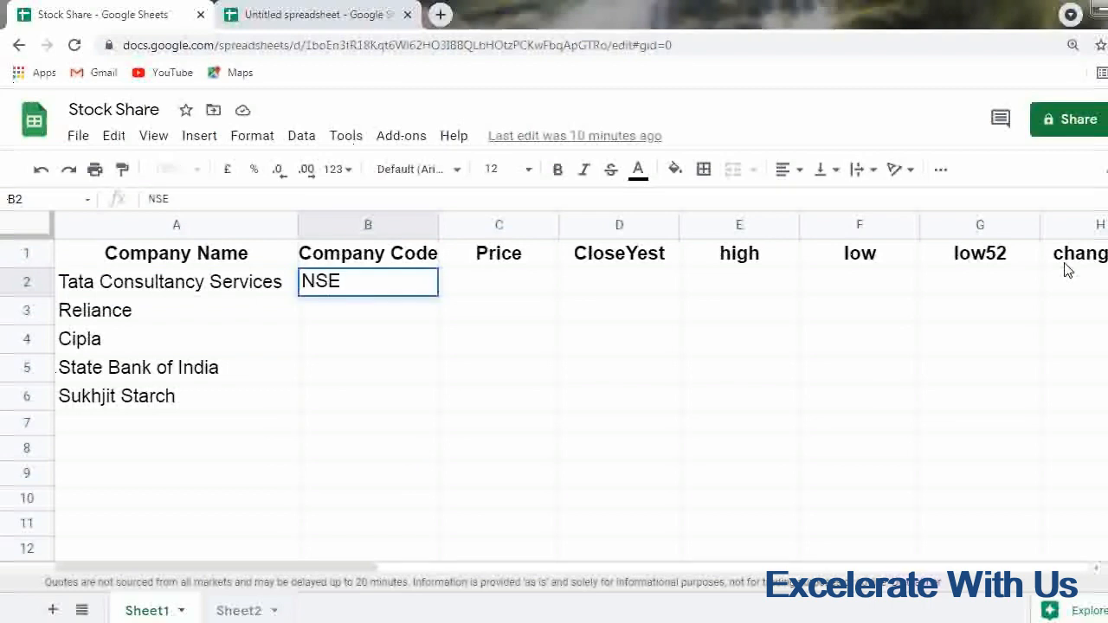
pyautogui.write(':TCS')
pyautogui.press('Return')
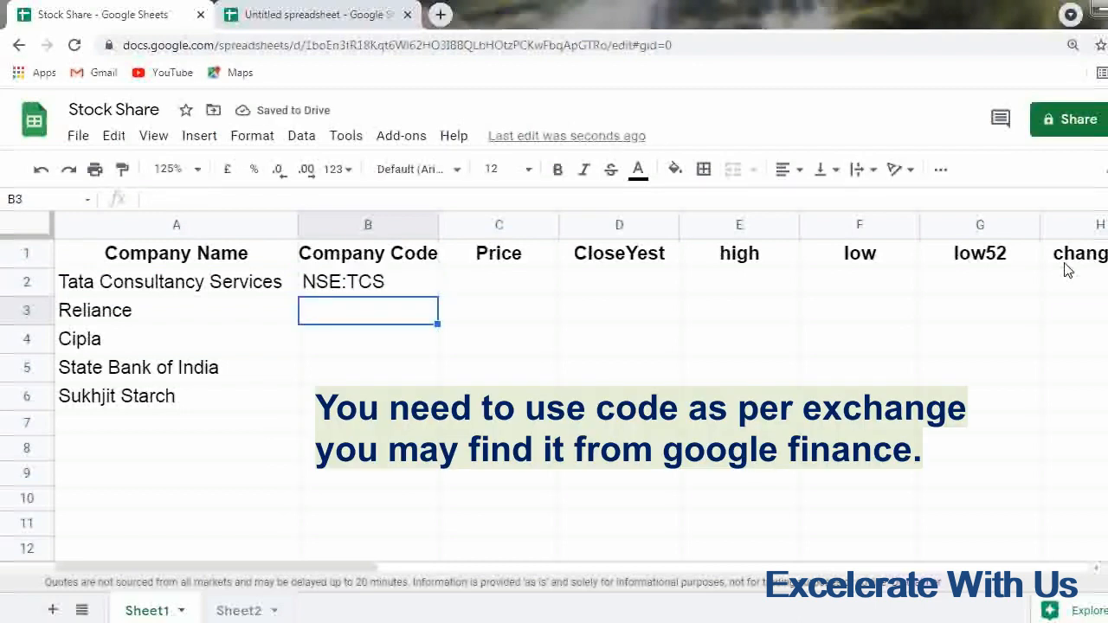
# Enter the company code NSE:Reliance for Reliance in cell B3
pyautogui.write('NSE:')
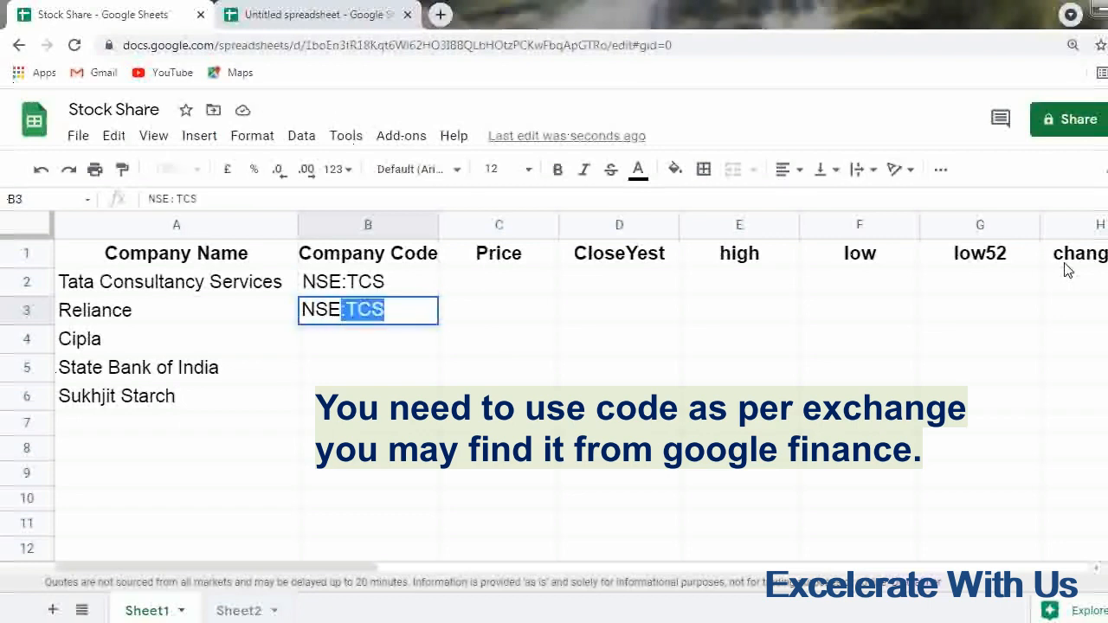
pyautogui.write('R')
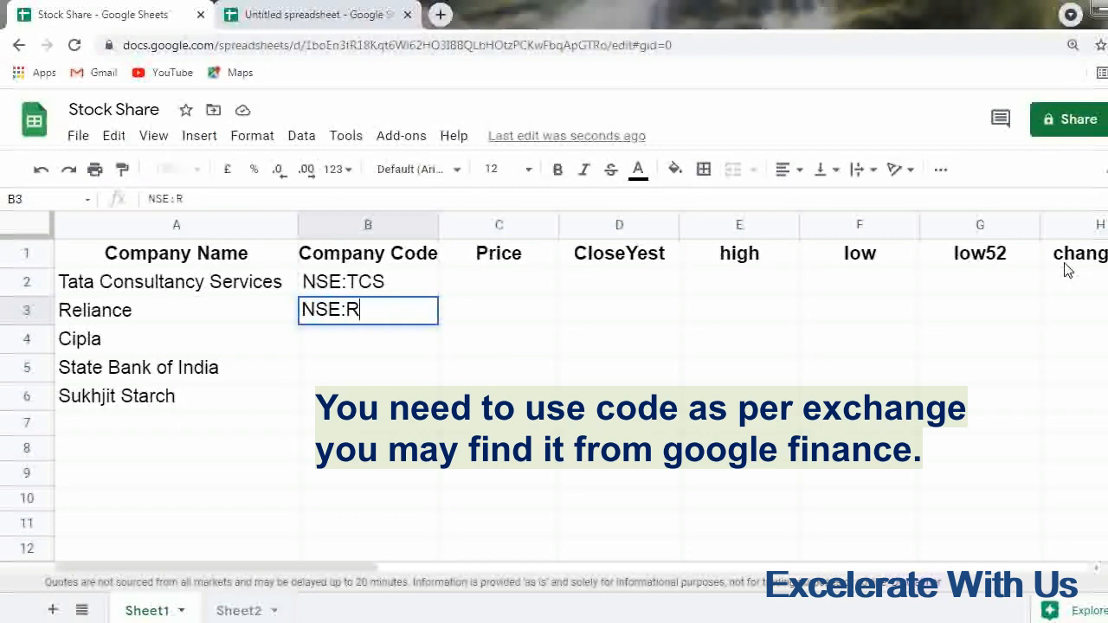
pyautogui.write('elianc')
pyautogui.press('BackSpace')
pyautogui.write('ance')
pyautogui.press('Return')
# Enter the company code NSE:Cipla for Cipla in cell B4
pyautogui.write('NSE:C')
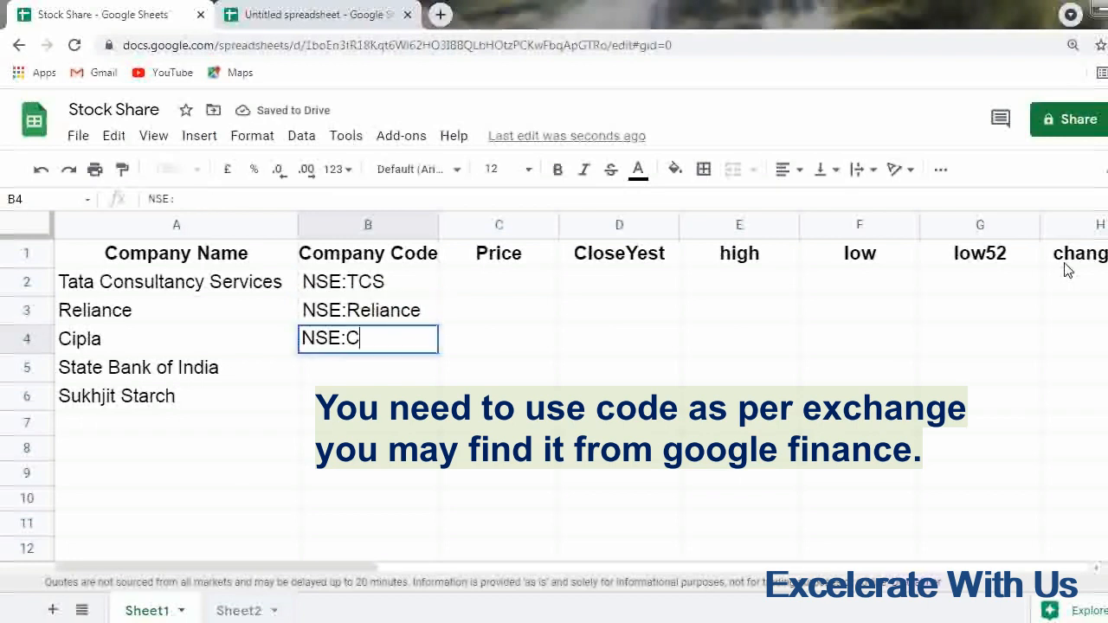
pyautogui.write('ipla')
pyautogui.press('Return')
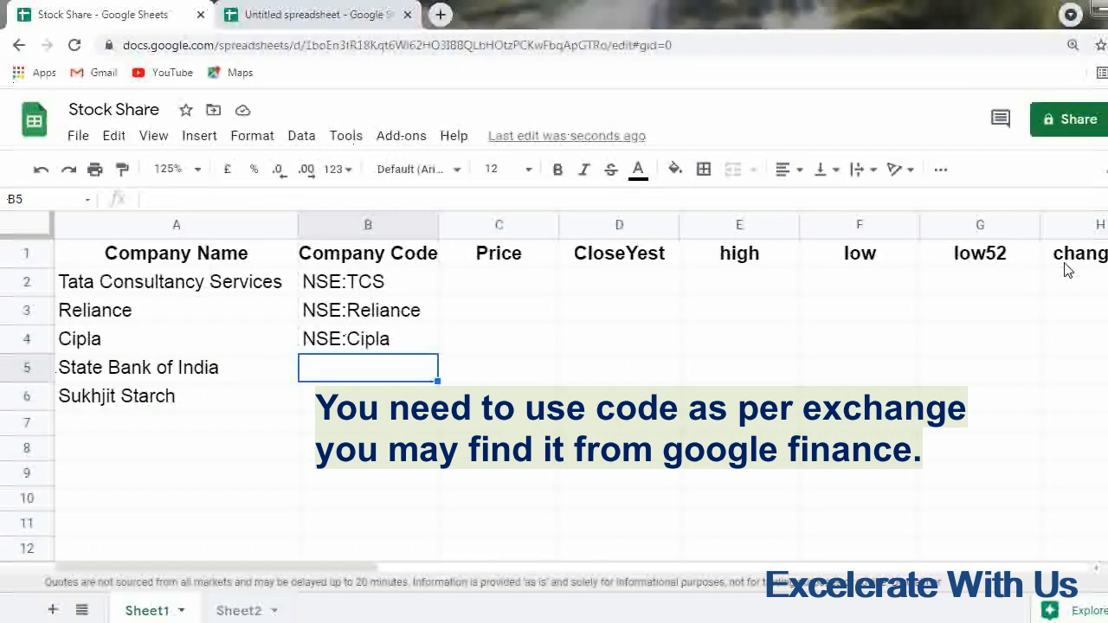
pyautogui.press('Up')
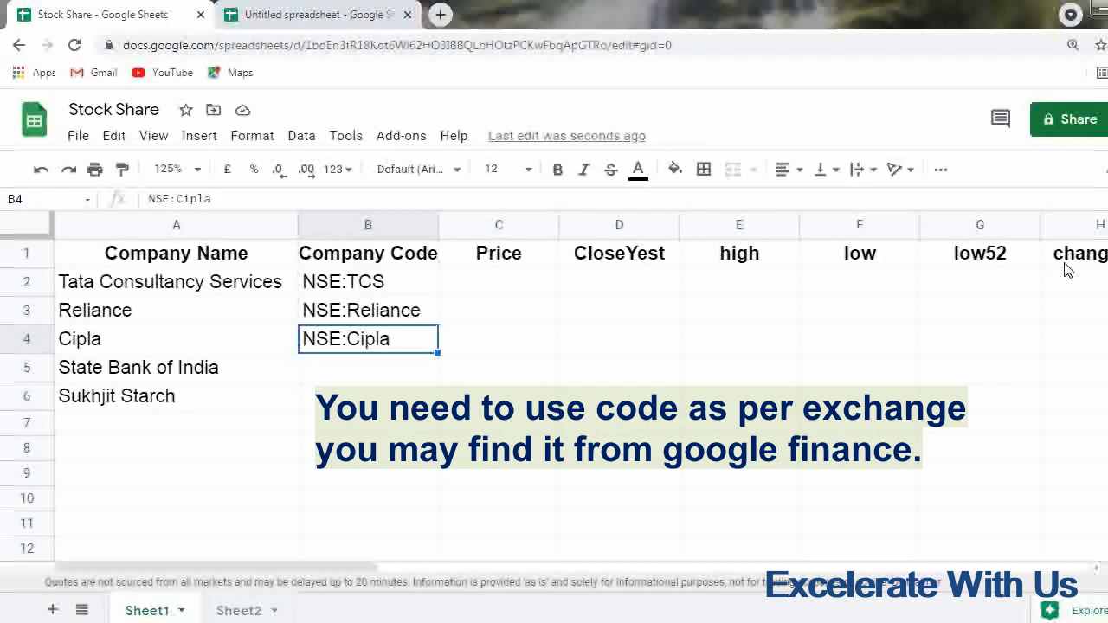
pyautogui.press('Down')
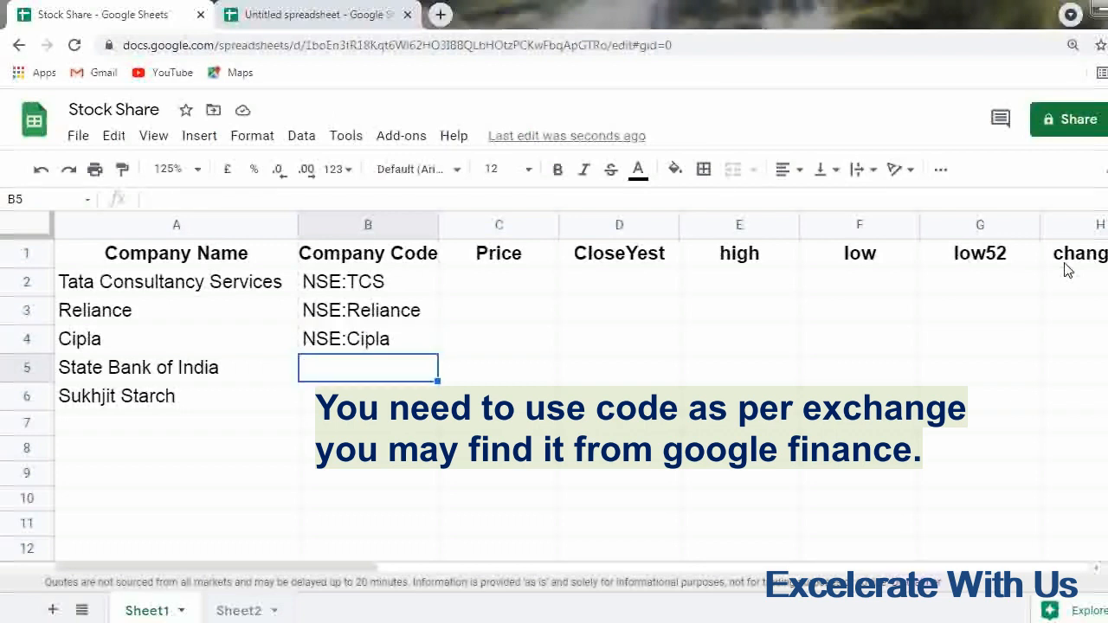
# Search the web for "sbi bom" in a new browser tab to look up State Bank of India's exchange code
pyautogui.click(440, 16)
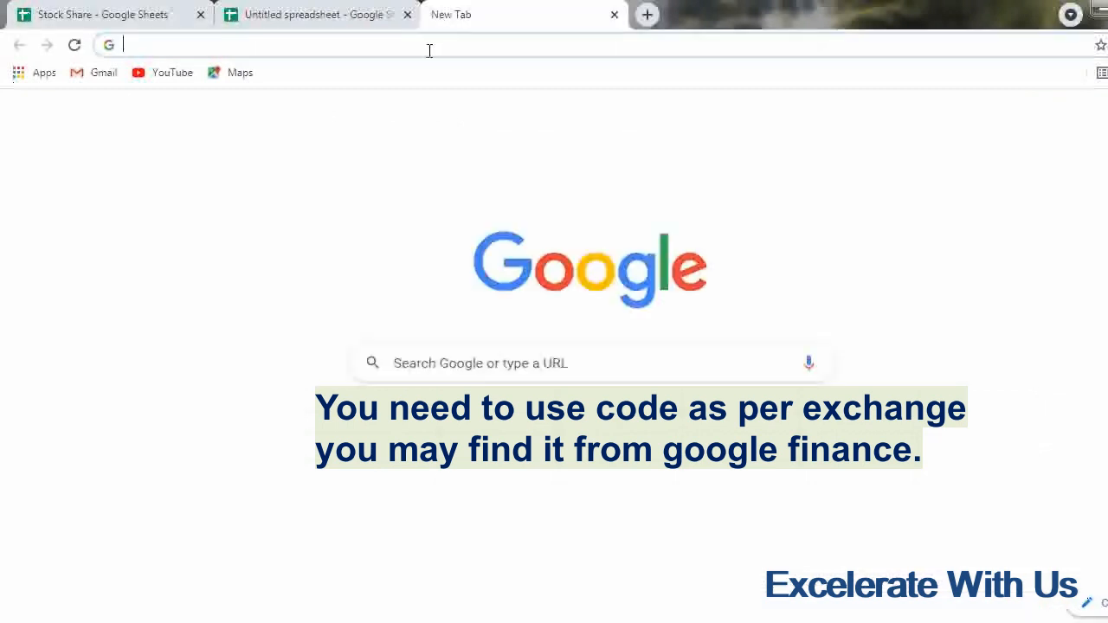
pyautogui.write('sbi')
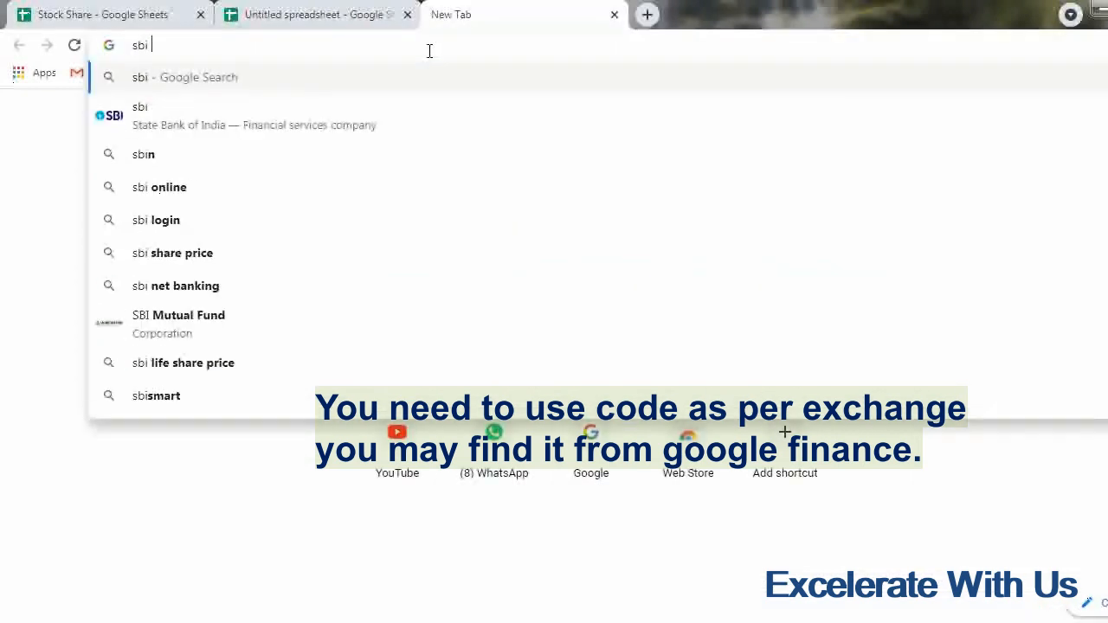
pyautogui.write(' bom')
pyautogui.press('Return')
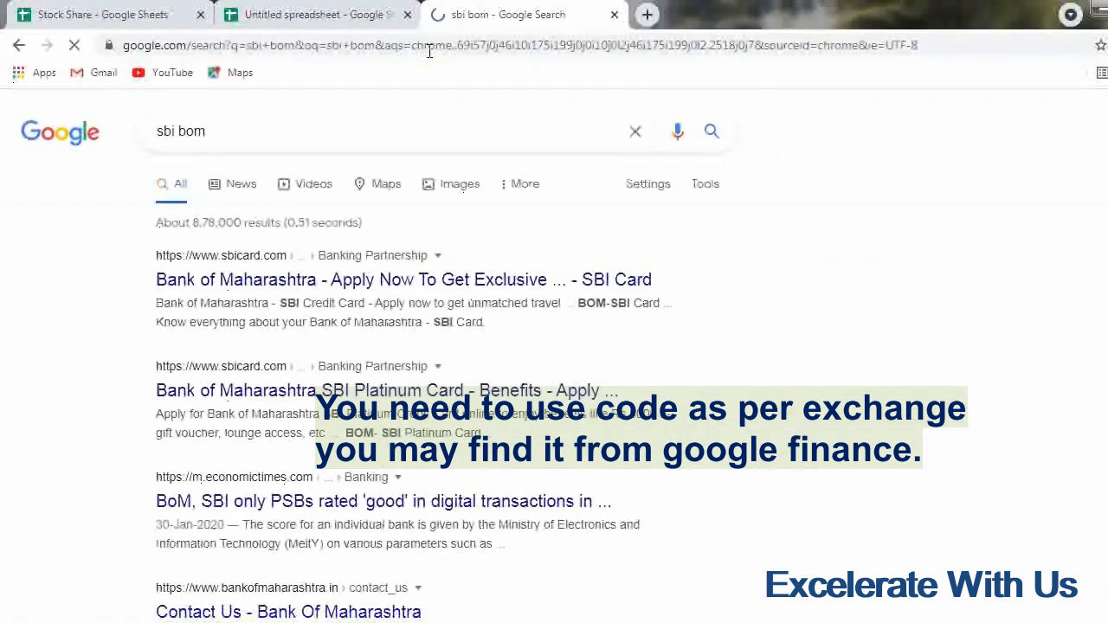
# Change the web search to "sbi bse" to look up State Bank of India's exchange code
pyautogui.click(379, 136)
pyautogui.press('BackSpace')
pyautogui.press('BackSpace')
pyautogui.press('BackSpace')
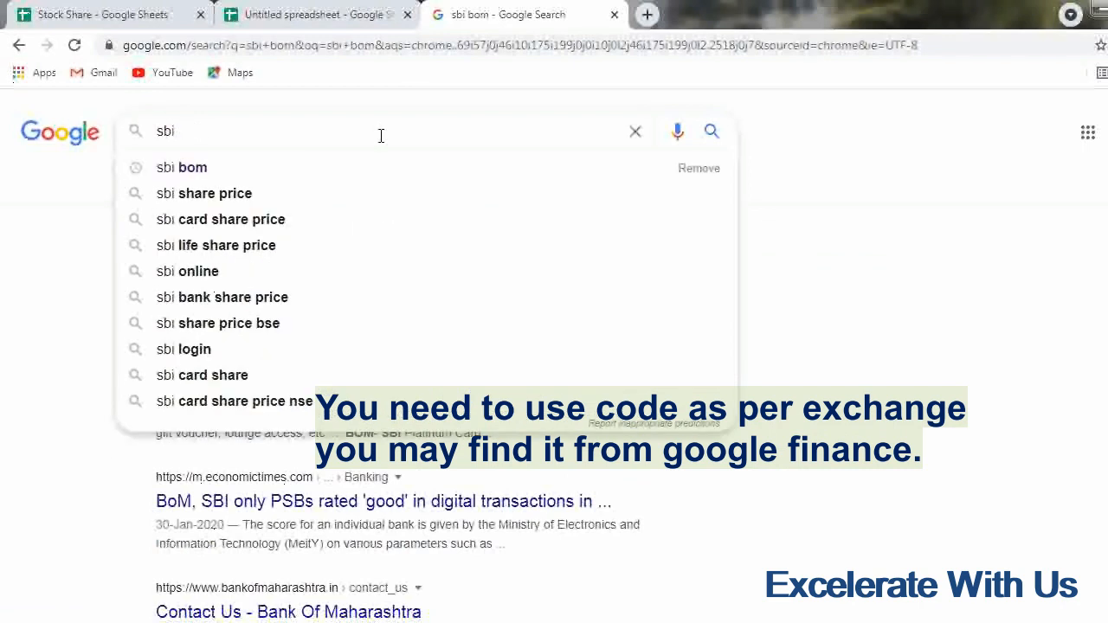
pyautogui.write('bse')
pyautogui.press('Return')
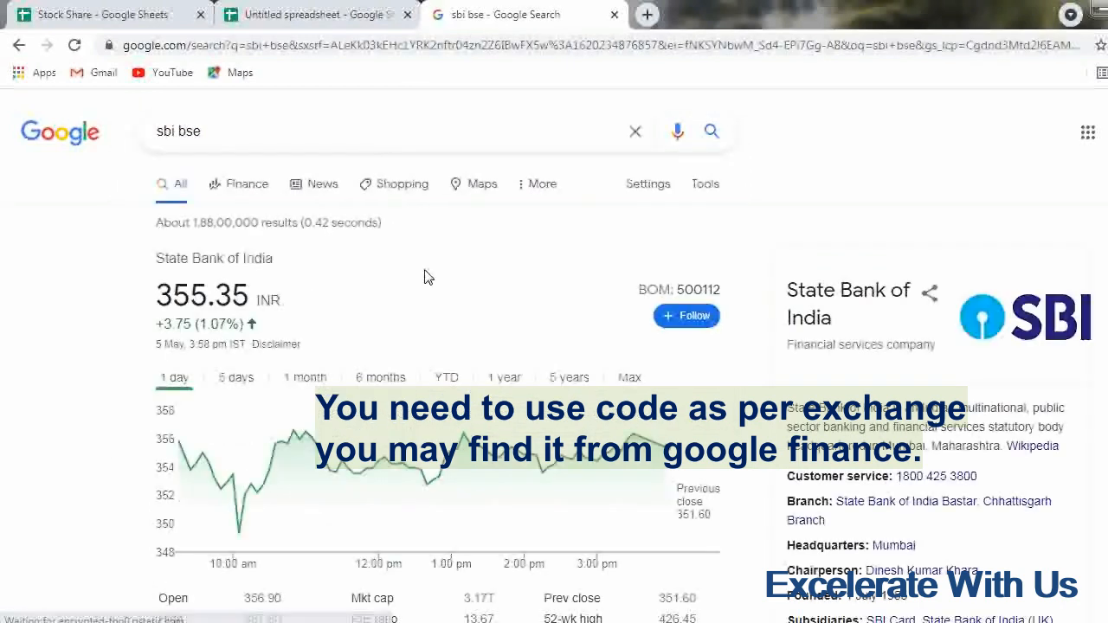
# Copy State Bank of India's code BOM: 500112 from the search result into cell B5 of the Stock Share sheet
pyautogui.moveTo(636, 293); pyautogui.dragTo(727, 299)
pyautogui.hotkey('ctrl', 'c')
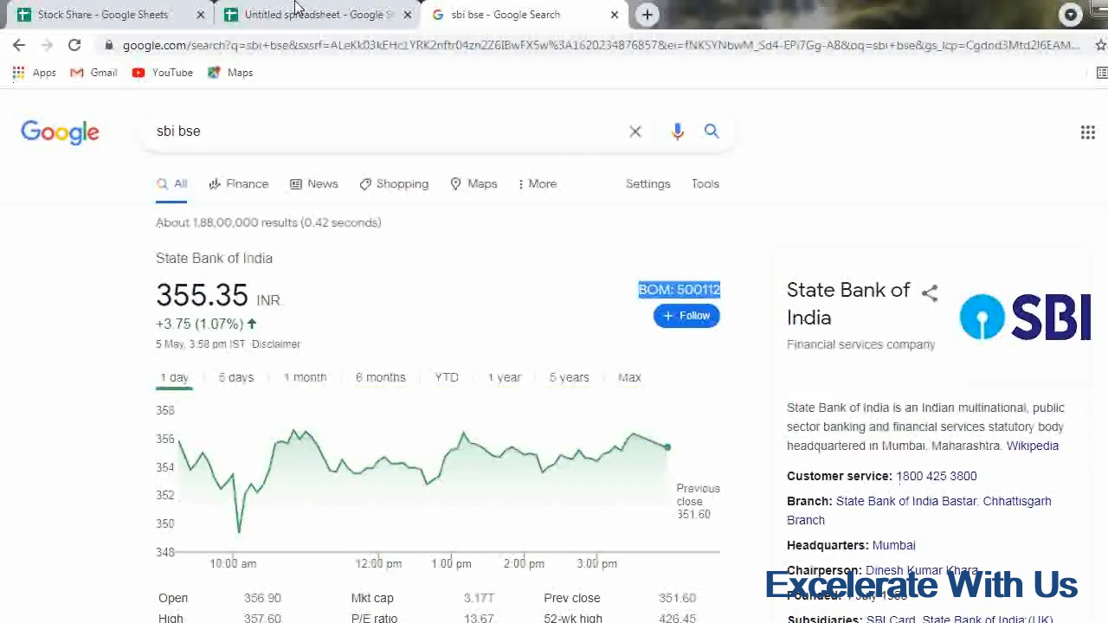
pyautogui.click(153, 15)
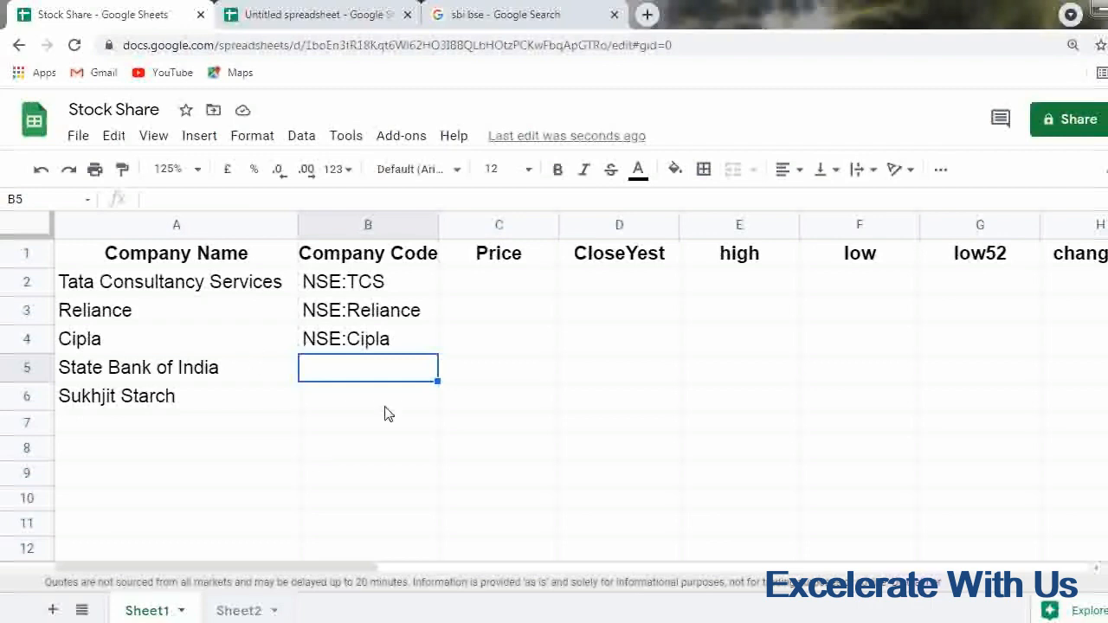
pyautogui.hotkey('ctrl', 'v')
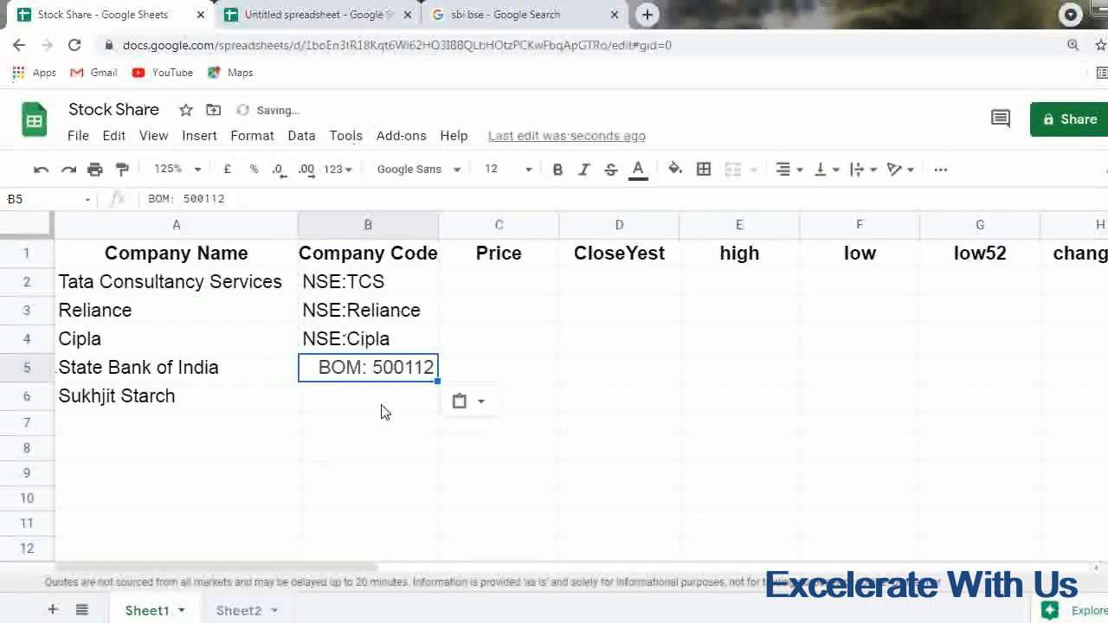
# Remove the space after the colon in cell B5 so the code reads BOM:500112
pyautogui.press('Left')
pyautogui.press('Right')
pyautogui.press('F2')
pyautogui.press('Left')
pyautogui.press('Left')
pyautogui.press('Left')
pyautogui.press('Left')
pyautogui.press('Left')
pyautogui.press('Left')
pyautogui.press('BackSpace')
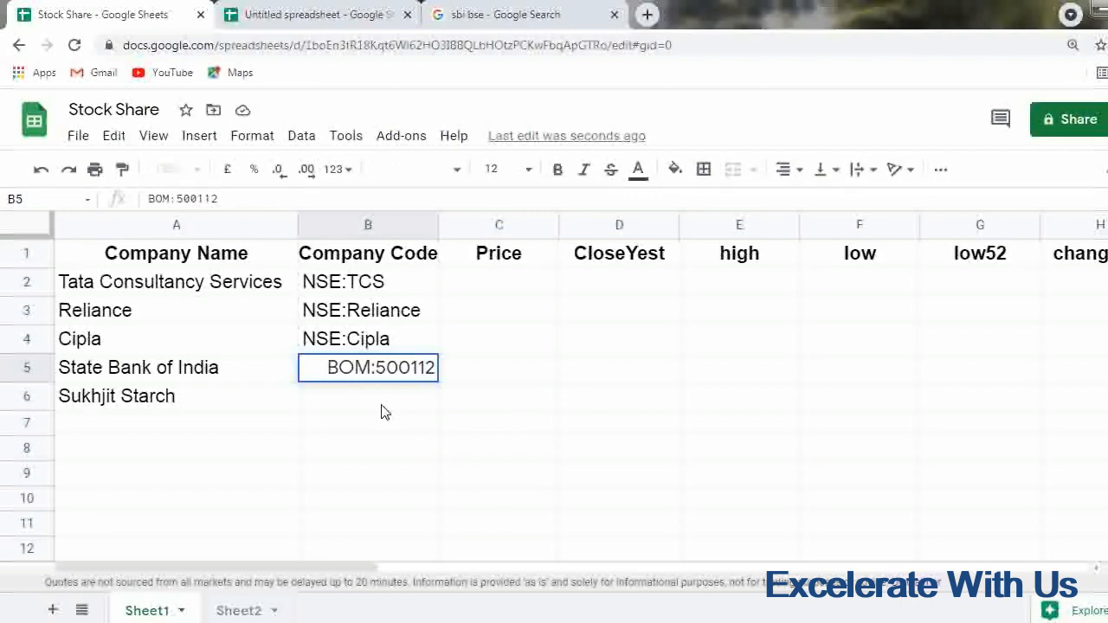
pyautogui.press('Return')
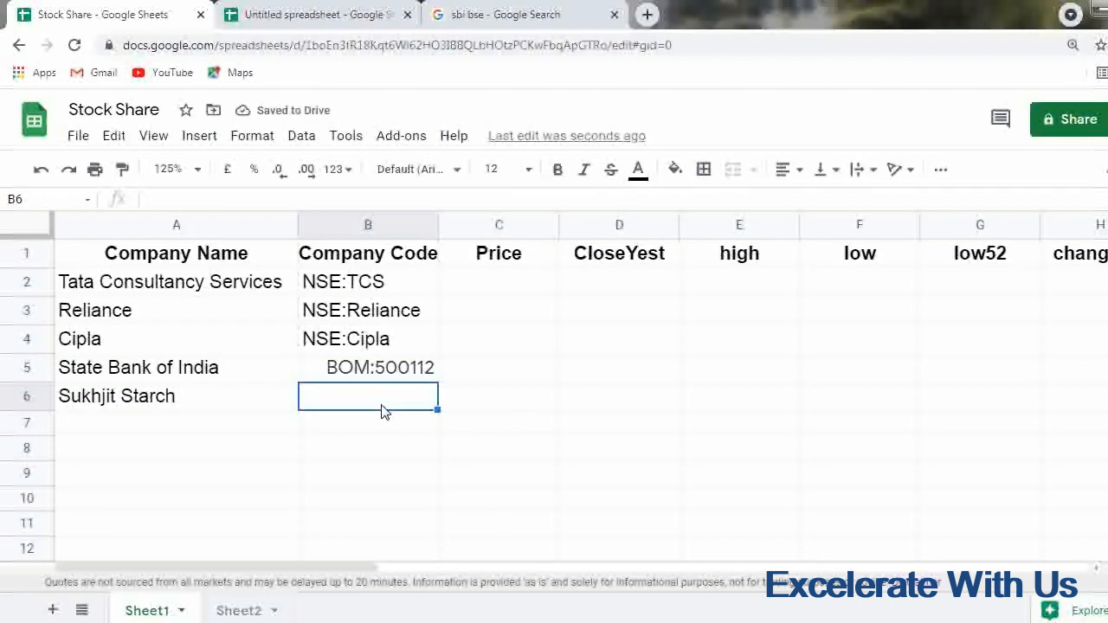
# Return to the web search and look up "sukhjit starch bse" for Sukhjit Starch's exchange code
pyautogui.click(457, 15)
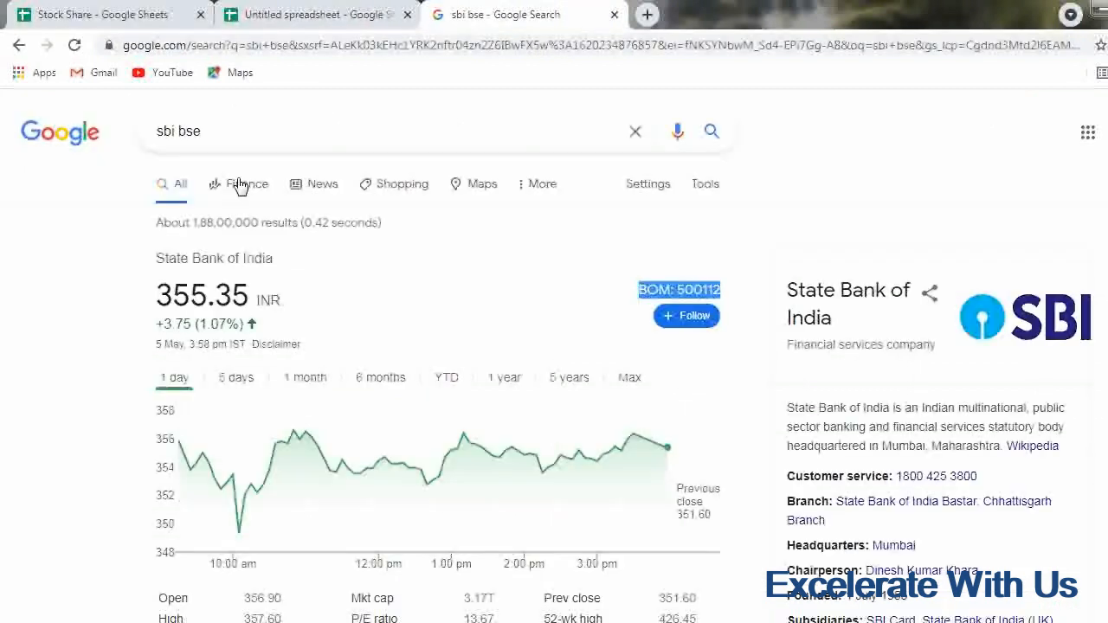
pyautogui.tripleClick(238, 136)
pyautogui.write('sukhjit')
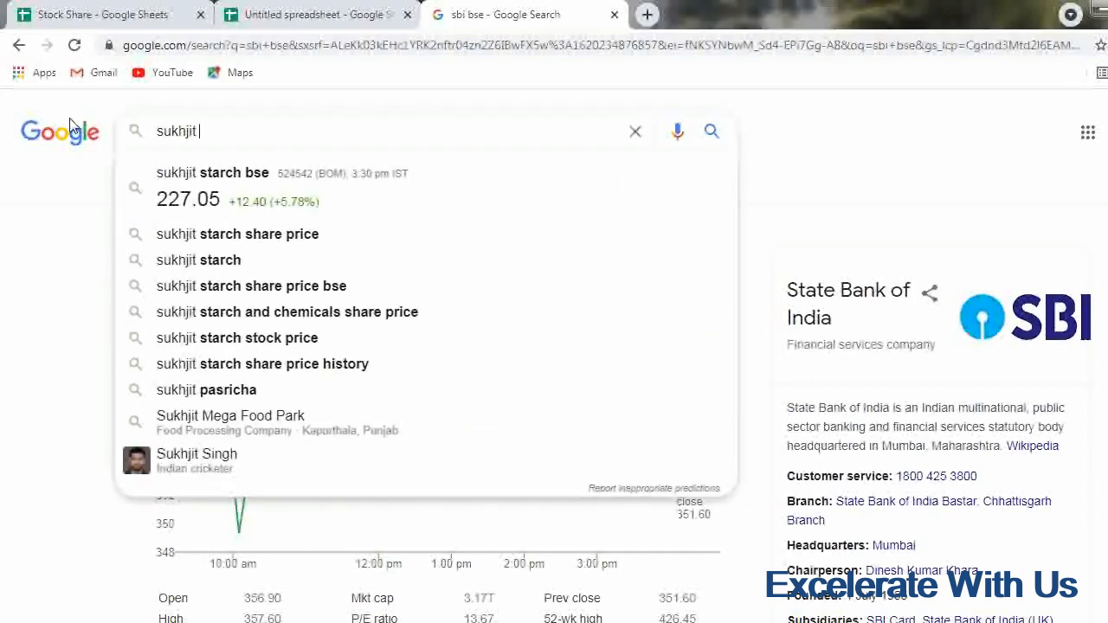
pyautogui.press('Down')
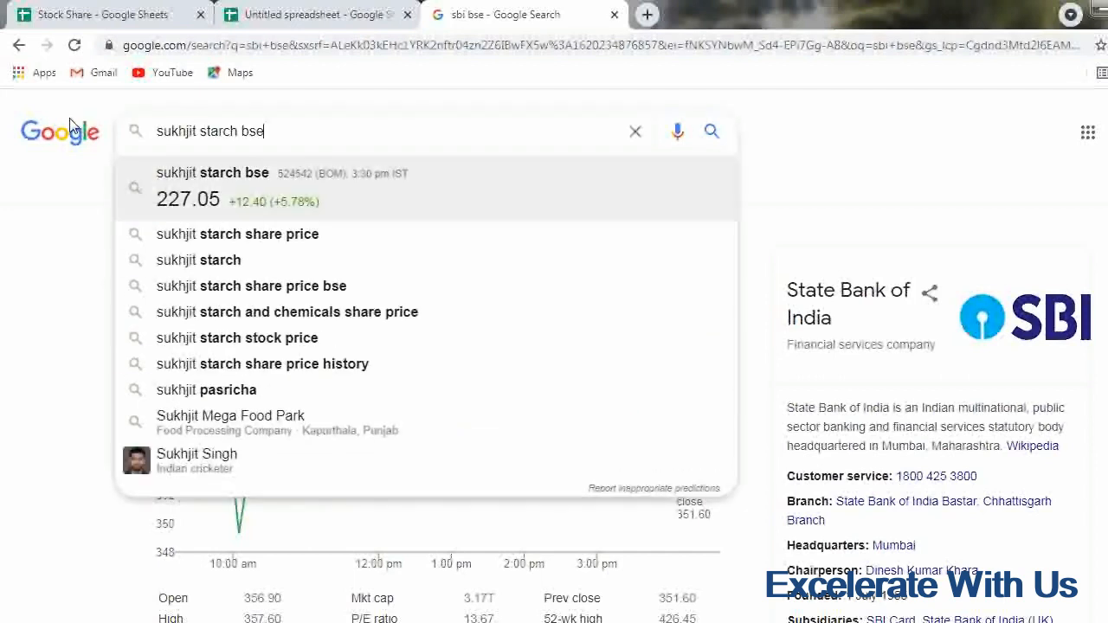
pyautogui.press('Return')
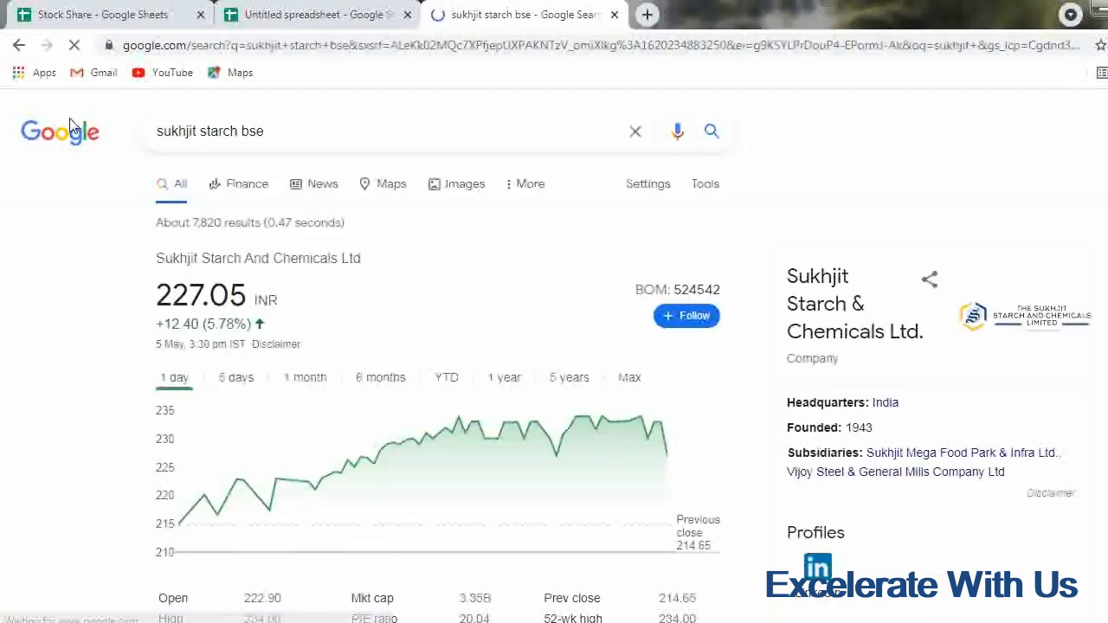
# Copy Sukhjit Starch's code BOM: 524542 from the search result into cell B6 of the Stock Share sheet
pyautogui.moveTo(636, 289); pyautogui.dragTo(717, 298)
pyautogui.hotkey('ctrl', 'c')
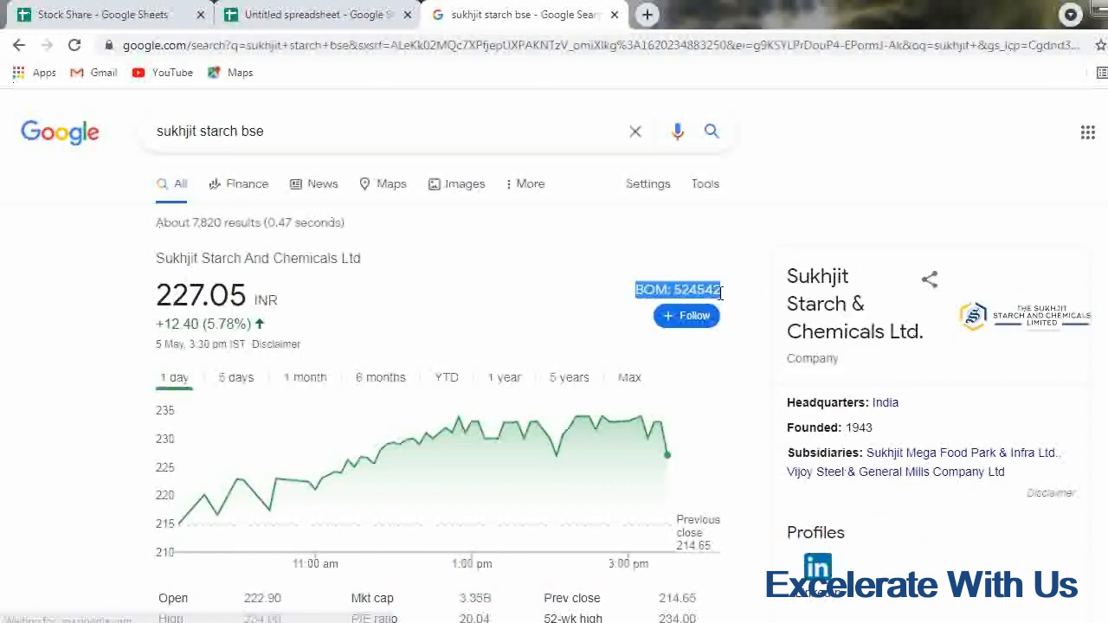
pyautogui.click(95, 14)
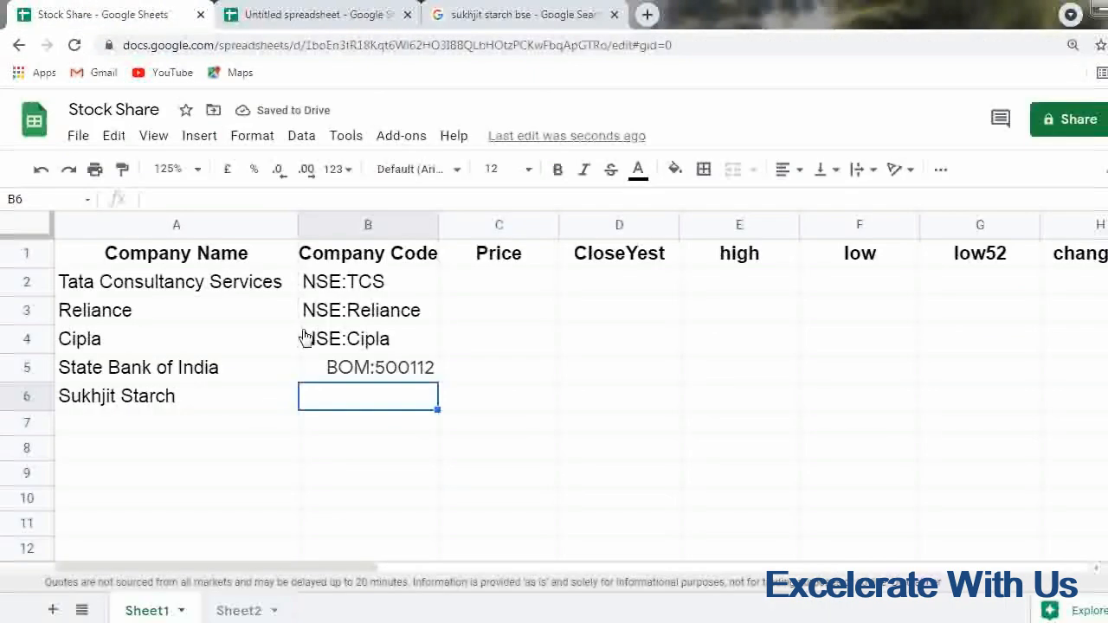
pyautogui.hotkey('ctrl', 'v')
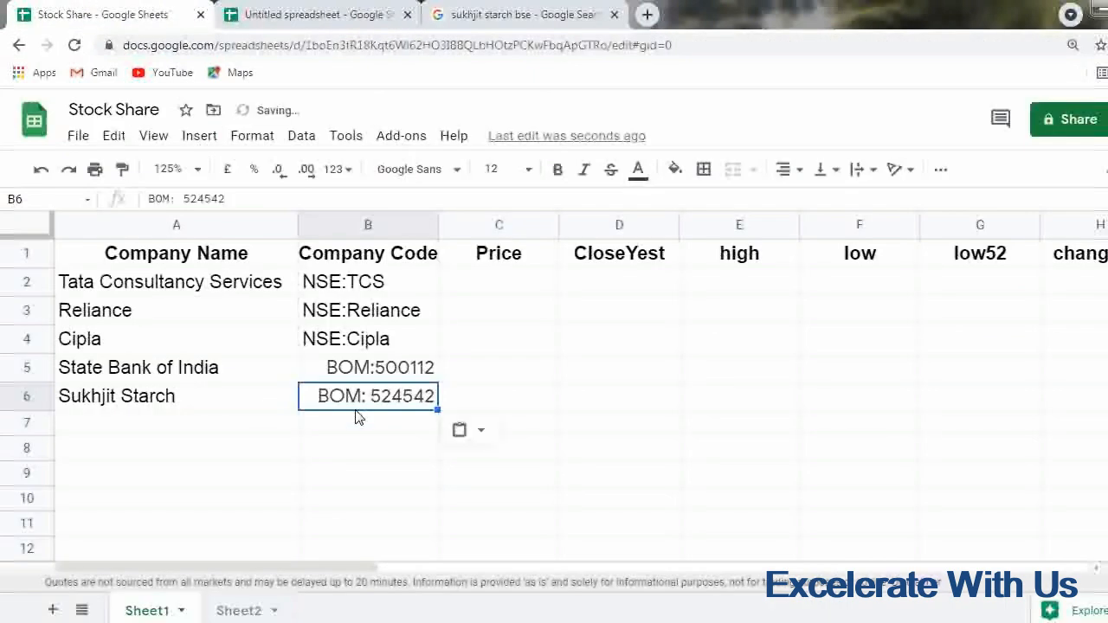
# Remove the space after the colon in cell B6 so the code reads BOM:524542
pyautogui.press('Left')
pyautogui.press('Right')
pyautogui.press('Return')
pyautogui.press('Left')
pyautogui.press('Left')
pyautogui.press('Left')
pyautogui.press('Left')
pyautogui.press('Left')
pyautogui.press('Left')
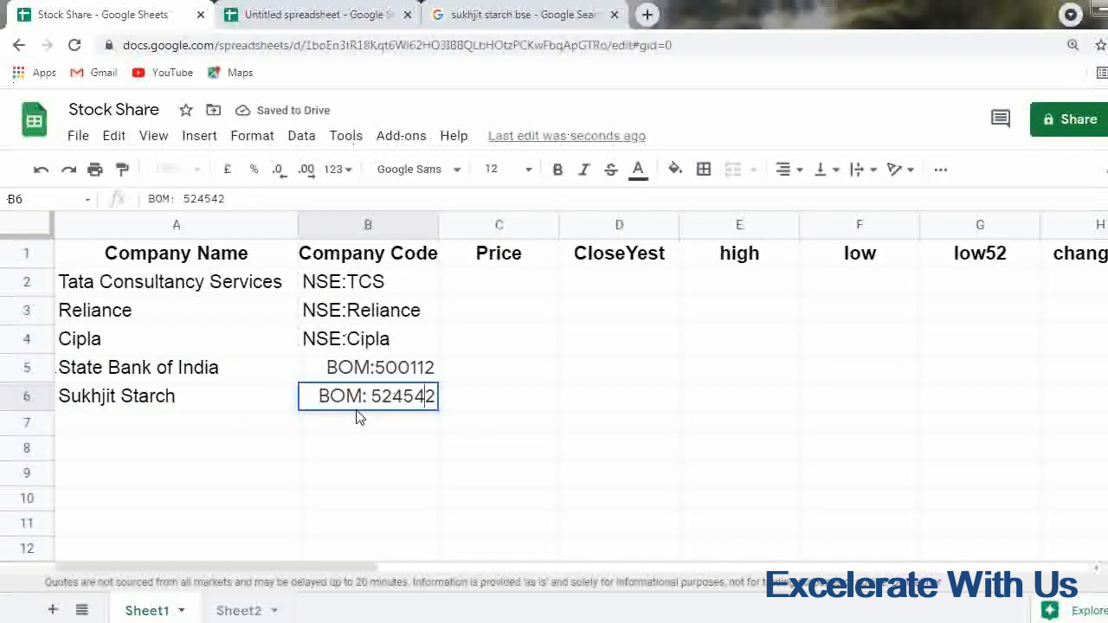
pyautogui.press('BackSpace')
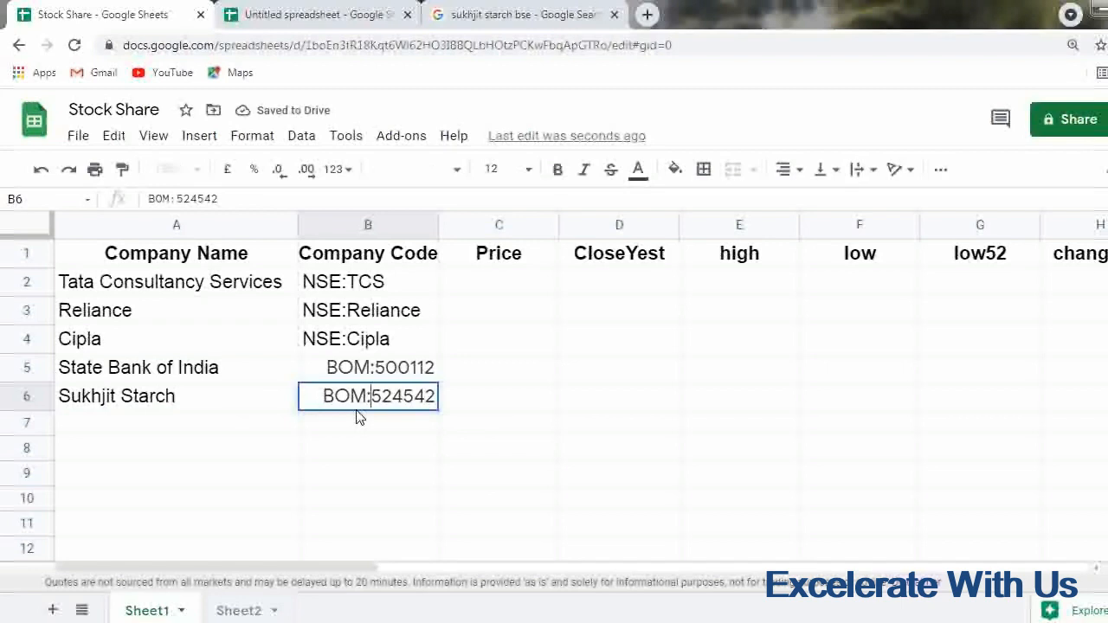
pyautogui.press('Return')
# Copy the formatting of cell B4 onto the codes in B5:B6
pyautogui.press('Up')
pyautogui.press('Up')
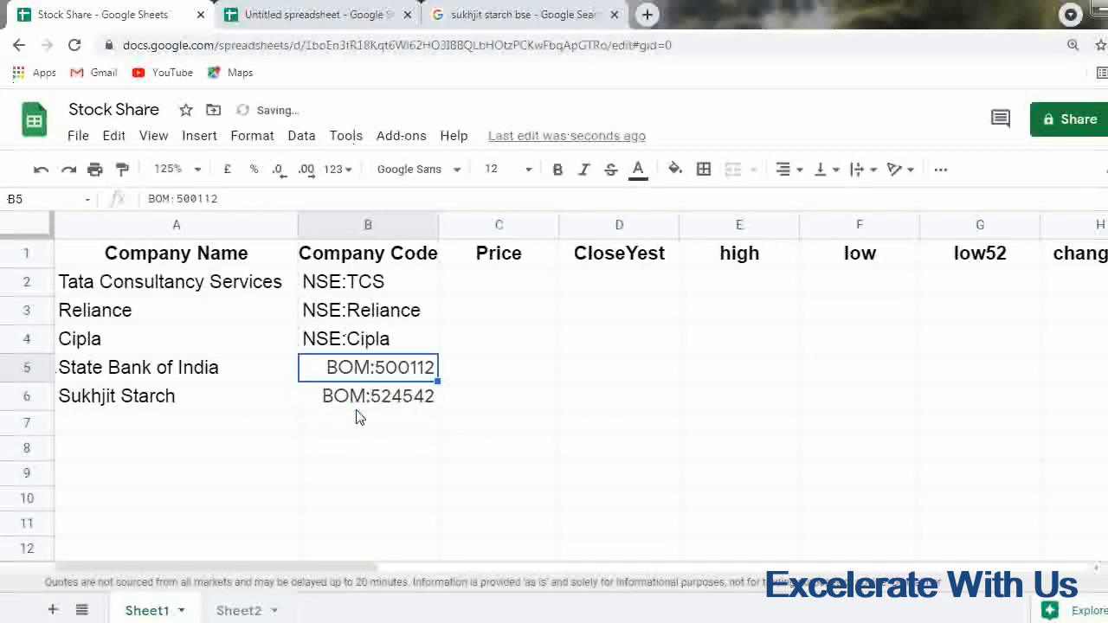
pyautogui.press('Up')
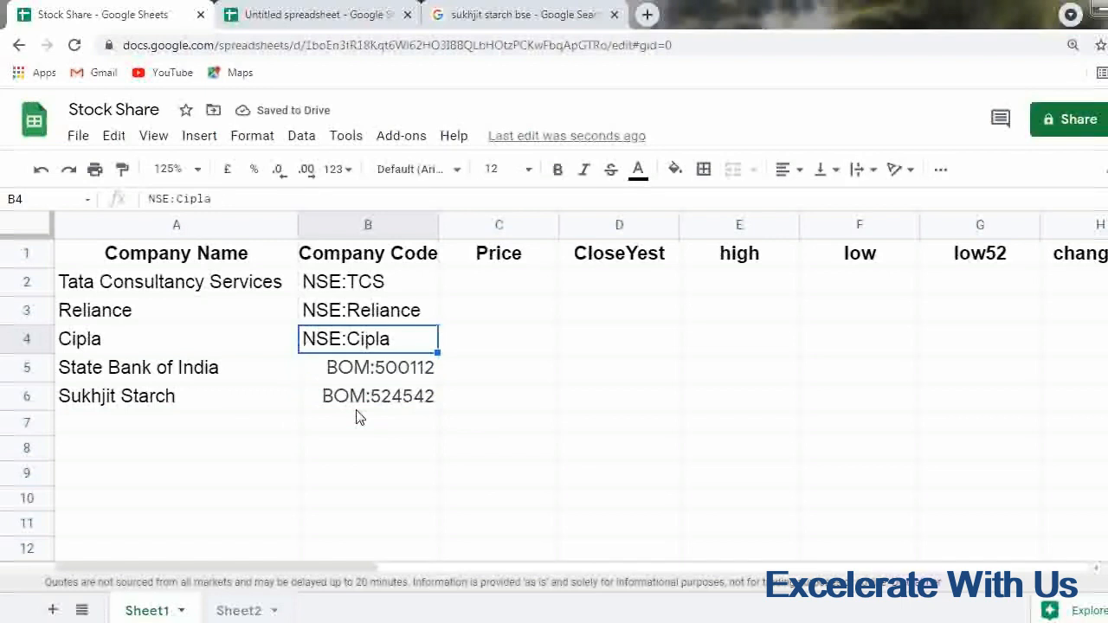
pyautogui.click(122, 169)
pyautogui.moveTo(334, 367); pyautogui.dragTo(329, 403)
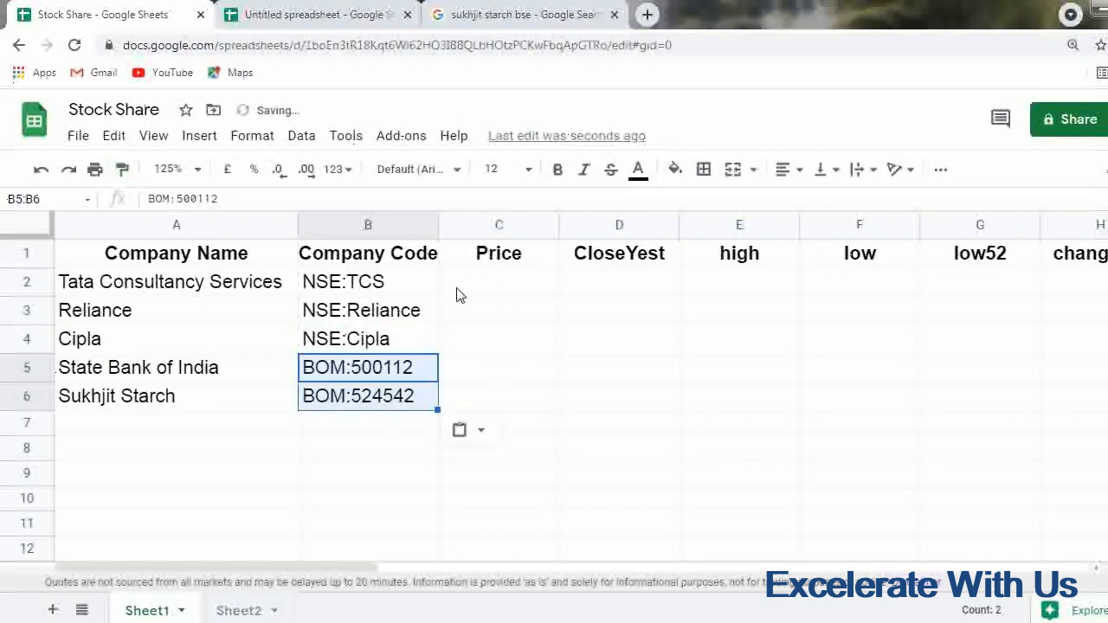
# Enter =GOOGLEFINANCE(B2) in cell C2 and fill the formula down the Price column to C6
pyautogui.click(490, 290)
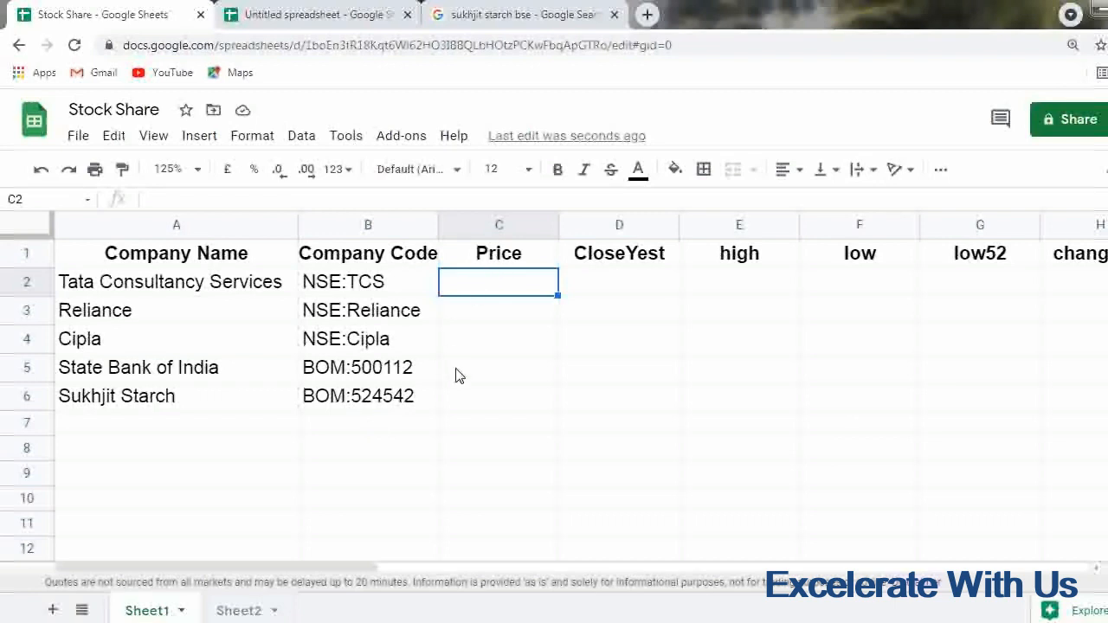
pyautogui.write('=')
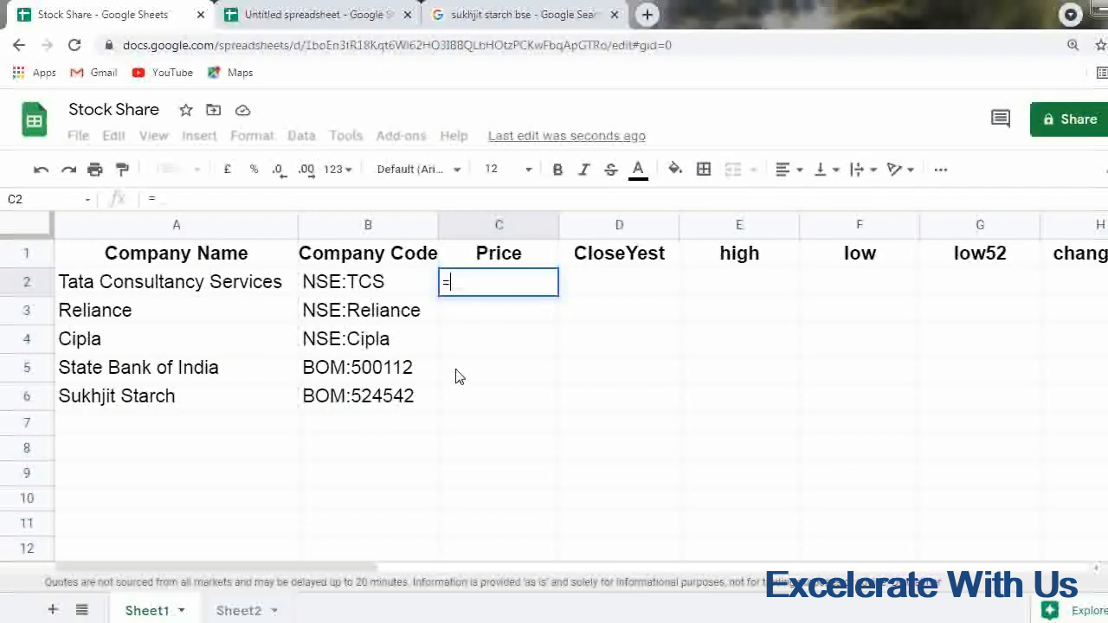
pyautogui.write('g')
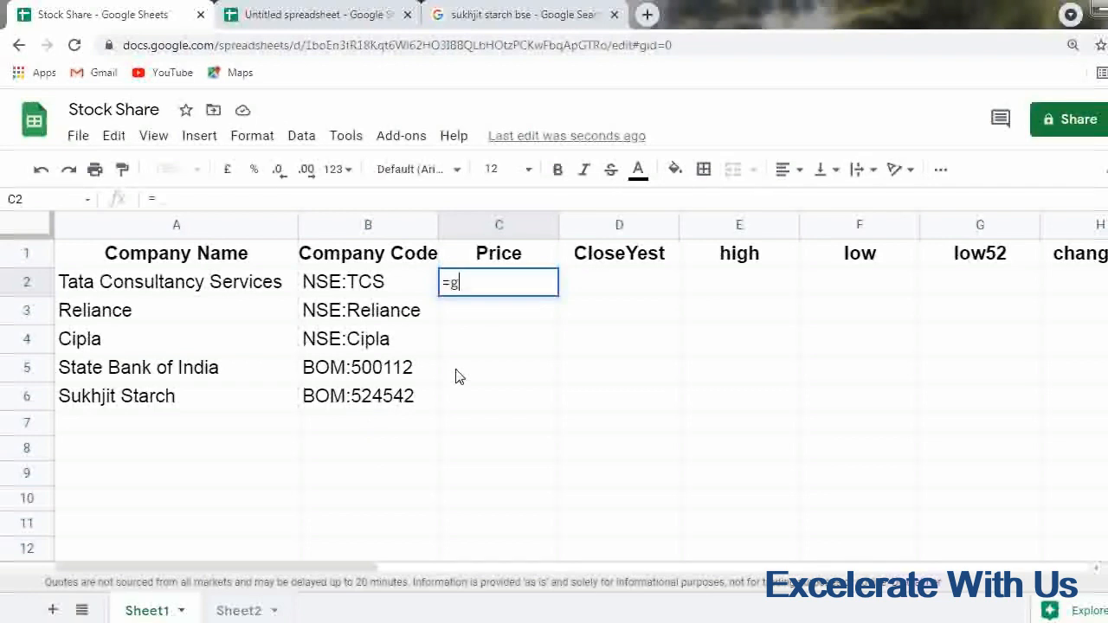
pyautogui.write('oo')
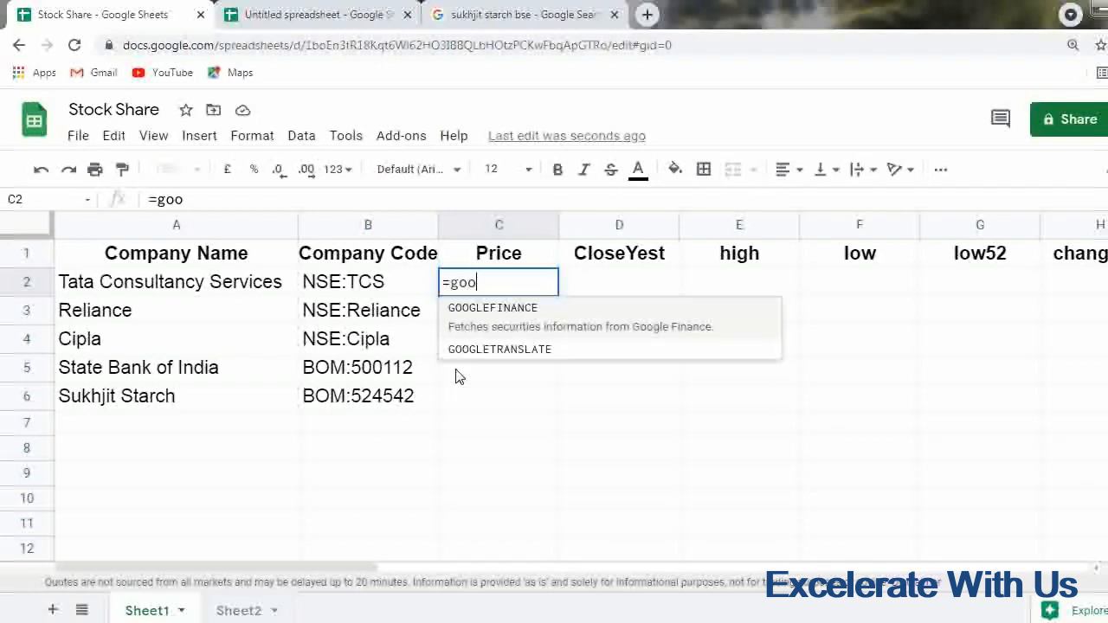
pyautogui.press('Tab')
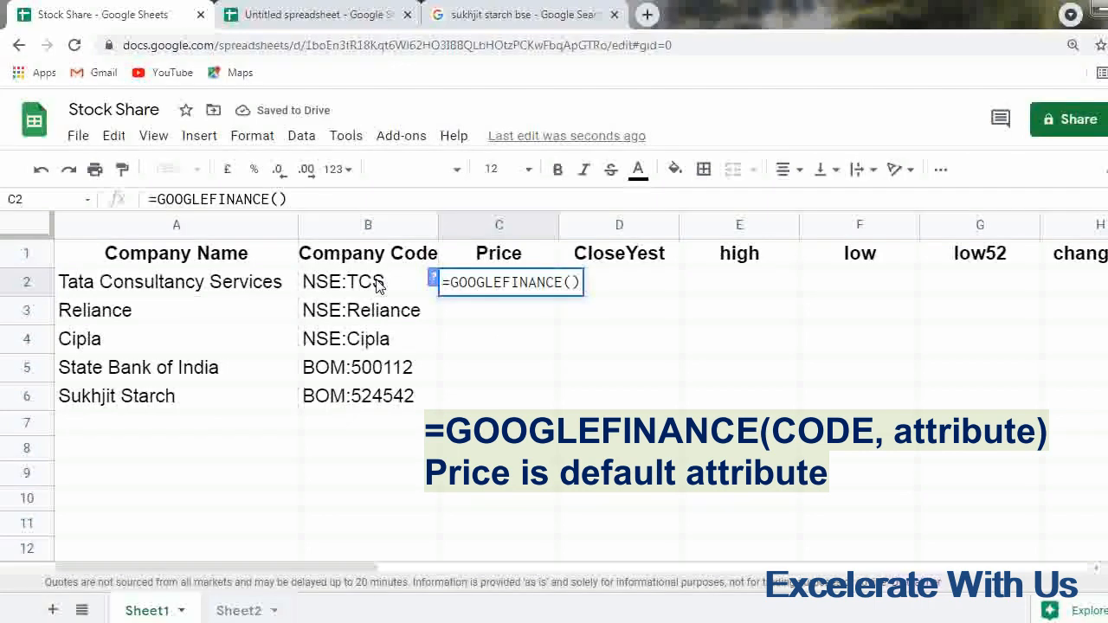
pyautogui.click(378, 285)
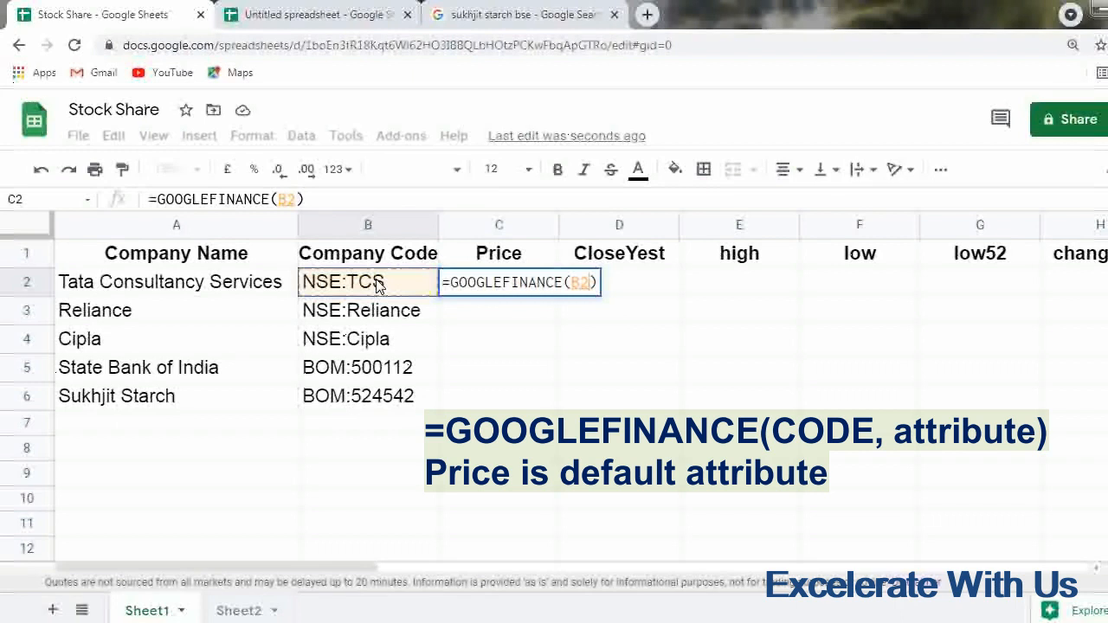
pyautogui.press('Return')
pyautogui.press('Up')
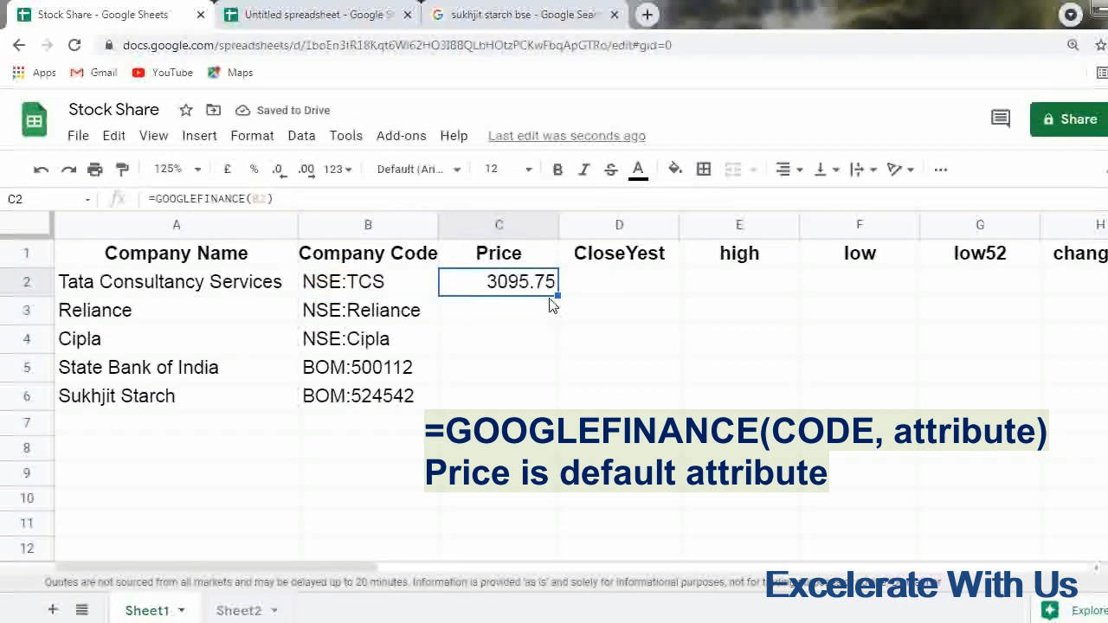
pyautogui.moveTo(544, 339); pyautogui.dragTo(533, 386)
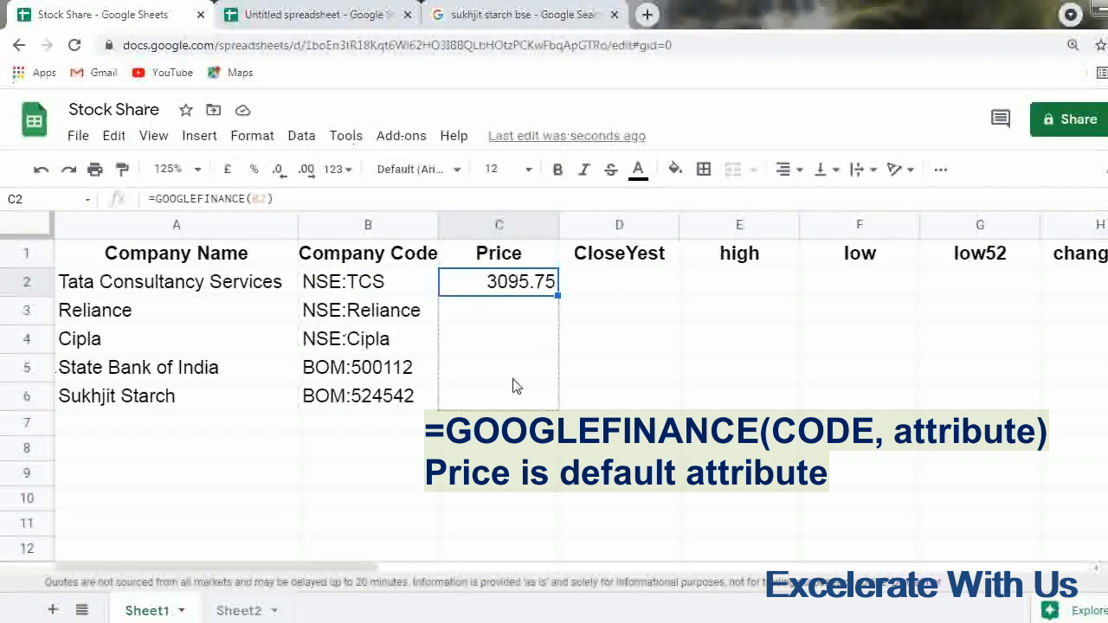
pyautogui.click(585, 296)
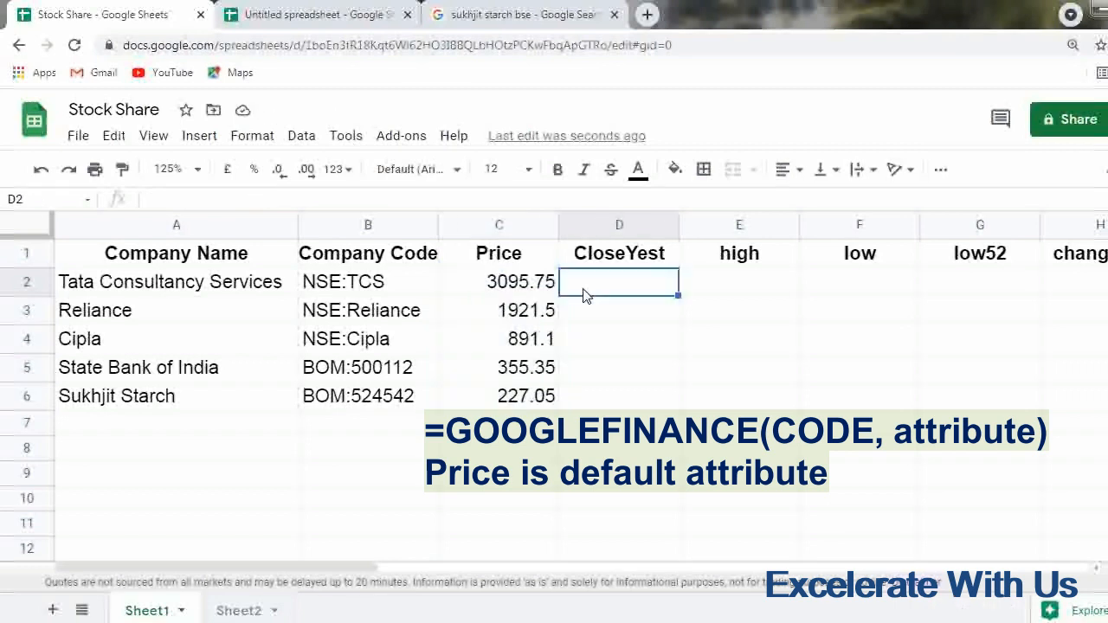
pyautogui.write('=goog')
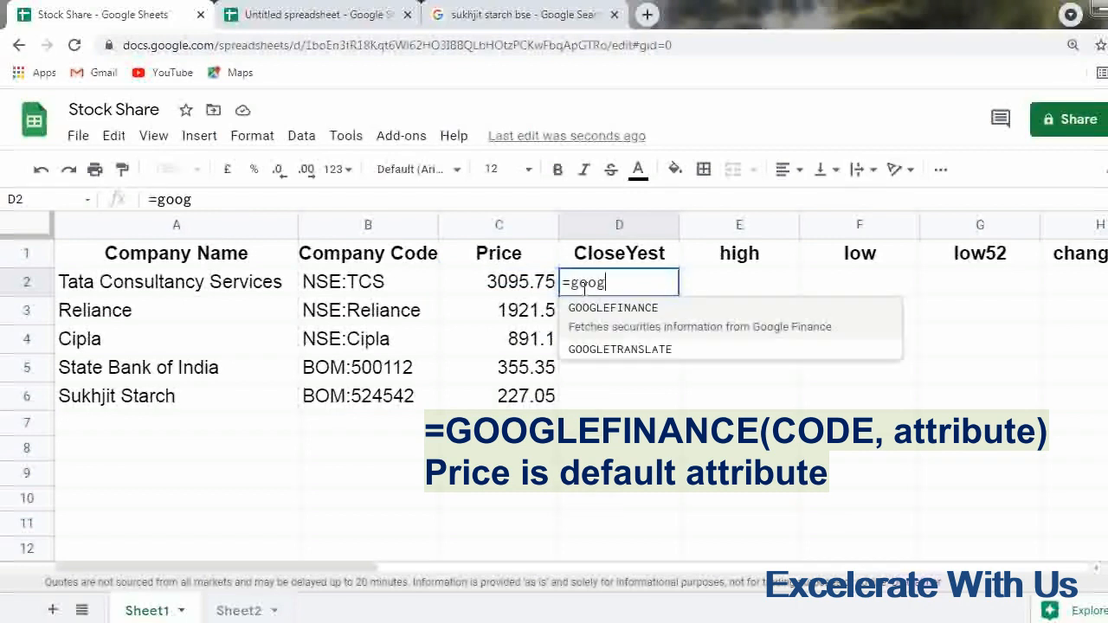
pyautogui.press('Tab')
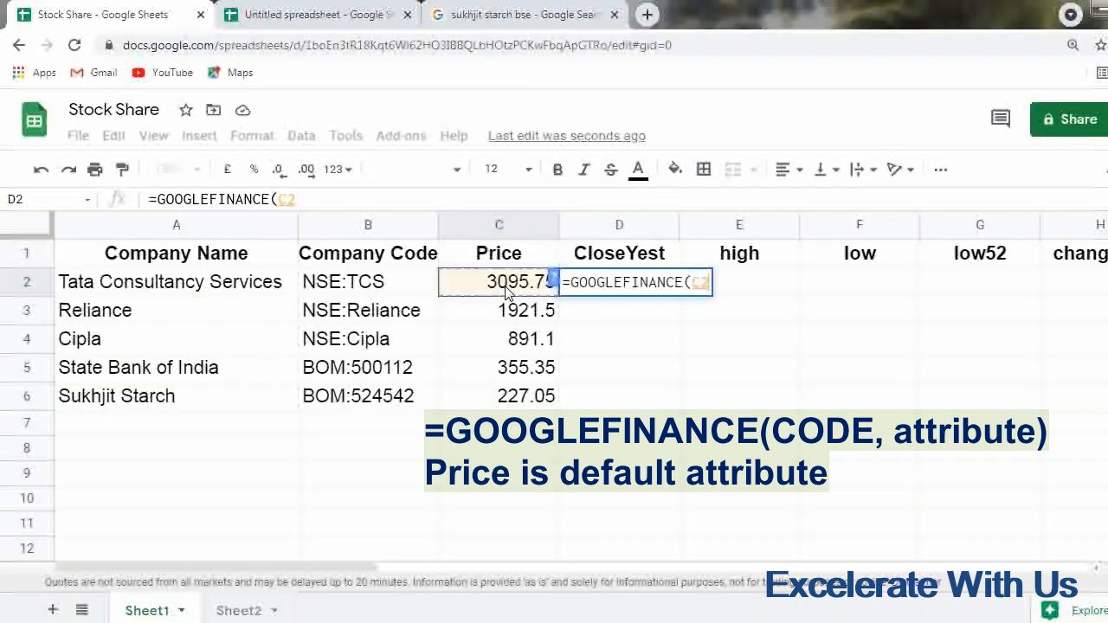
pyautogui.press('Escape')
# Add the price attribute to the formula in C2, making it =GOOGLEFINANCE(B2,"price")
pyautogui.click(510, 292)
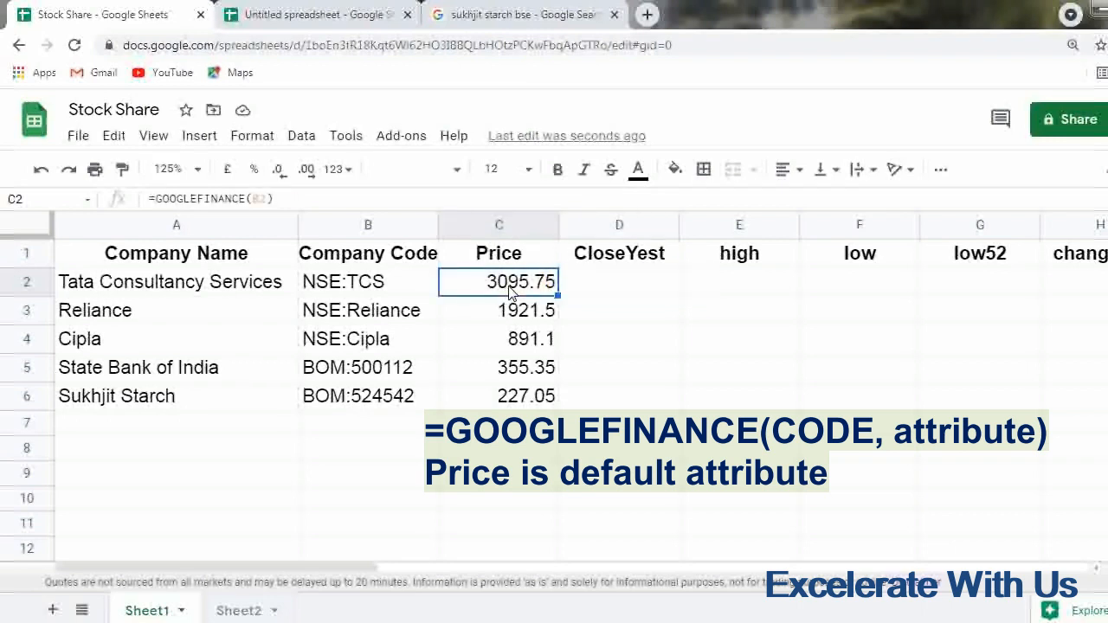
pyautogui.doubleClick(510, 286)
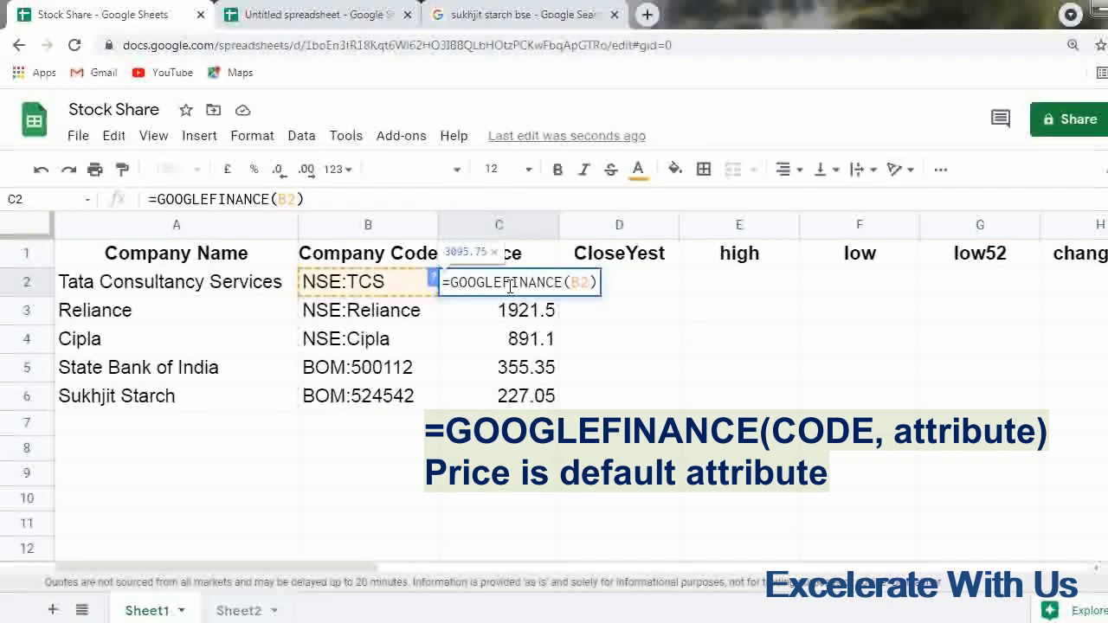
pyautogui.write(',')
pyautogui.press('BackSpace')
pyautogui.write('"')
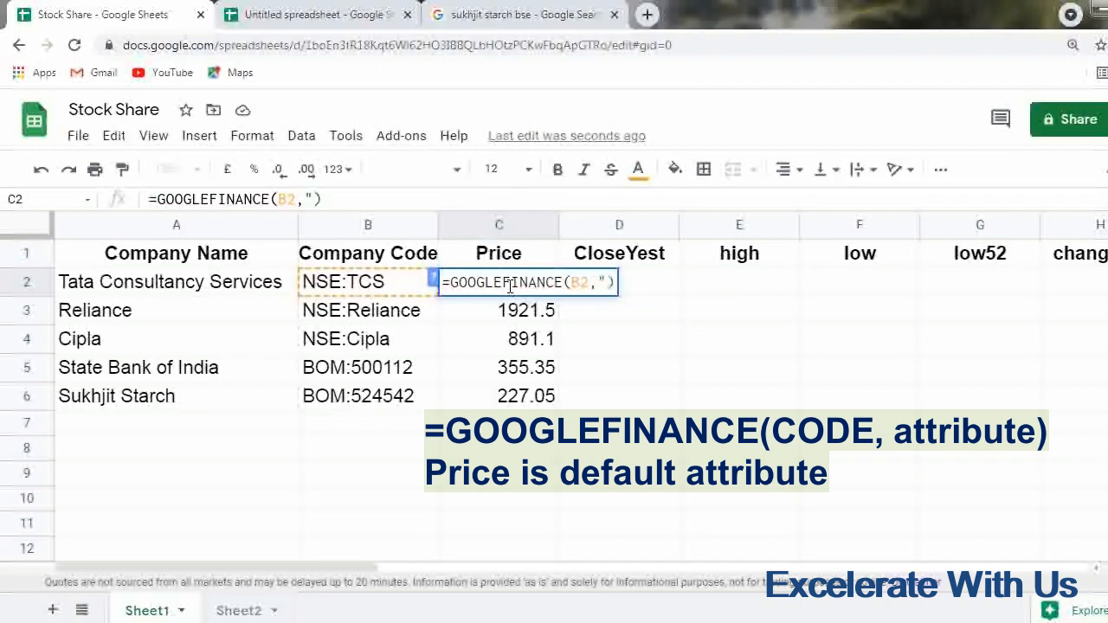
pyautogui.write('price")')
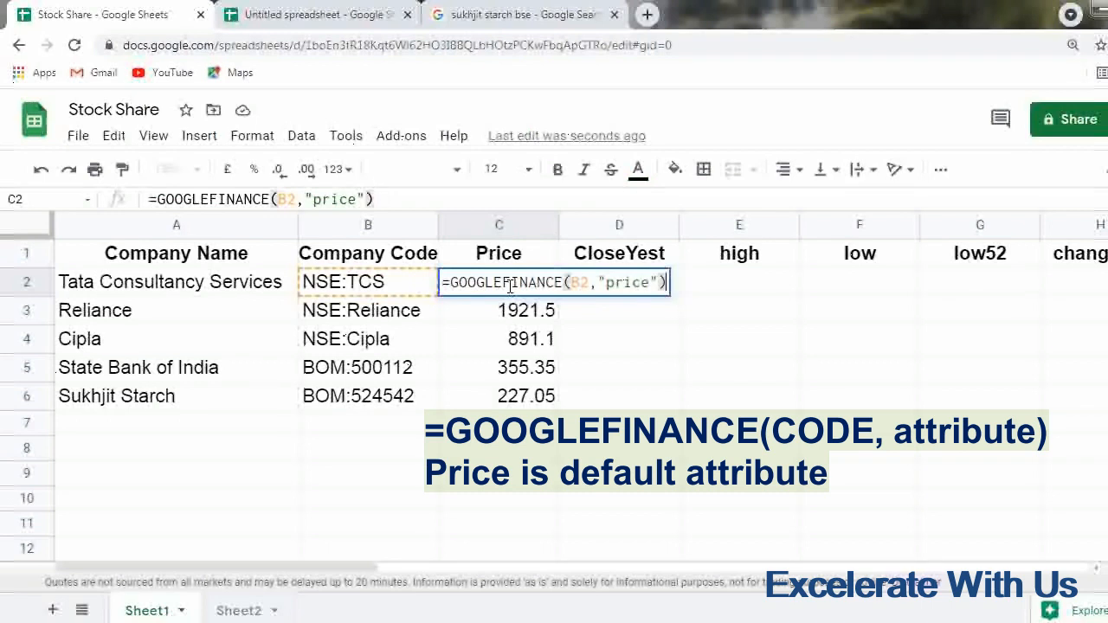
pyautogui.press('Return')
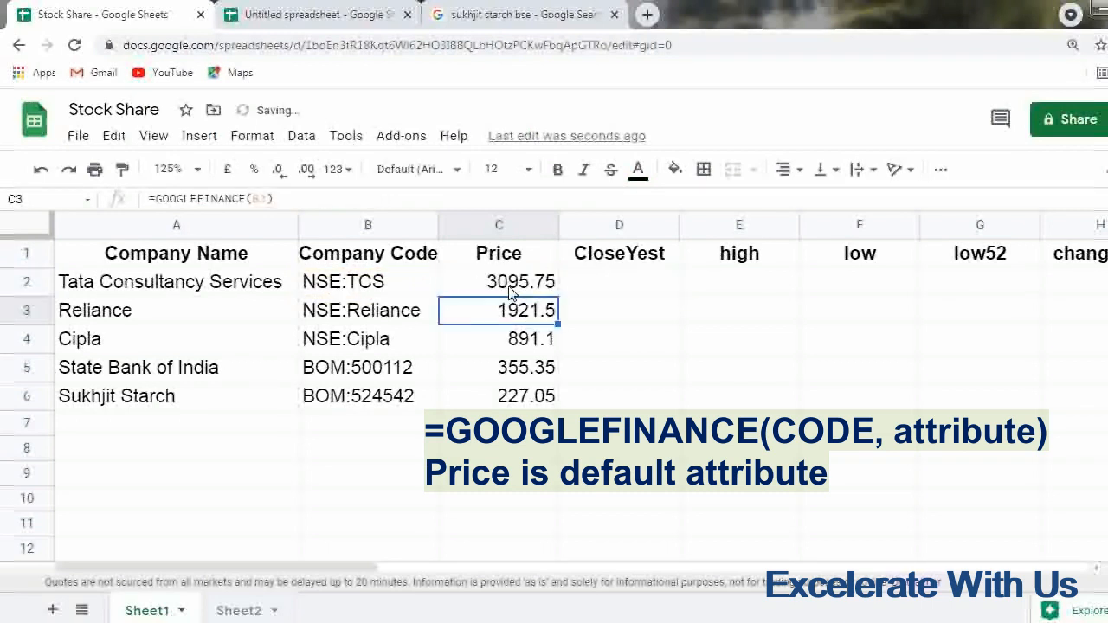
# Review the GOOGLEFINANCE formula in cell C2 and leave it as it is
pyautogui.click(510, 292)
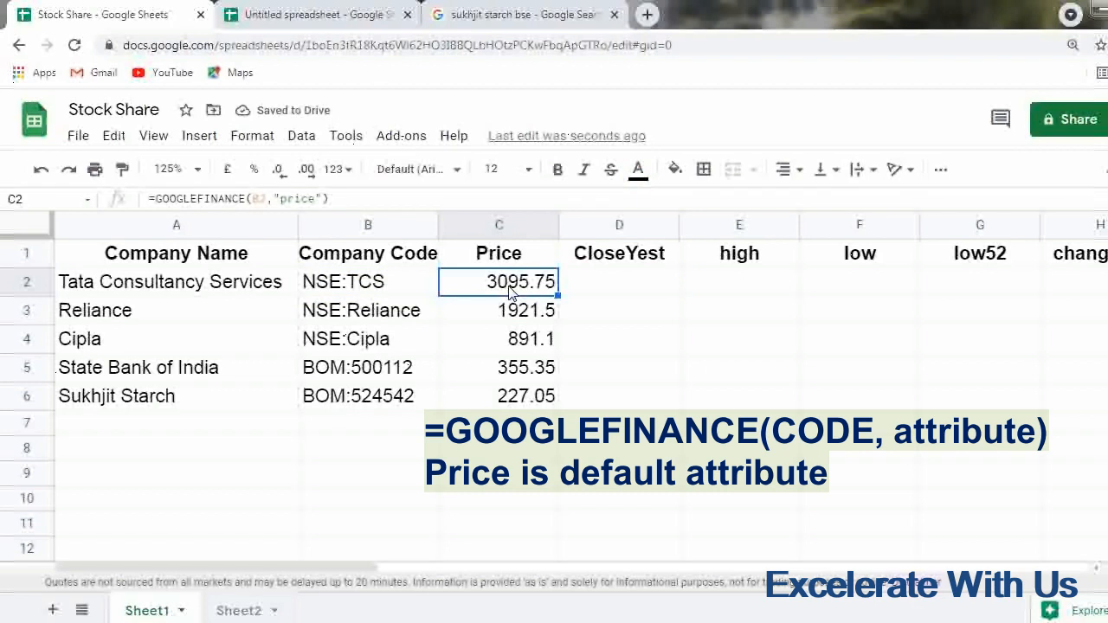
pyautogui.doubleClick(510, 291)
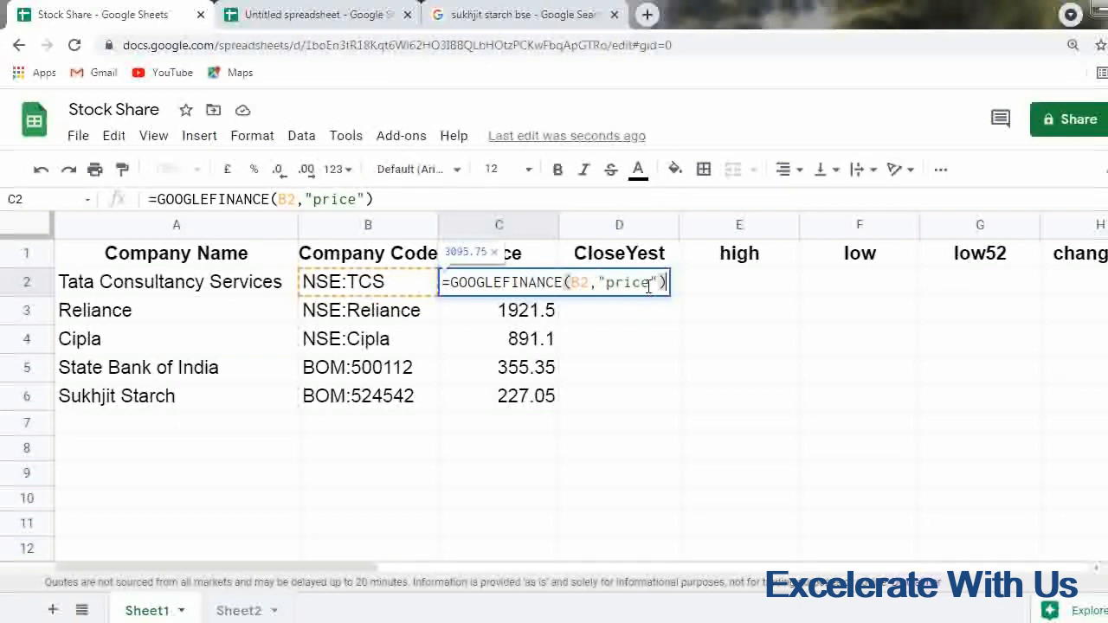
pyautogui.press('Escape')
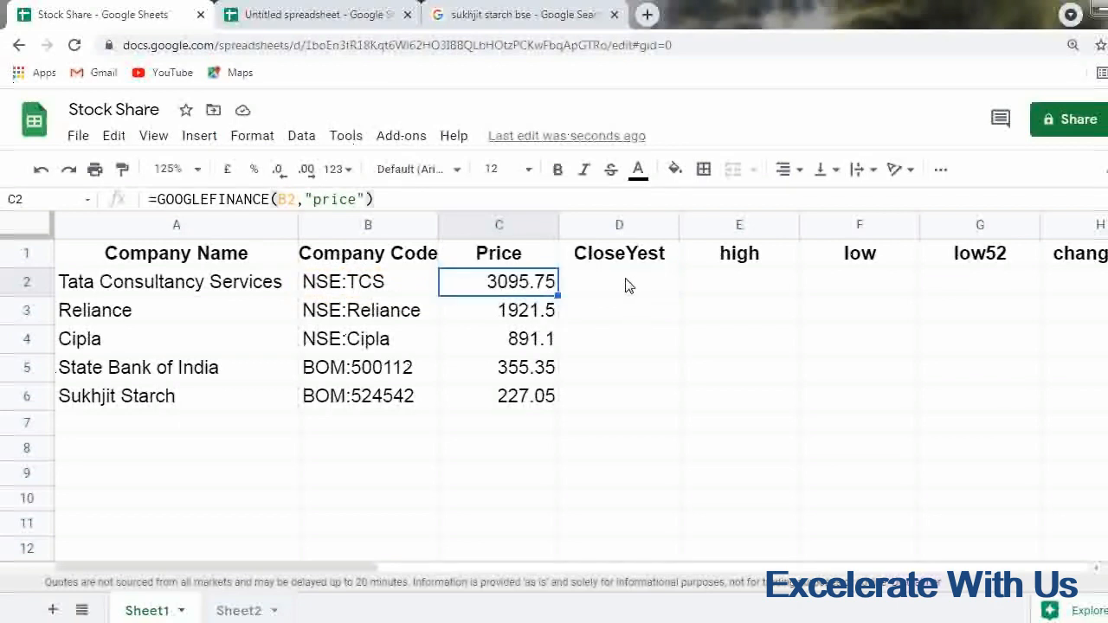
# Begin a GOOGLEFINANCE formula in cell D2 with B2 as the ticker, leaving it open at the attribute argument
pyautogui.click(628, 286)
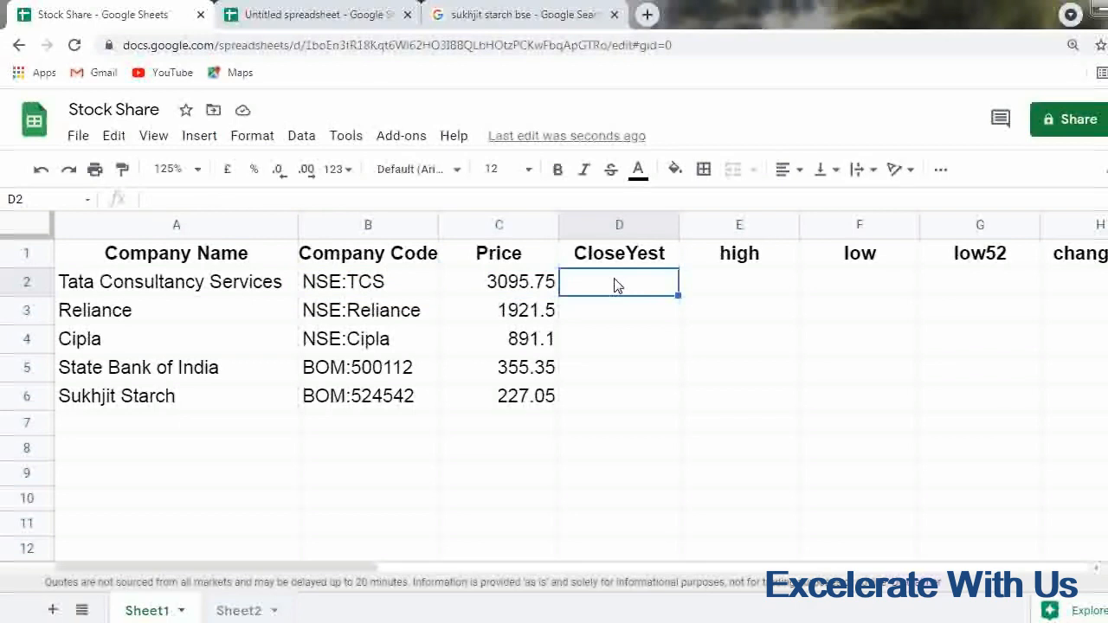
pyautogui.write('=googl')
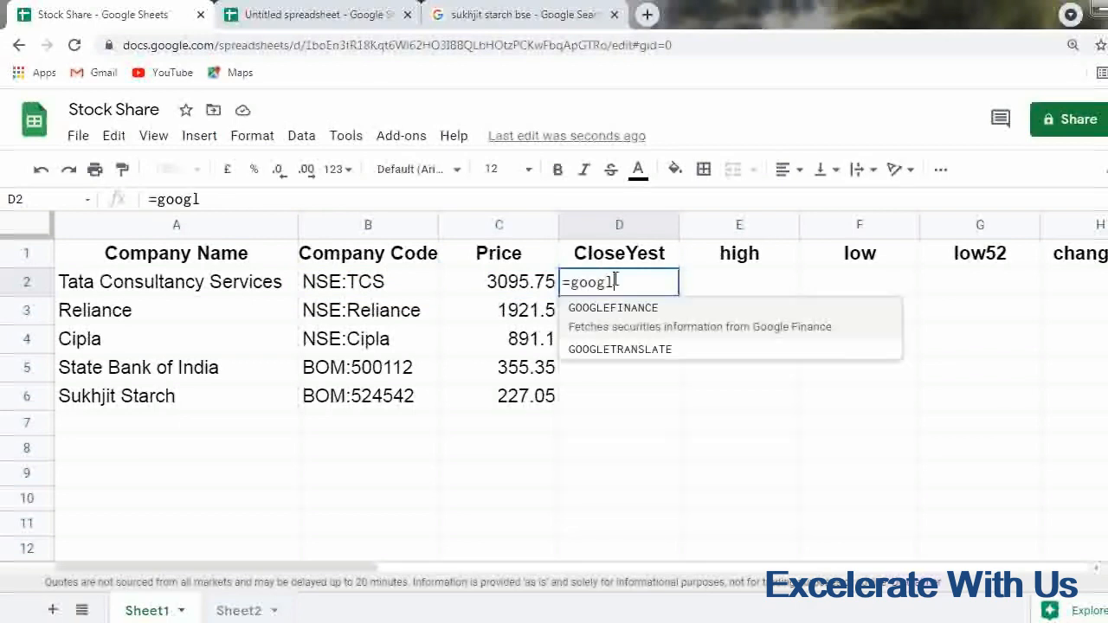
pyautogui.press('Tab')
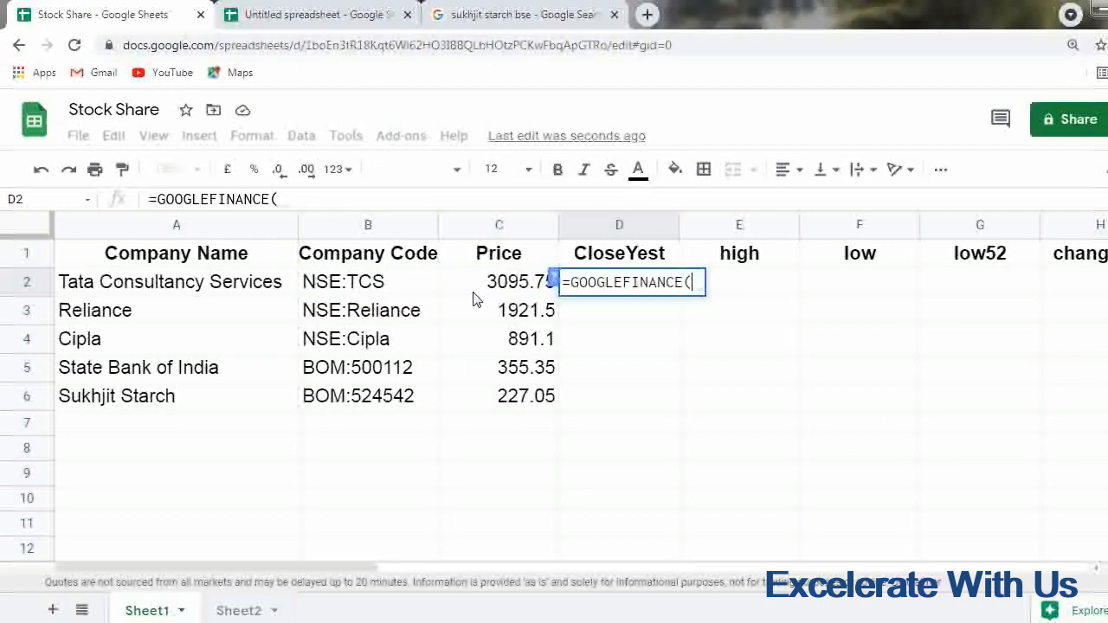
pyautogui.click(344, 284)
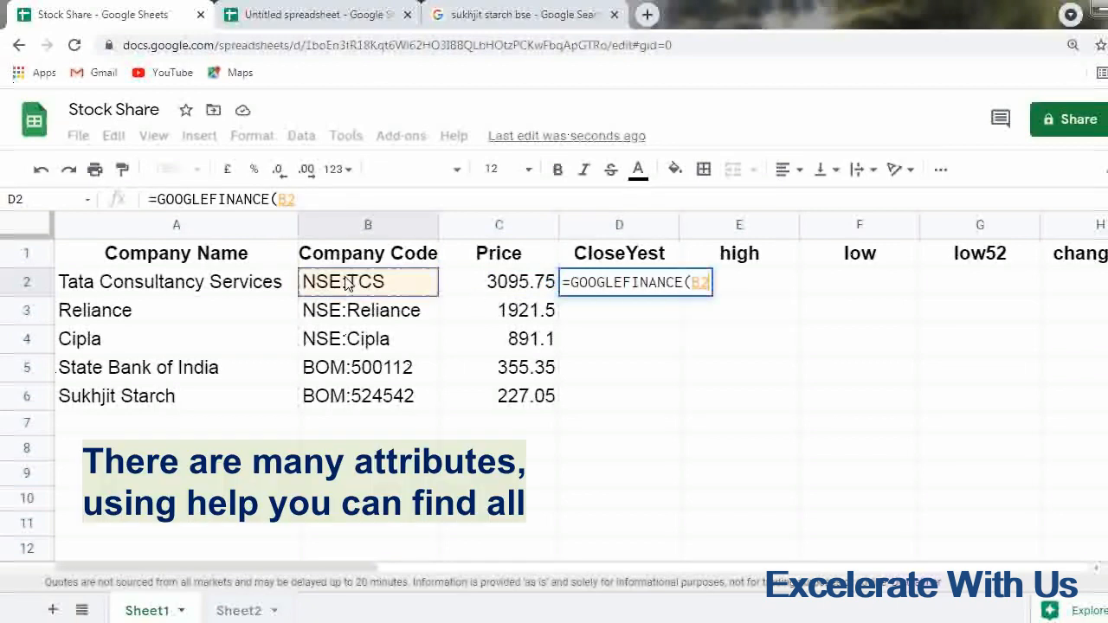
pyautogui.write(',')
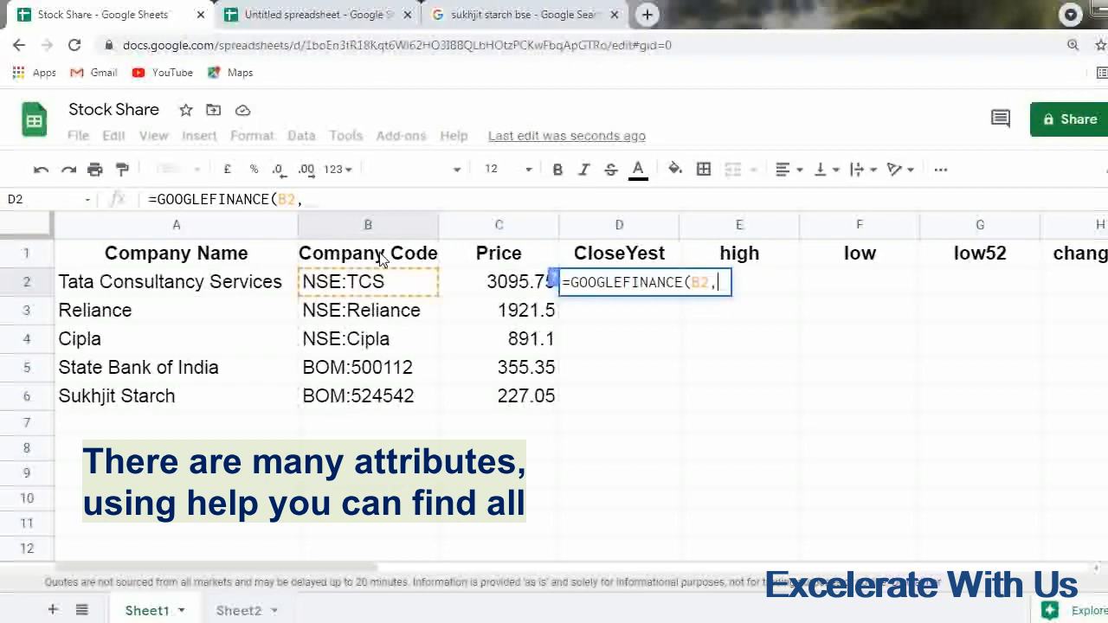
# Examine the attributes listed in the detailed GOOGLEFINANCE help article, including closeyest, and close the help
pyautogui.click(554, 283)
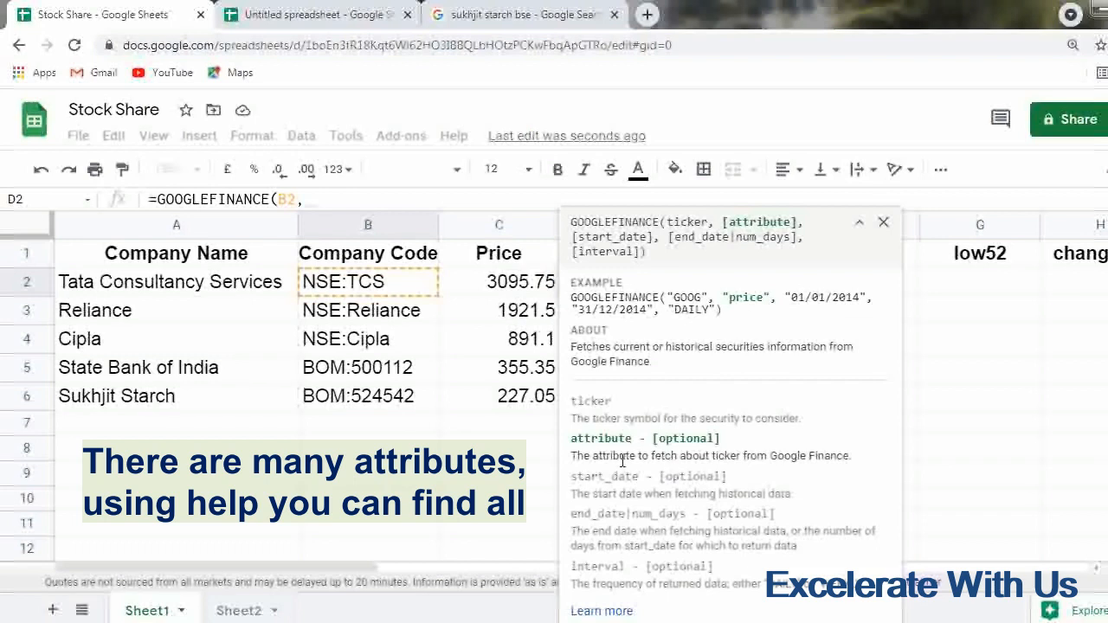
pyautogui.click(618, 612)
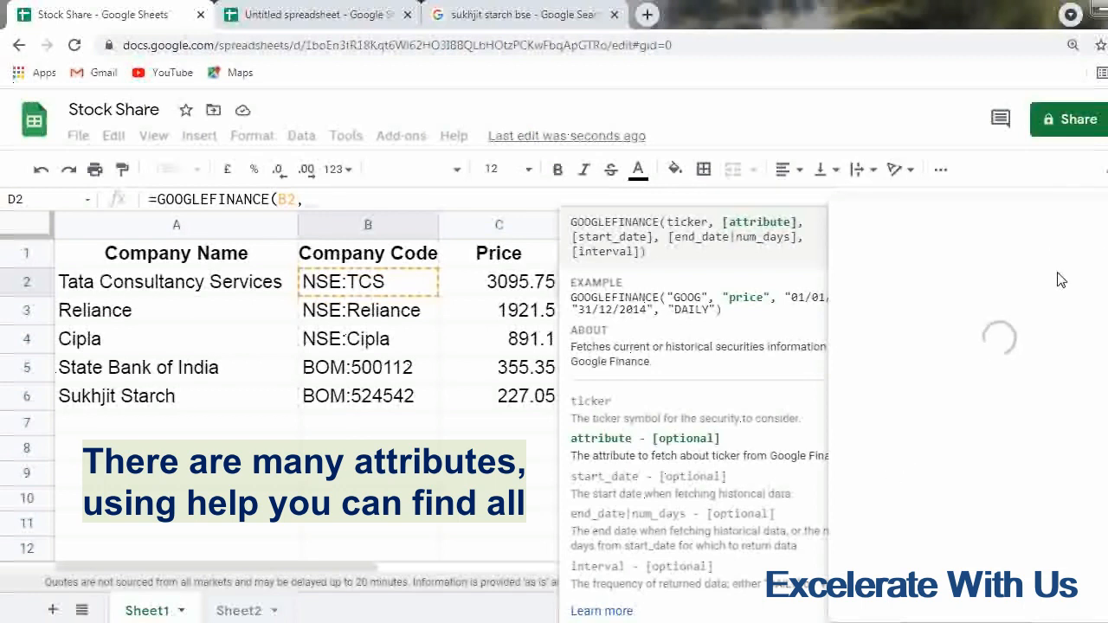
pyautogui.moveTo(991, 219); pyautogui.dragTo(898, 212)
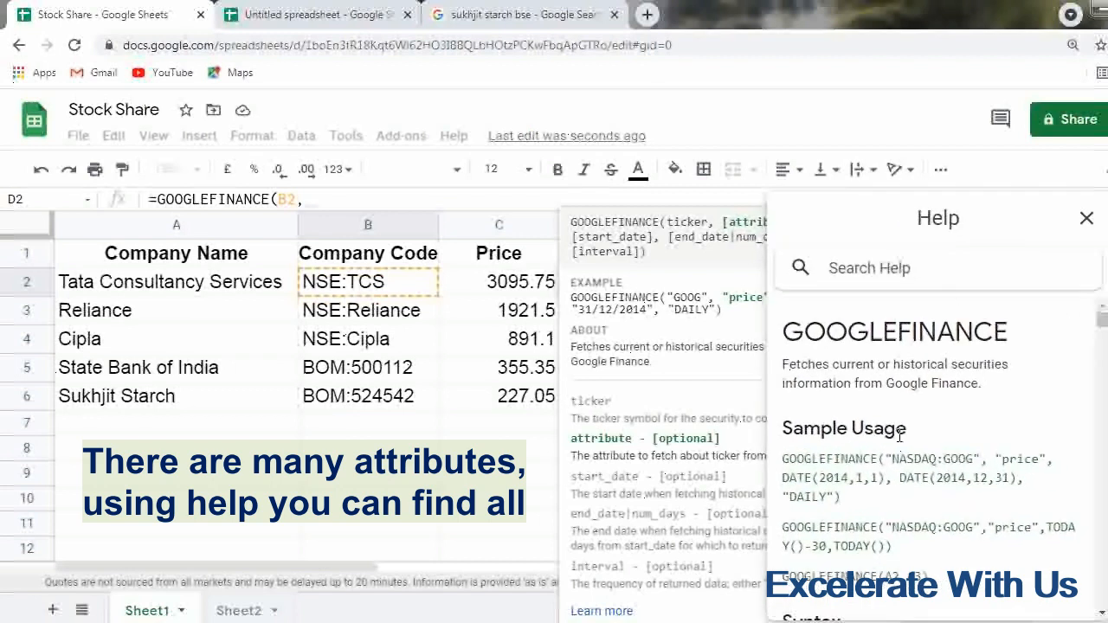
pyautogui.scroll(-1, 970, 418)
pyautogui.scroll(-5, 969, 418)
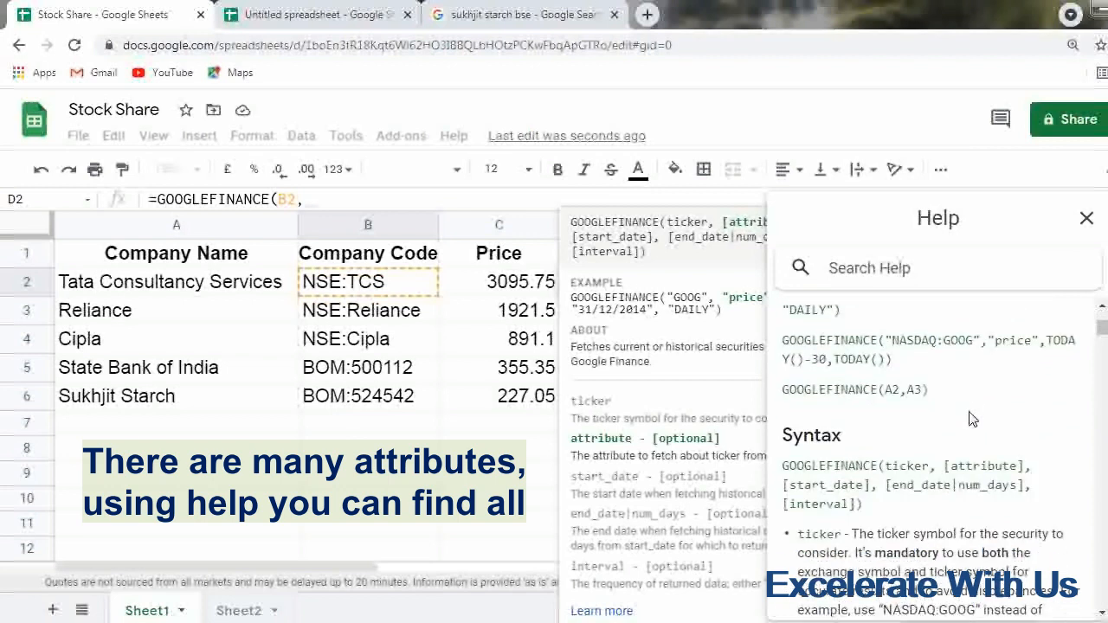
pyautogui.scroll(-3, 968, 412)
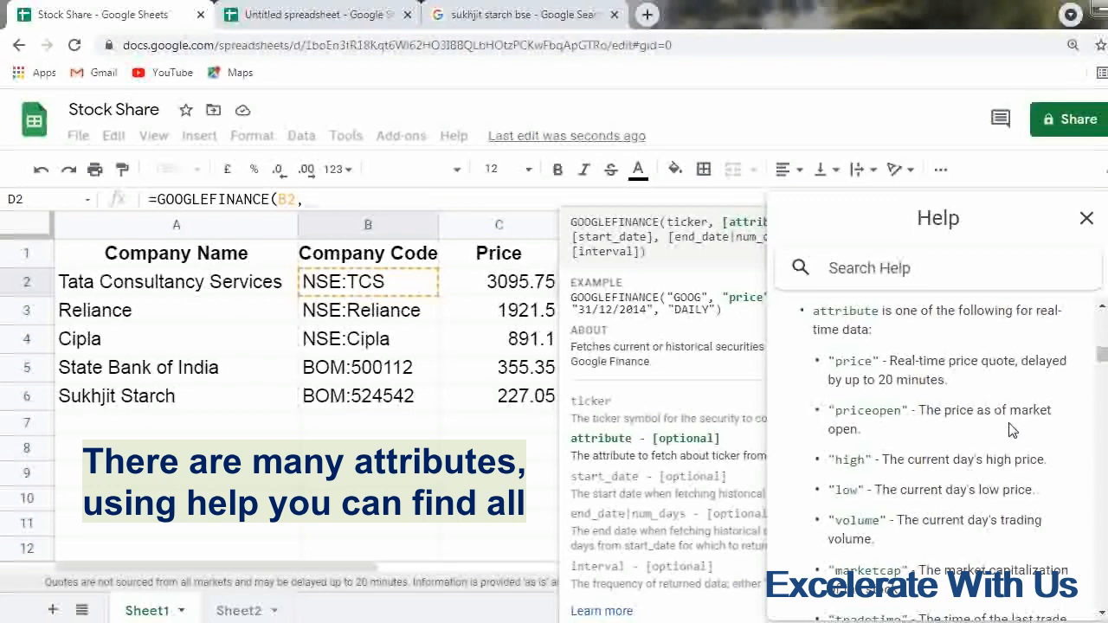
pyautogui.scroll(-2, 941, 407)
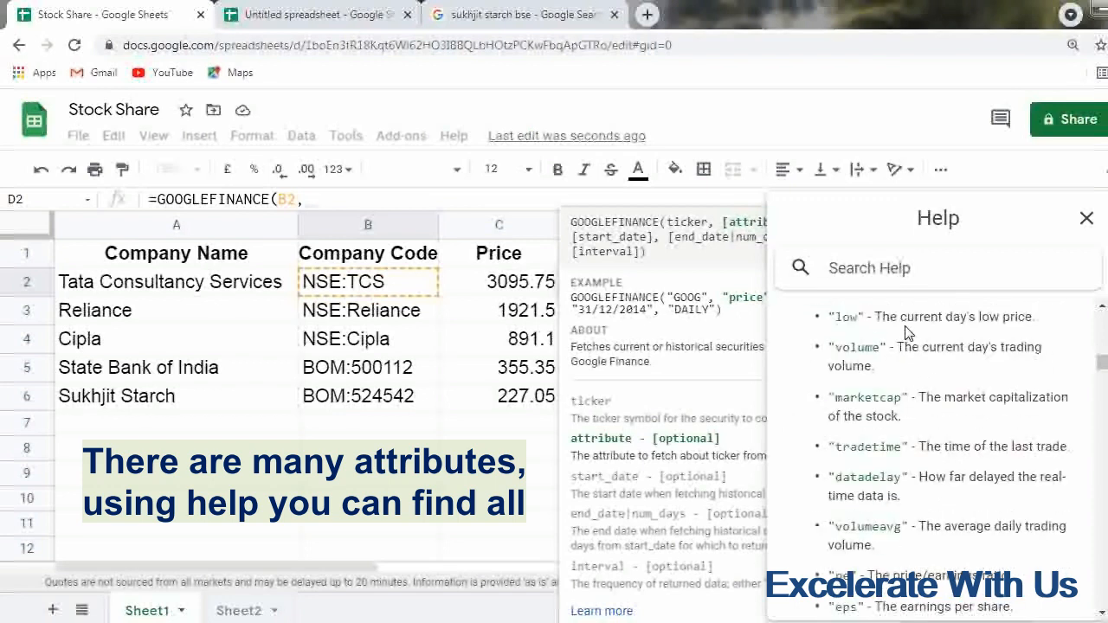
pyautogui.scroll(-1, 938, 442)
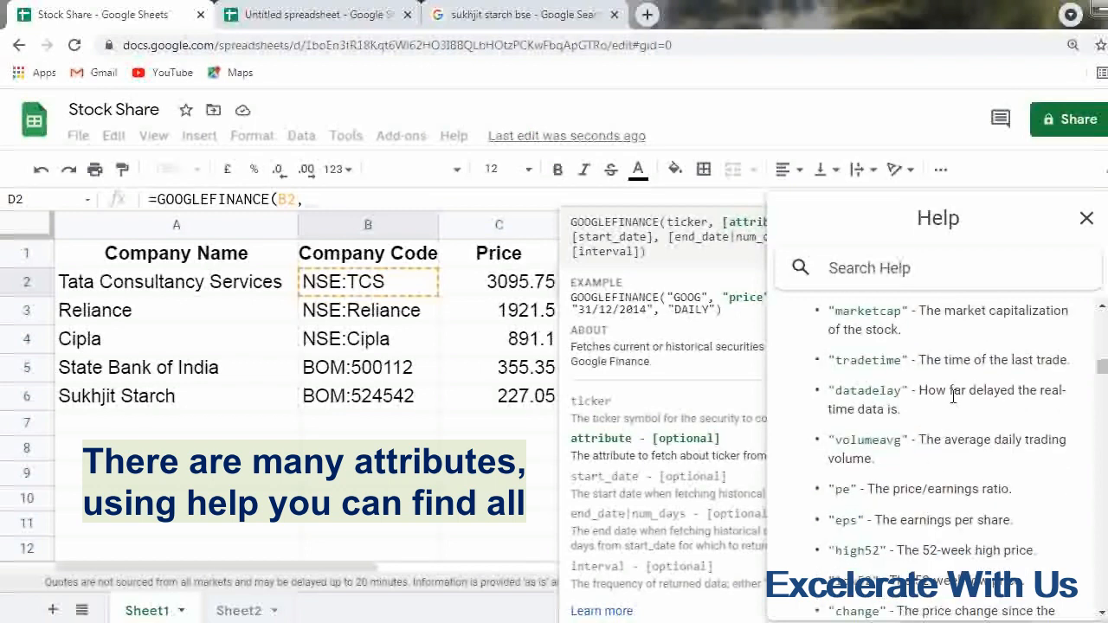
pyautogui.scroll(-1, 932, 422)
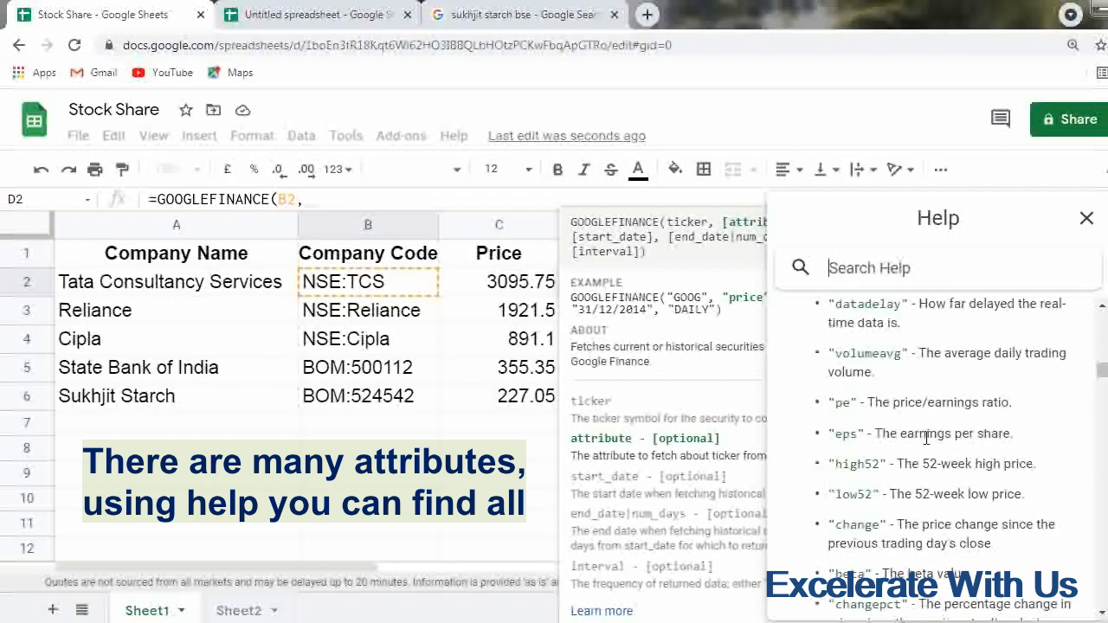
pyautogui.scroll(-1, 930, 441)
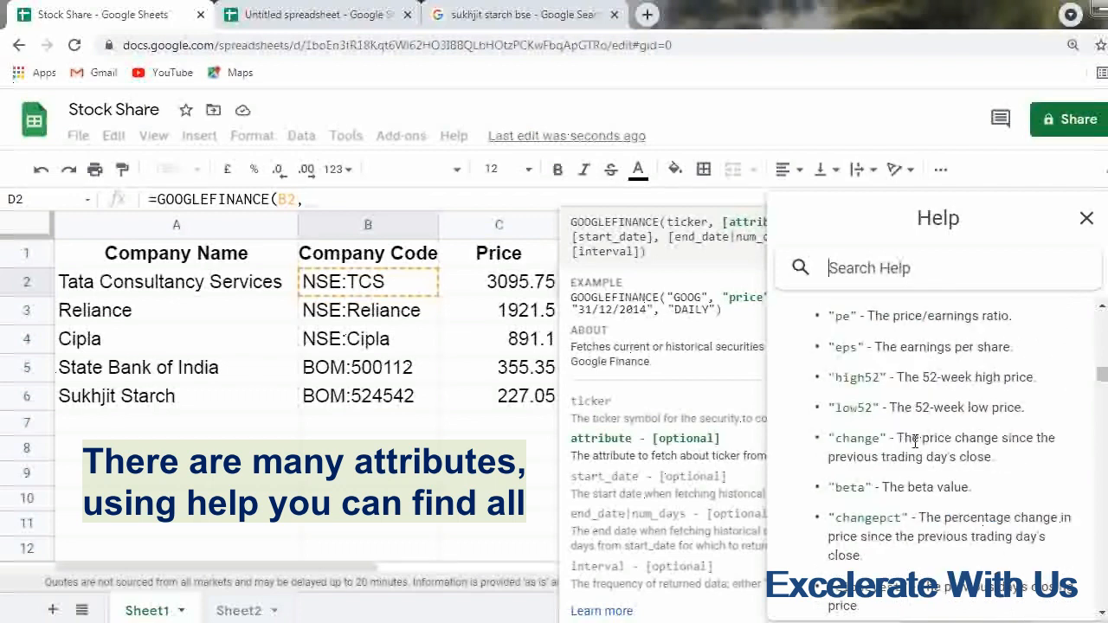
pyautogui.scroll(-1, 943, 504)
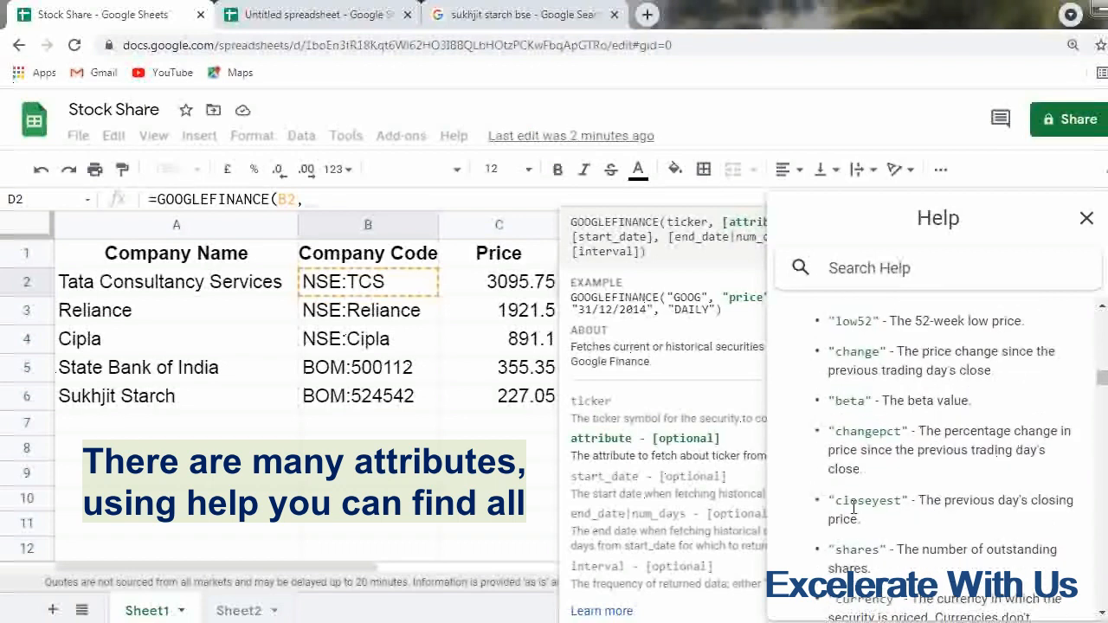
pyautogui.moveTo(834, 501); pyautogui.dragTo(904, 511)
pyautogui.moveTo(828, 500); pyautogui.dragTo(908, 501)
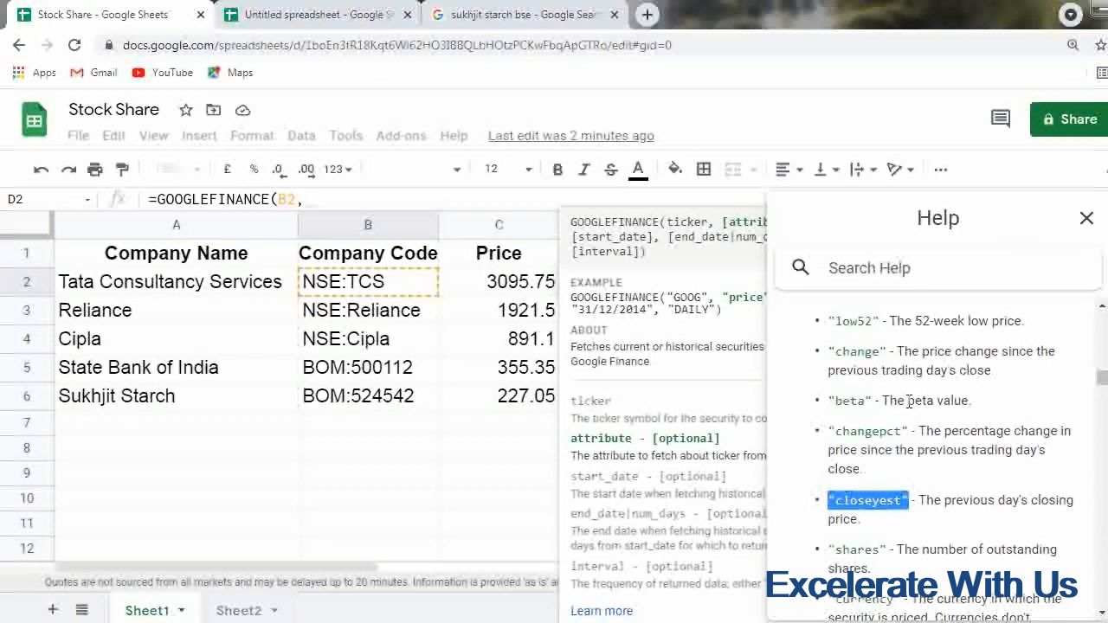
pyautogui.scroll(3, 905, 406)
pyautogui.scroll(-5, 894, 489)
pyautogui.doubleClick(868, 327)
pyautogui.click(1084, 219)
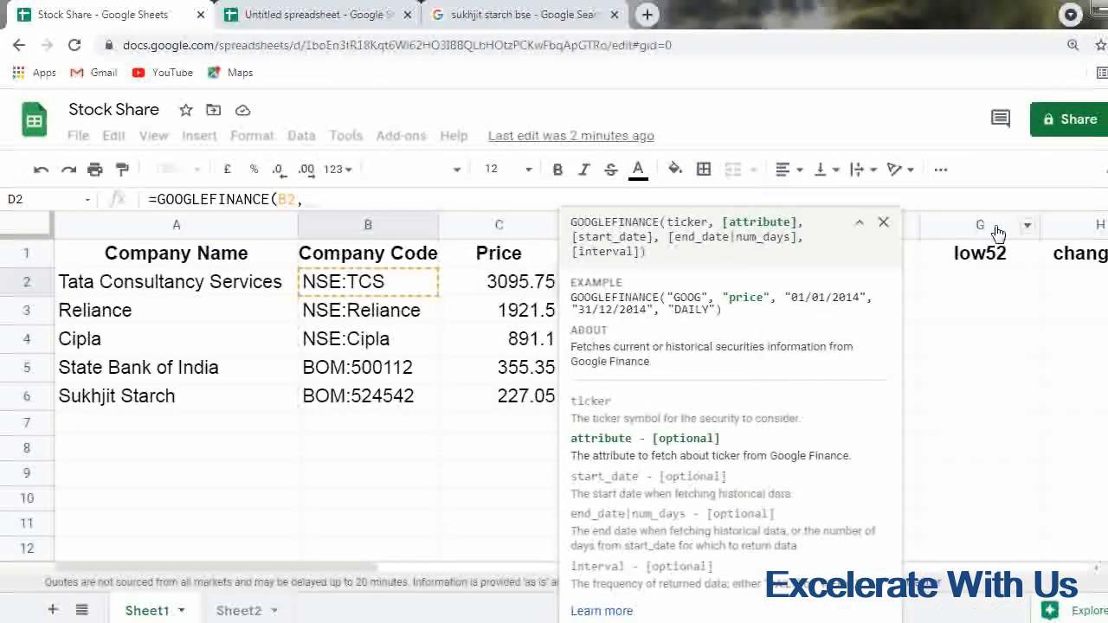
pyautogui.click(882, 222)
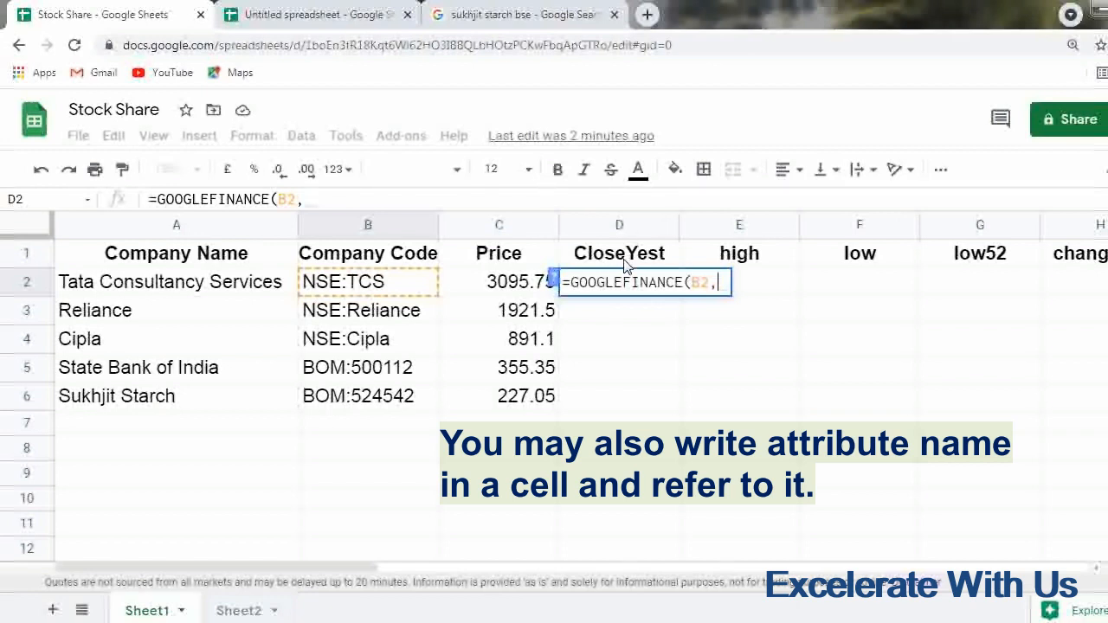
# Complete the D2 formula with the row-locked header reference as its attribute, making it =GOOGLEFINANCE(B2,D$1)
pyautogui.write('d1')
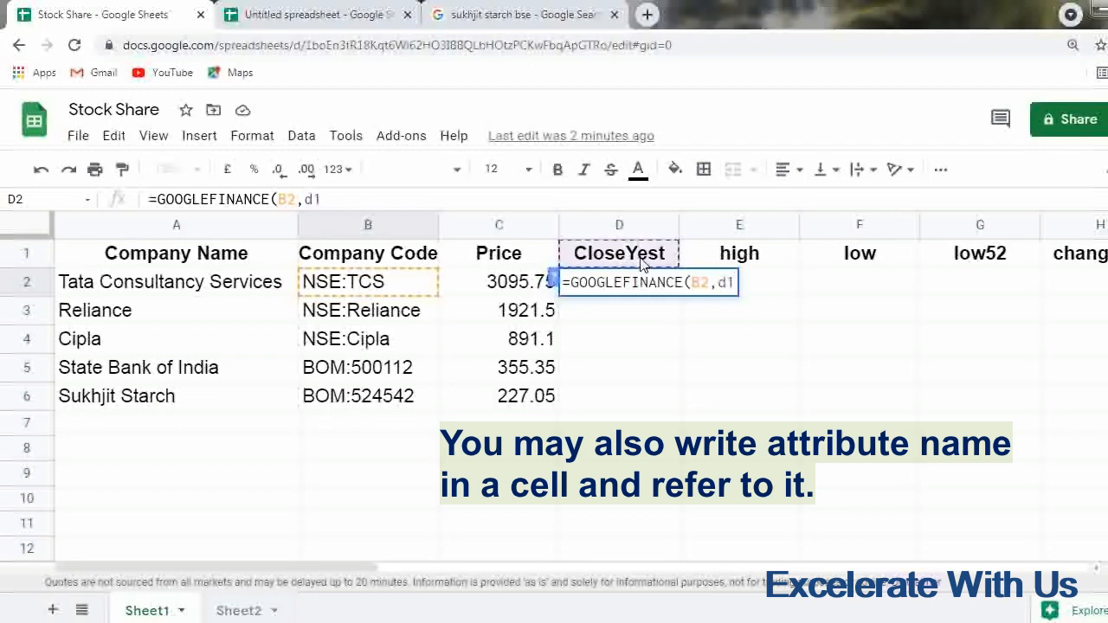
pyautogui.write(')')
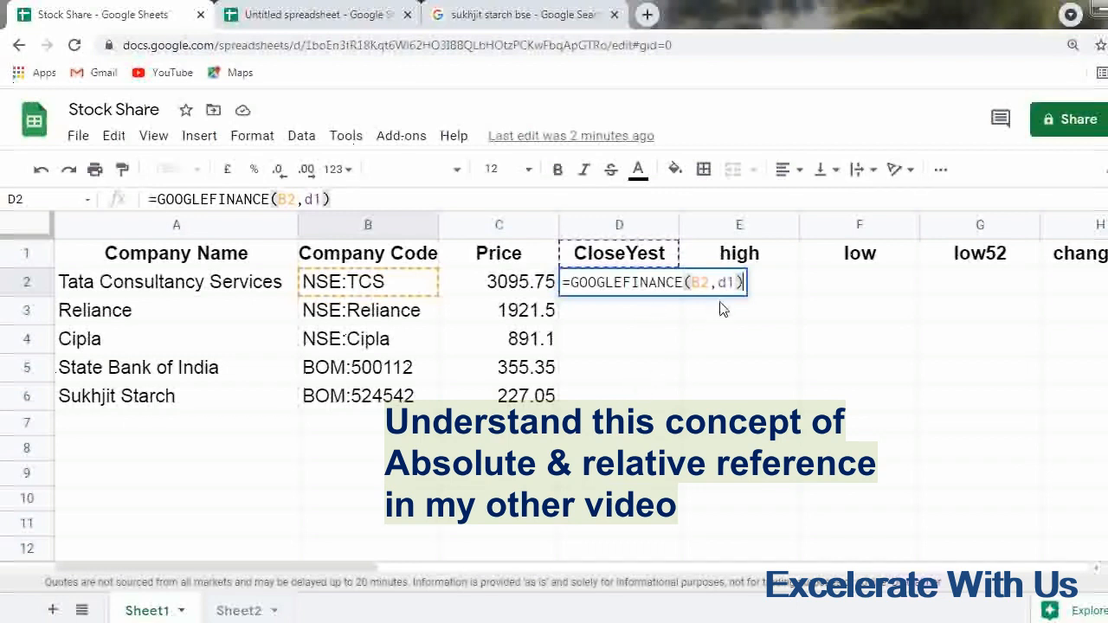
pyautogui.press('Left')
pyautogui.press('Left')
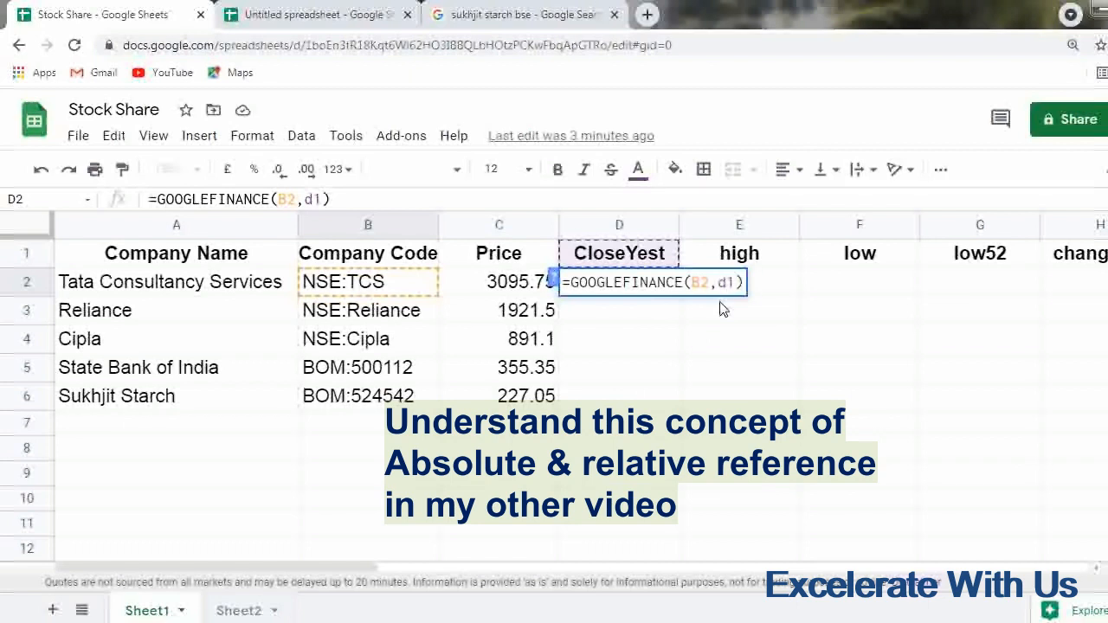
pyautogui.write('$')
pyautogui.press('Return')
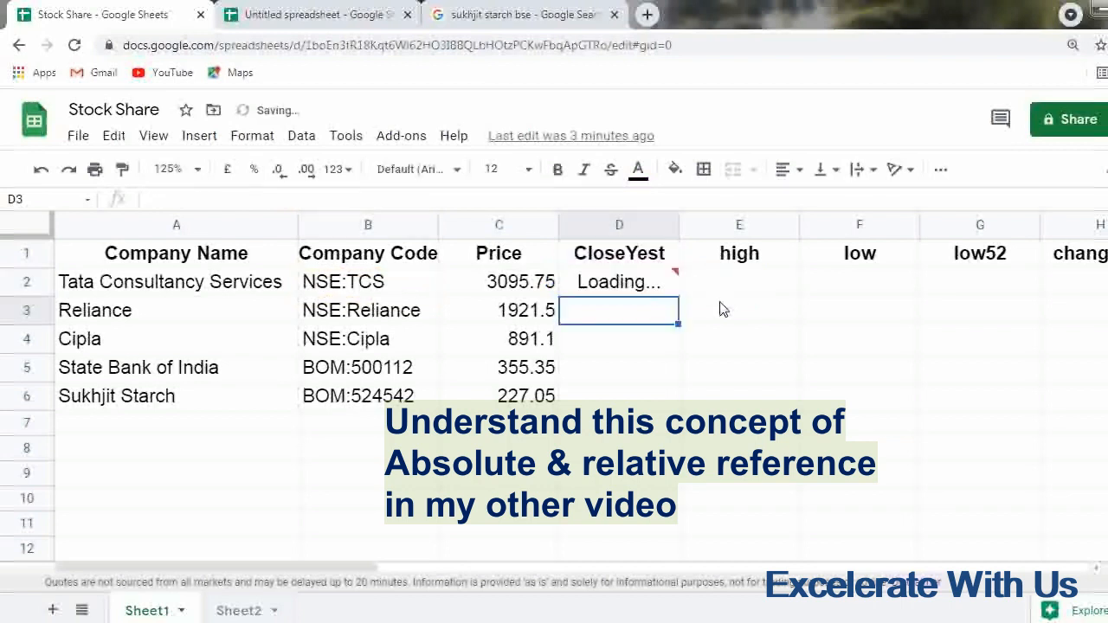
# Lock the ticker reference to column B in the D2 formula, making it =GOOGLEFINANCE($B2,D$1)
pyautogui.press('Up')
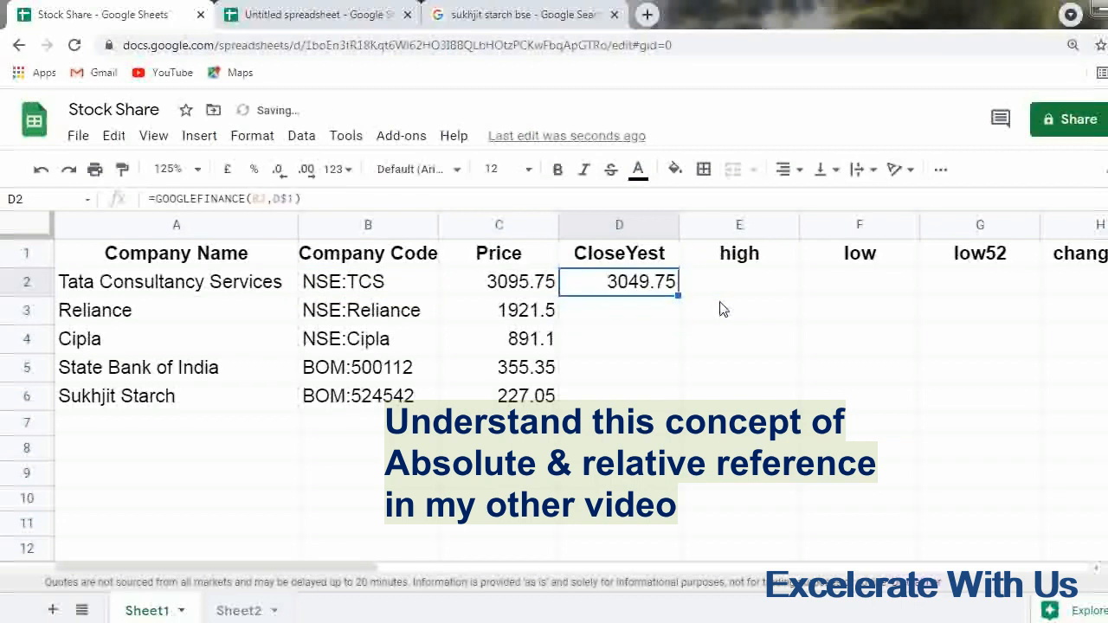
pyautogui.press('F2')
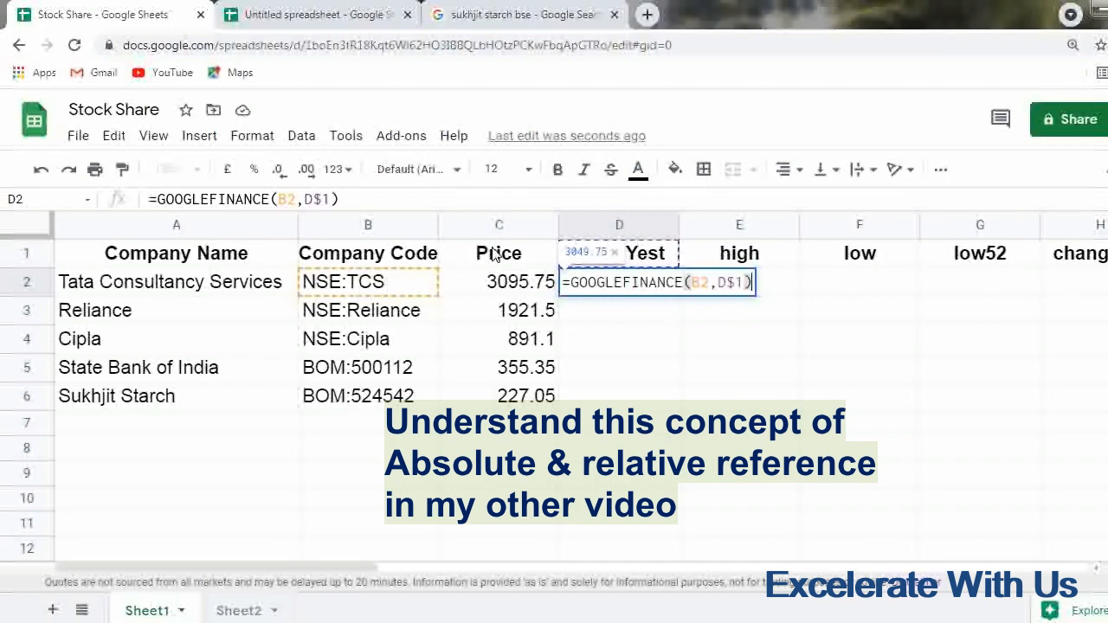
pyautogui.click(701, 283)
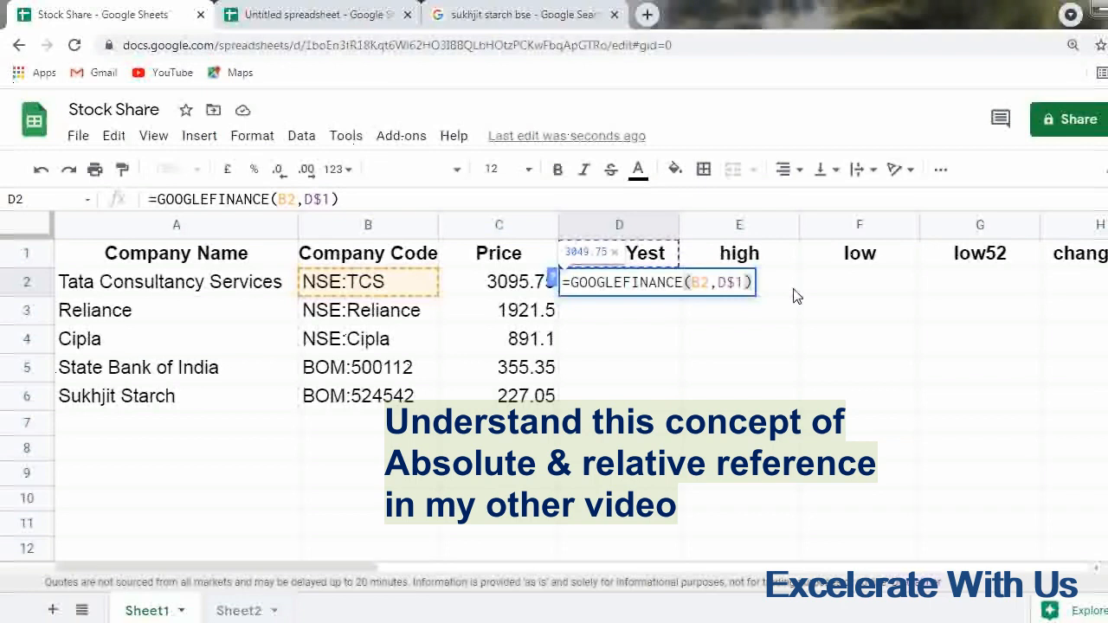
pyautogui.write('$')
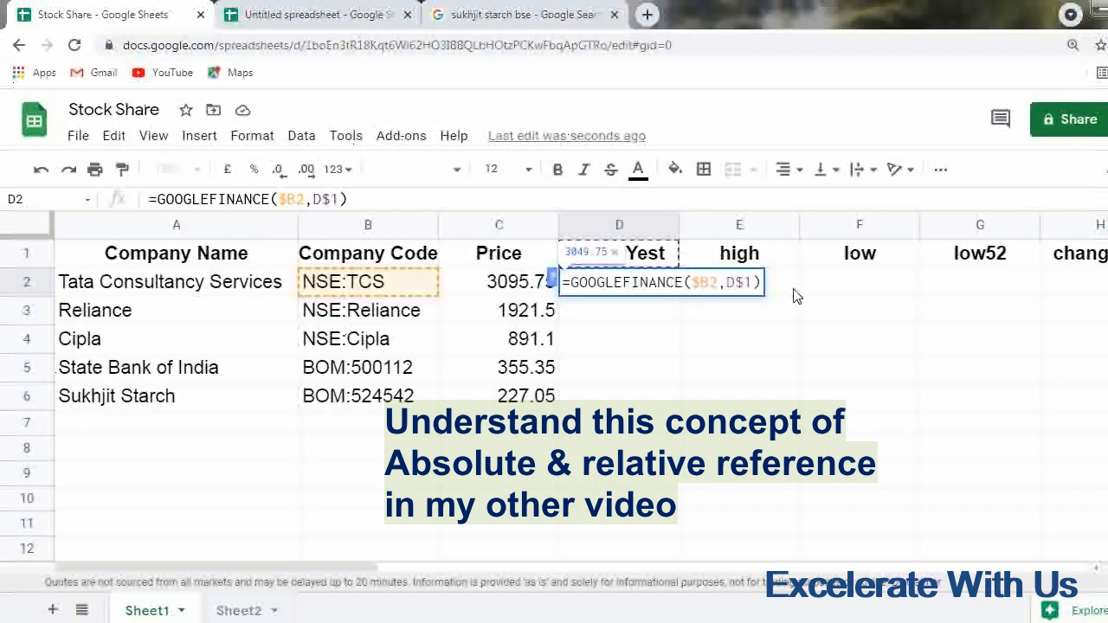
pyautogui.press('Return')
pyautogui.press('Up')
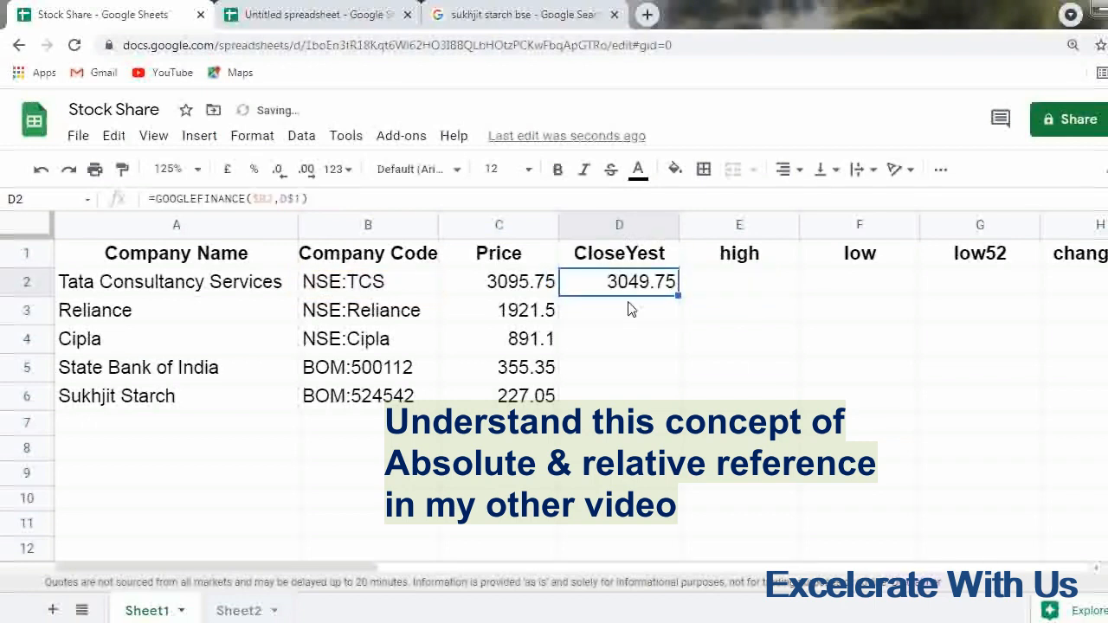
# Fill the D2 formula across to the volume column and down to row 6, covering D2:I6
pyautogui.moveTo(678, 296); pyautogui.dragTo(985, 294)
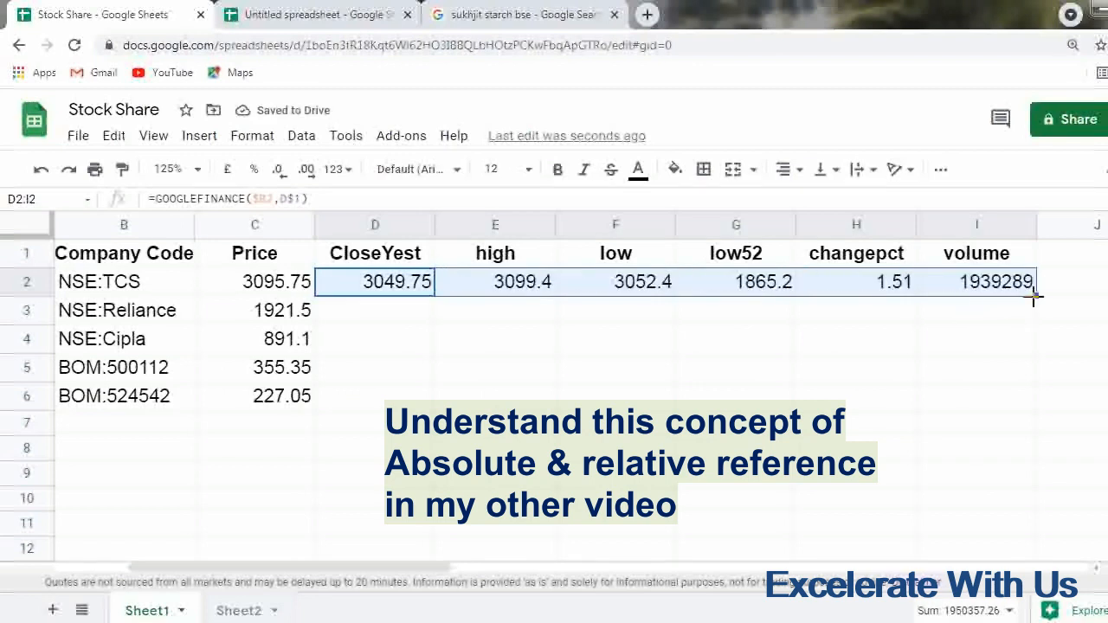
pyautogui.moveTo(1034, 296); pyautogui.dragTo(1008, 400)
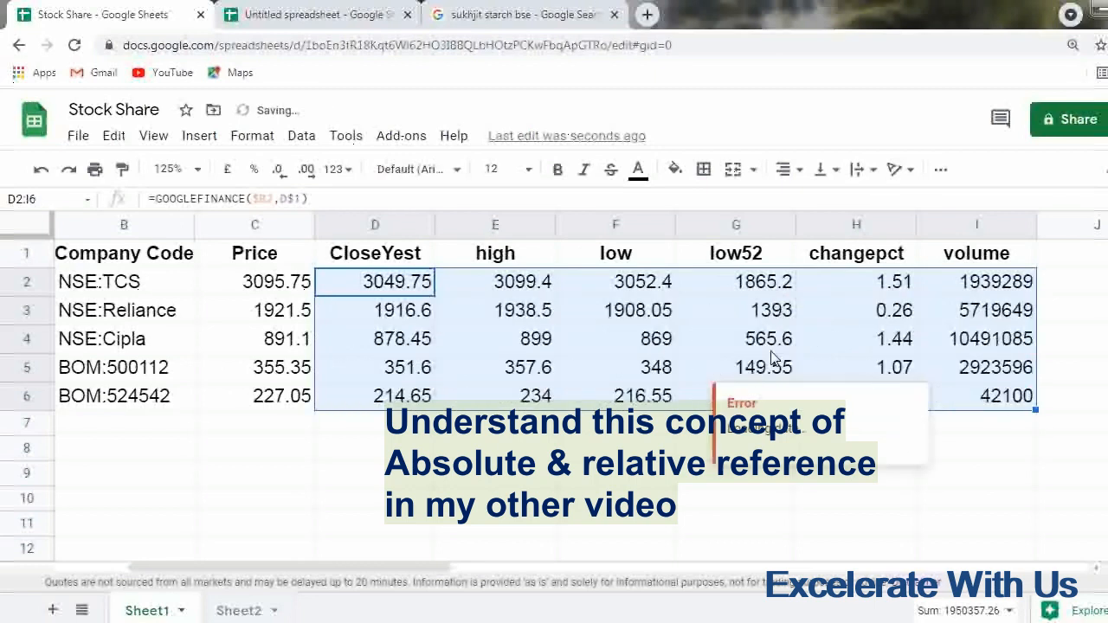
pyautogui.click(663, 344)
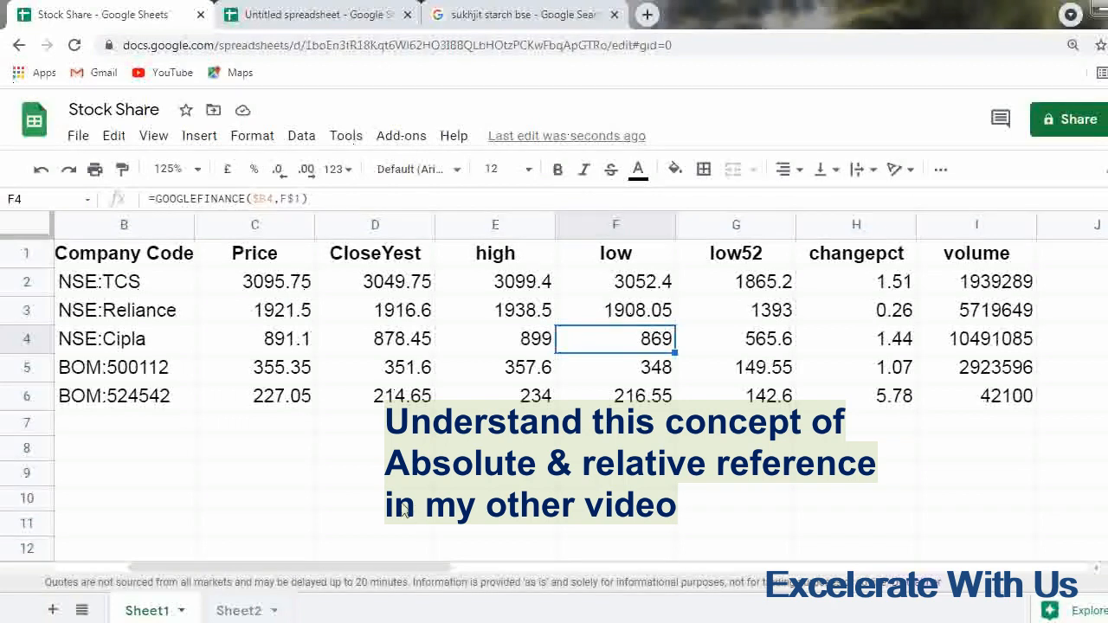
pyautogui.press('Left')
pyautogui.press('Left')
pyautogui.press('Left')
pyautogui.press('Left')
pyautogui.press('Left')
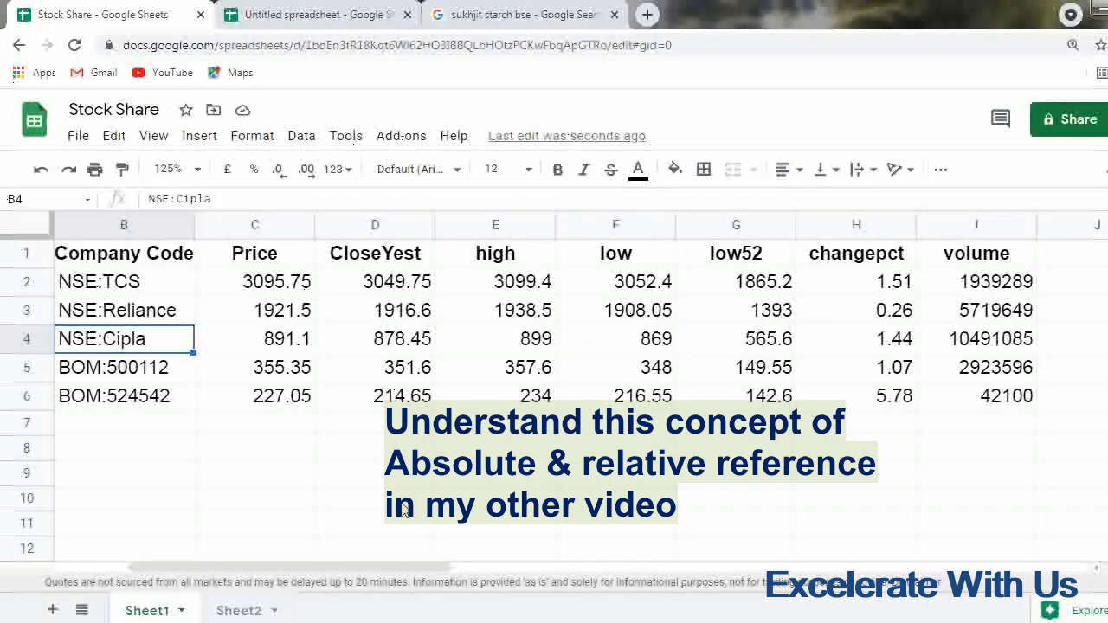
pyautogui.press('Right')
pyautogui.press('Right')
pyautogui.press('Right')
pyautogui.press('Right')
pyautogui.press('Right')
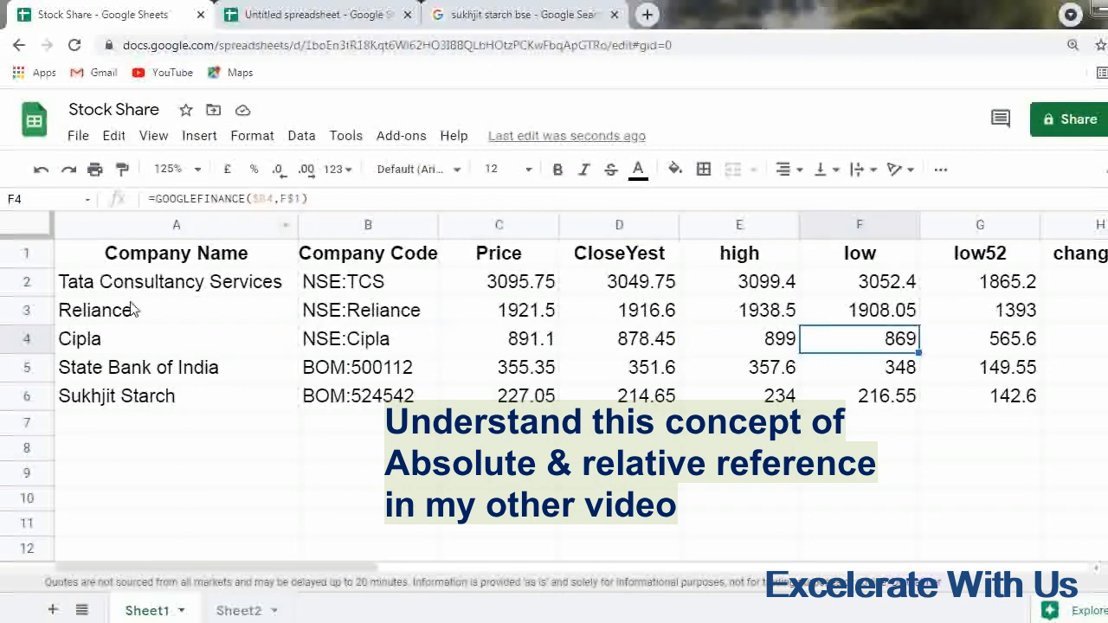
# Freeze the Company Name column, setting the frozen area to 1 column
pyautogui.click(151, 227)
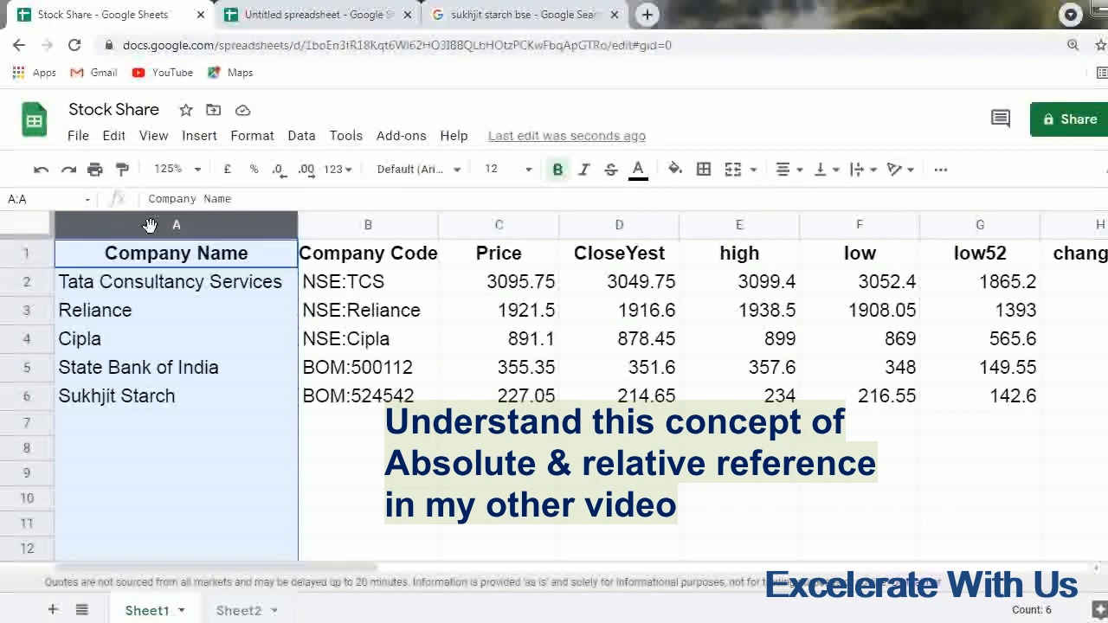
pyautogui.click(154, 136)
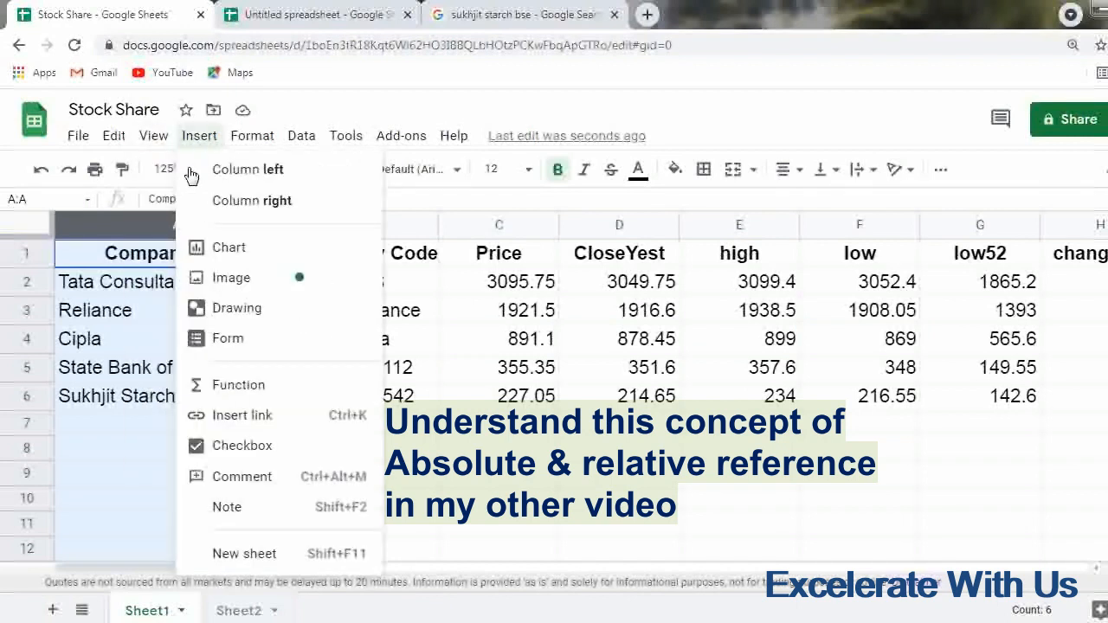
pyautogui.moveTo(154, 138)
pyautogui.moveTo(173, 173)
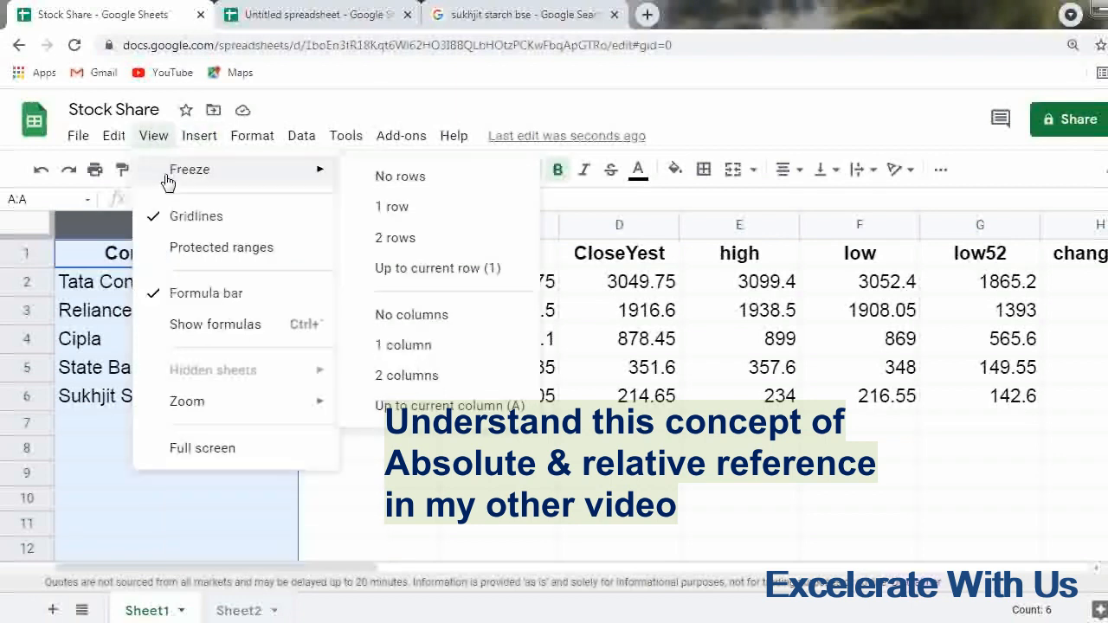
pyautogui.click(396, 346)
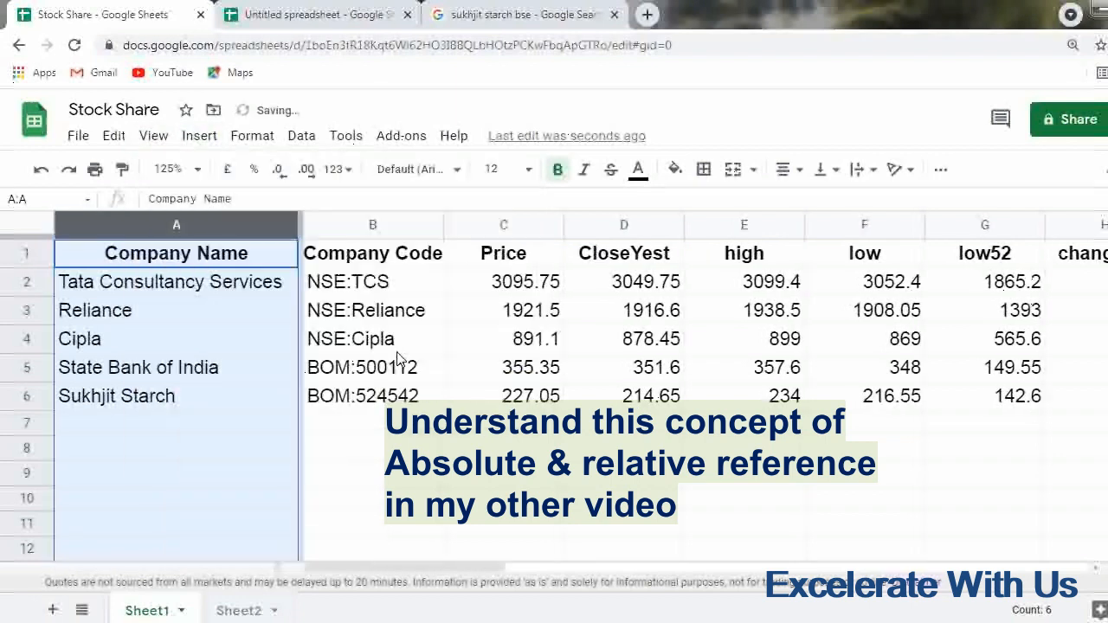
# Look across the Cipla row's attribute values with the company names frozen in place
pyautogui.click(212, 294)
pyautogui.press('Down')
pyautogui.press('Up')
pyautogui.press('Down')
pyautogui.press('Down')
pyautogui.press('Right')
pyautogui.press('Right')
pyautogui.press('Right')
pyautogui.press('Right')
pyautogui.press('Right')
pyautogui.press('Right')
pyautogui.press('Right')
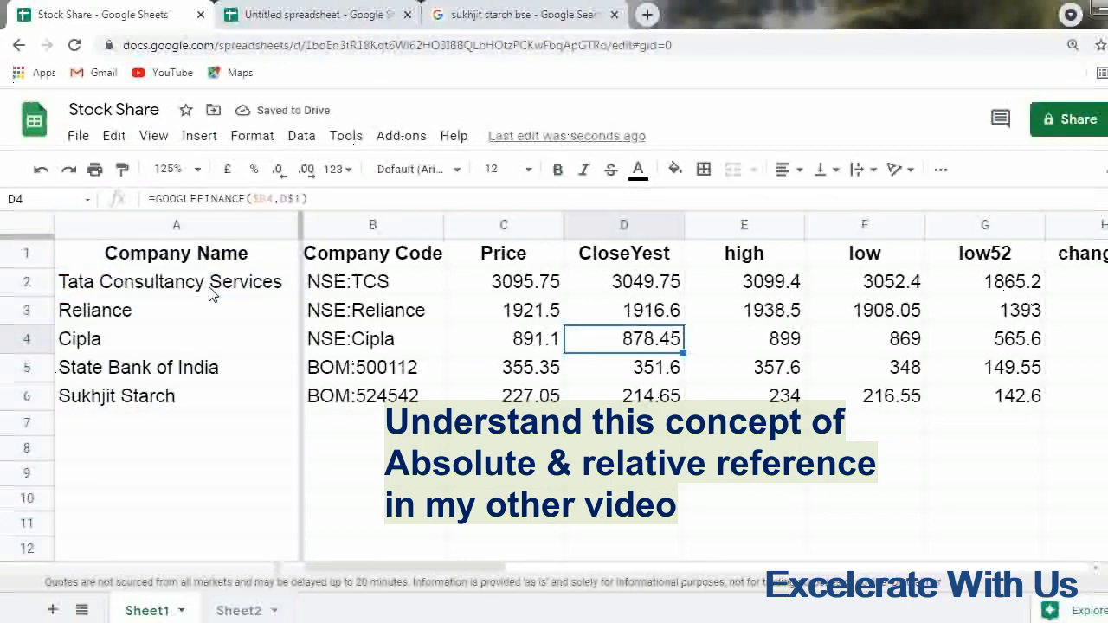
pyautogui.press('Right')
pyautogui.press('Left')
pyautogui.press('Left')
pyautogui.press('Left')
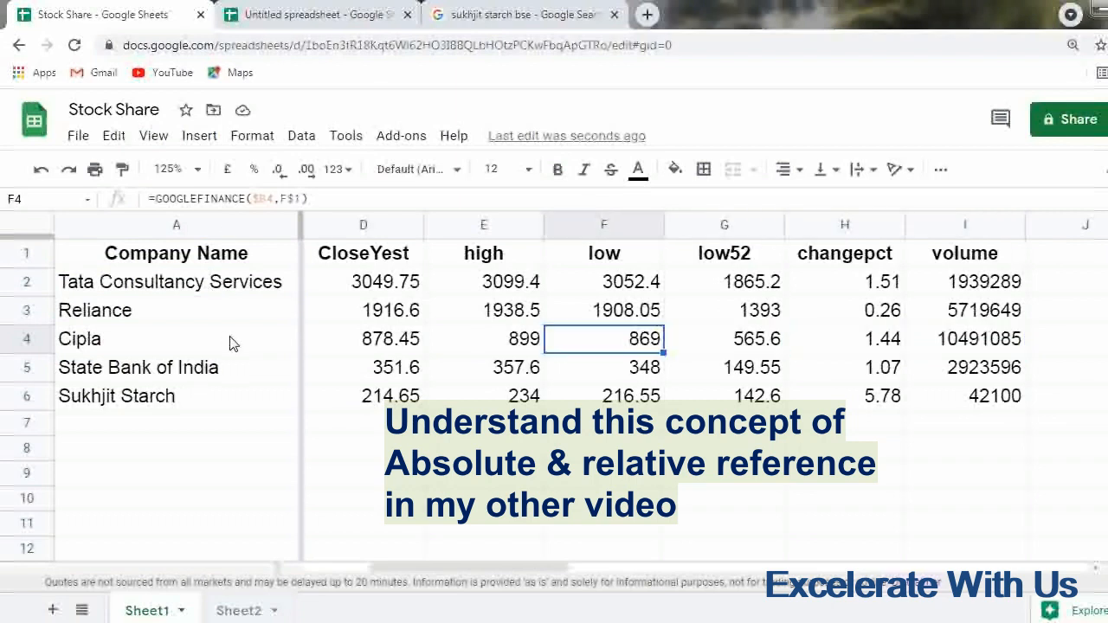
# Examine the mixed references in the F4 formula without changing it, and look over the company rows down to Sukhjit Starch
pyautogui.doubleClick(582, 344)
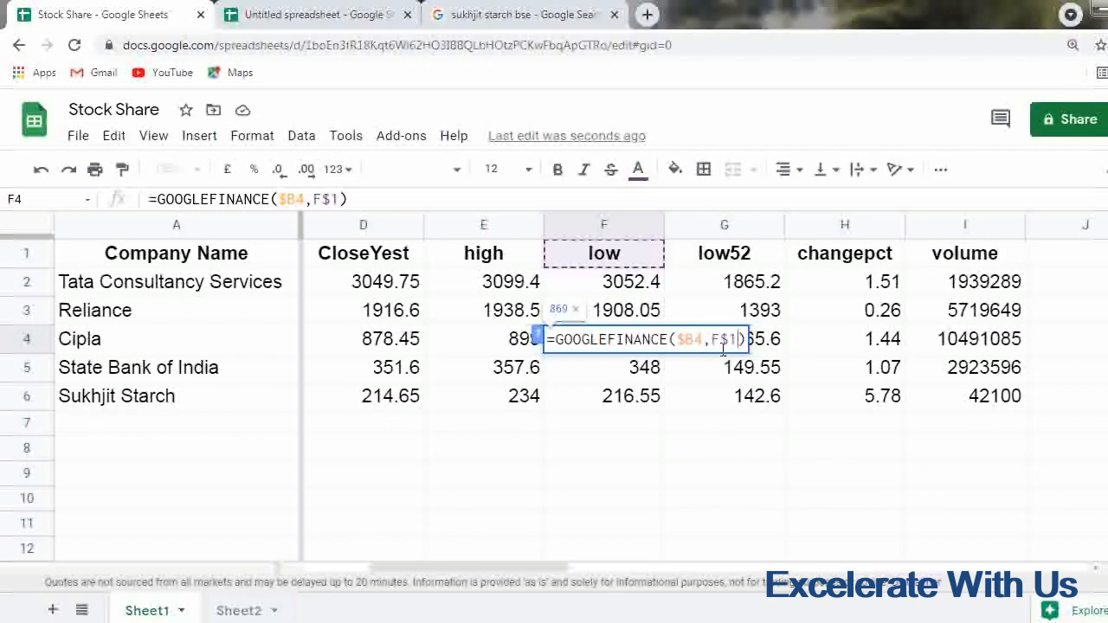
pyautogui.press('Escape')
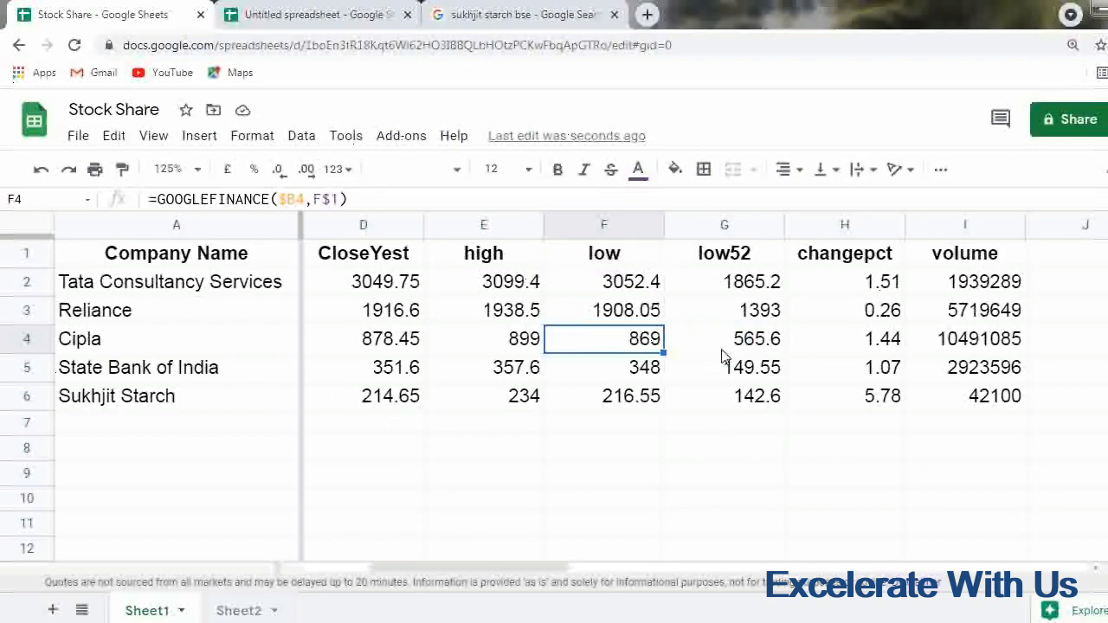
pyautogui.press('Down')
pyautogui.press('Down')
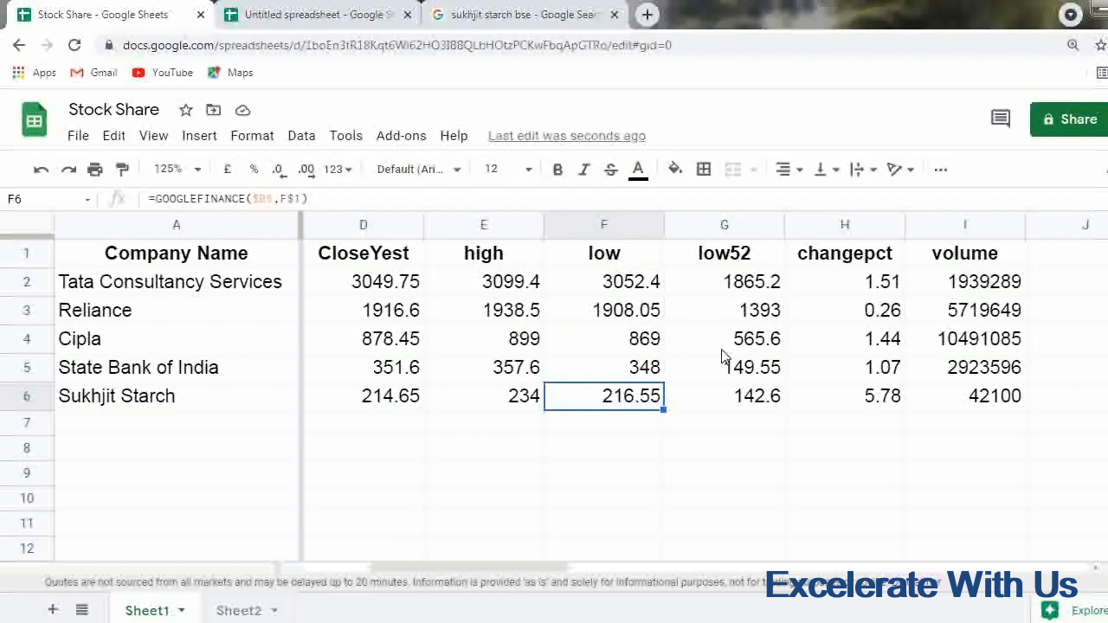
pyautogui.press('Left')
pyautogui.press('Left')
pyautogui.press('Left')
pyautogui.press('Left')
pyautogui.press('Left')
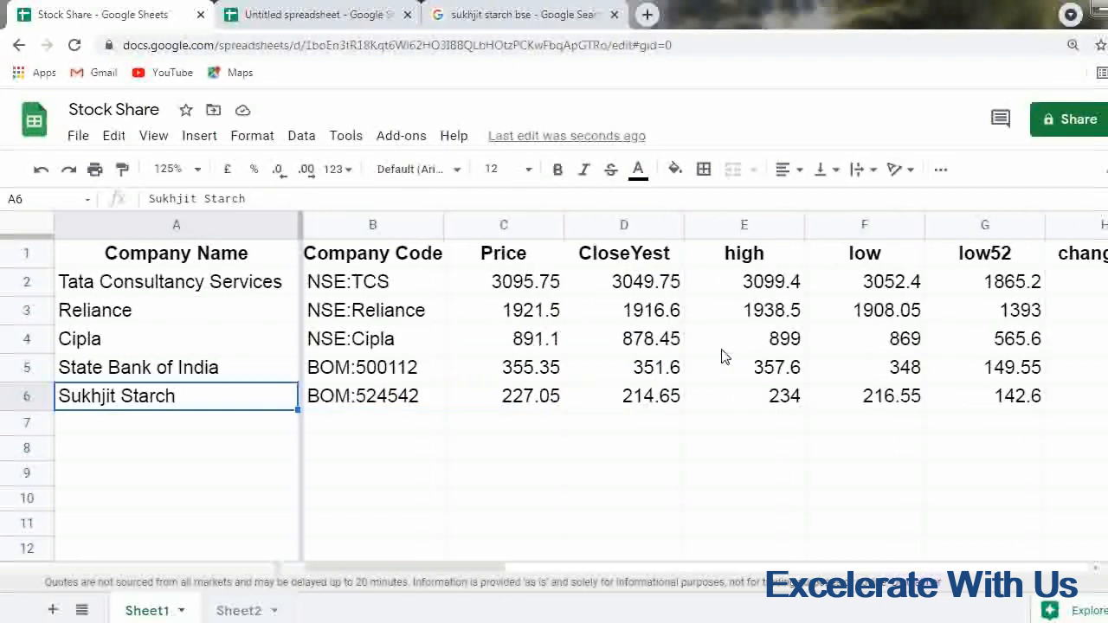
pyautogui.press('Up')
pyautogui.press('Up')
pyautogui.press('Down')
pyautogui.press('Down')
pyautogui.press('Down')
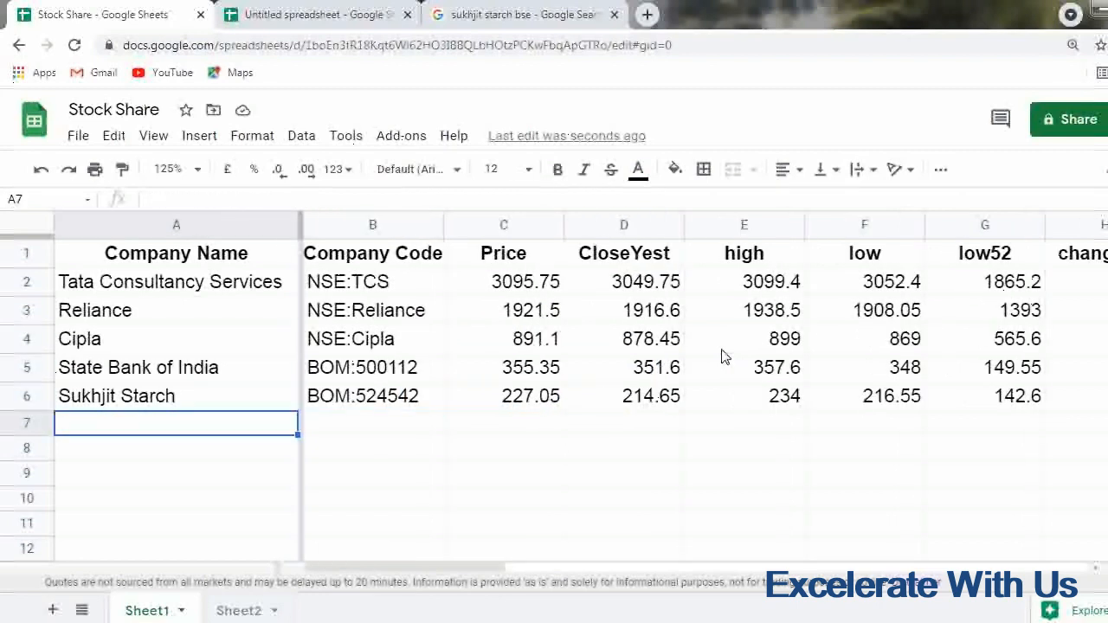
pyautogui.press('Right')
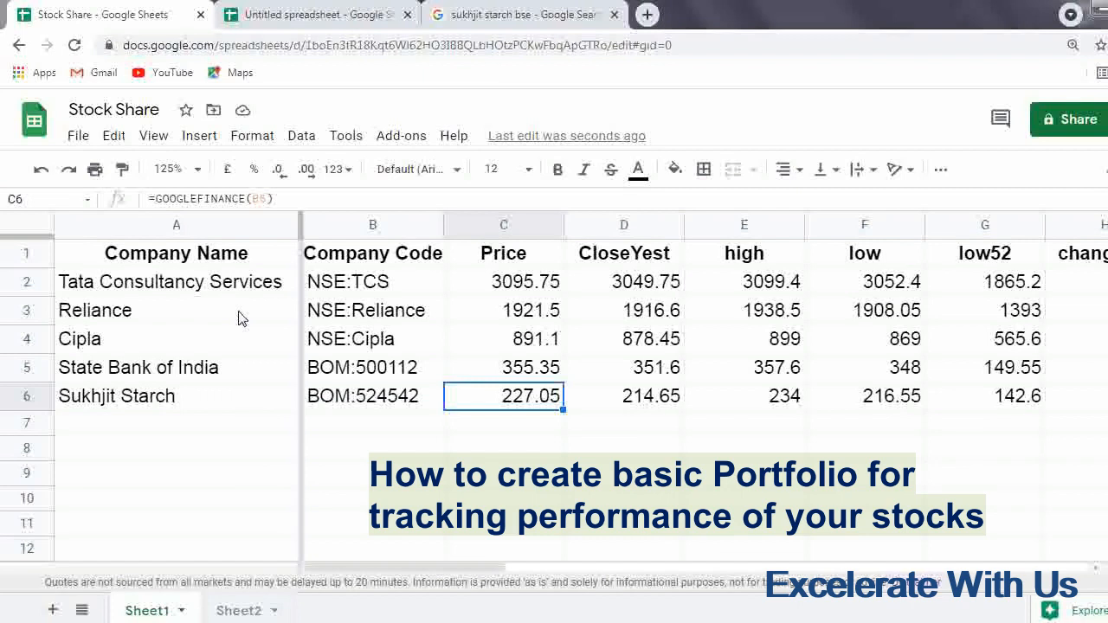
# Open Sheet2 and examine the portfolio's row 2 from company code to purchase value, including the F2 formula
pyautogui.click(234, 611)
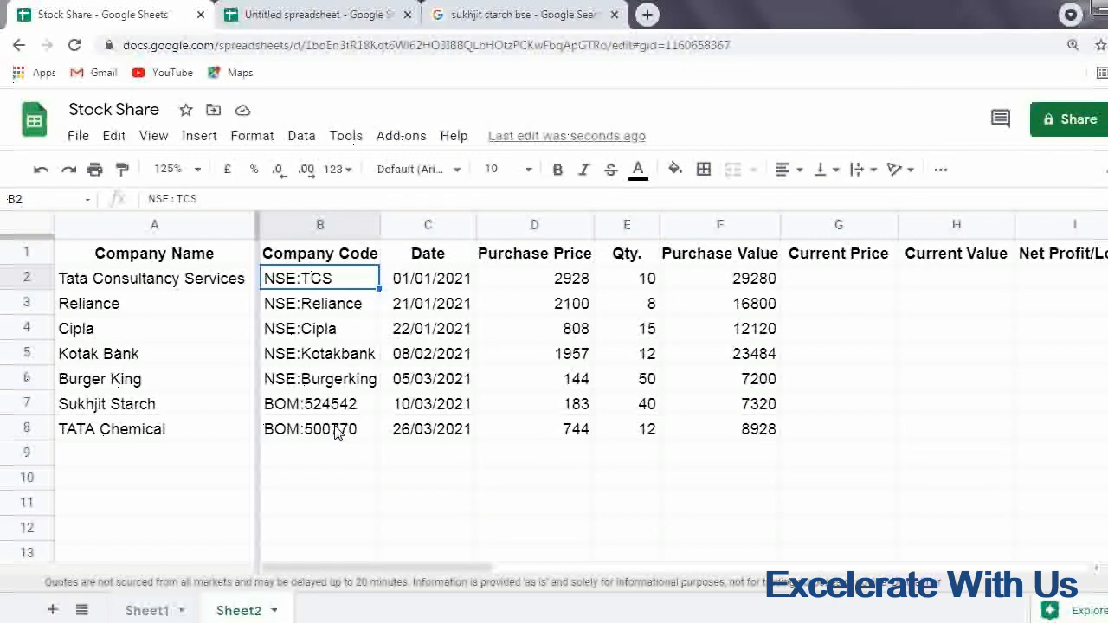
pyautogui.press('Right')
pyautogui.press('Right')
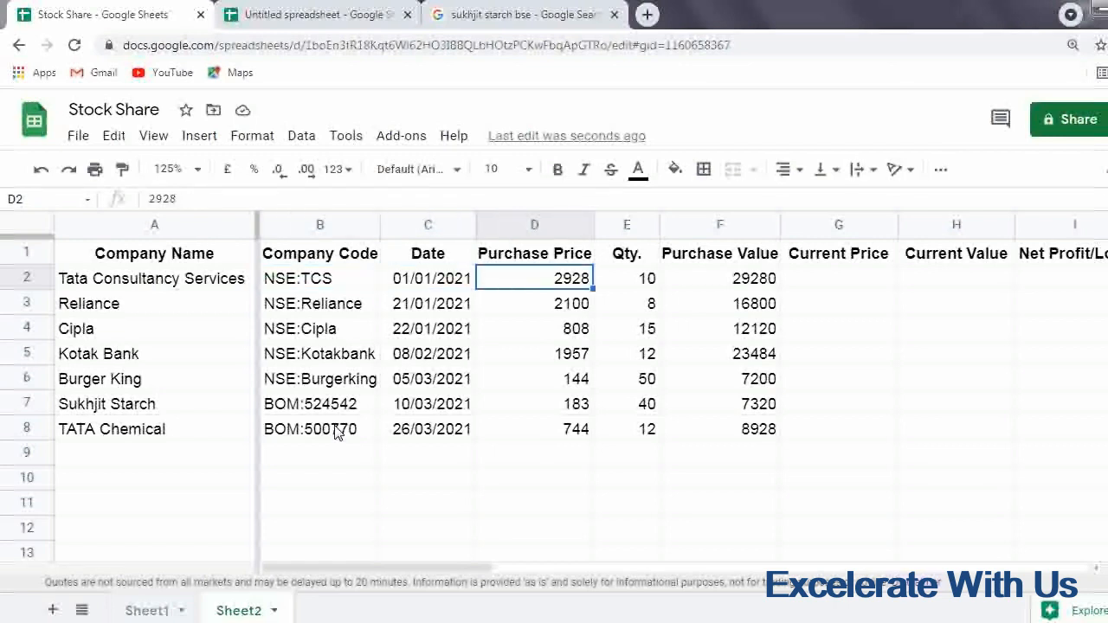
pyautogui.press('Right')
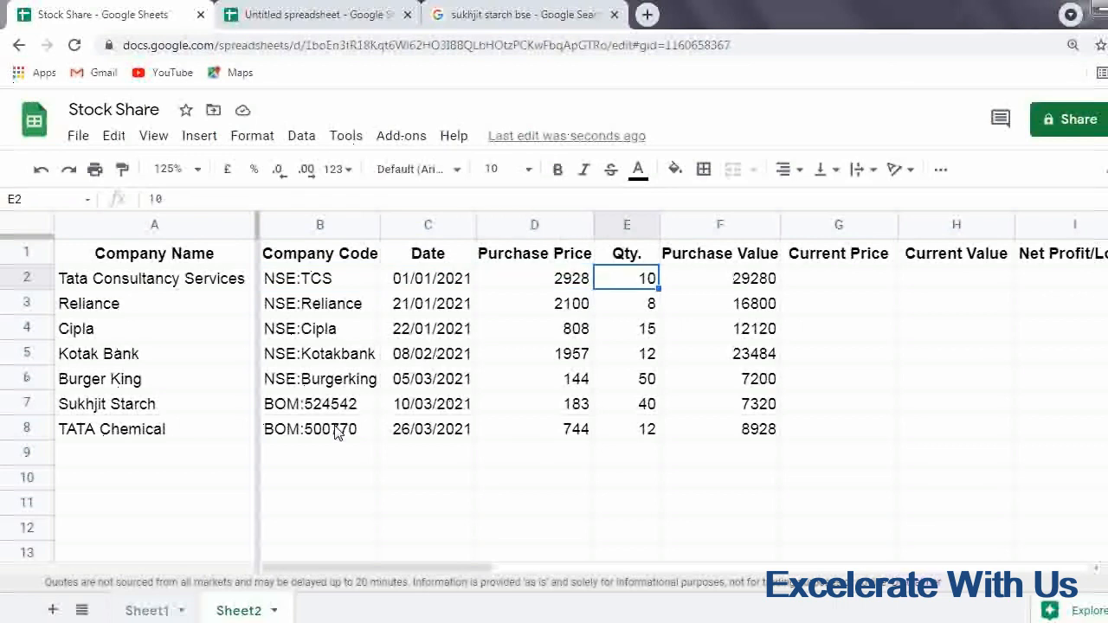
pyautogui.press('Right')
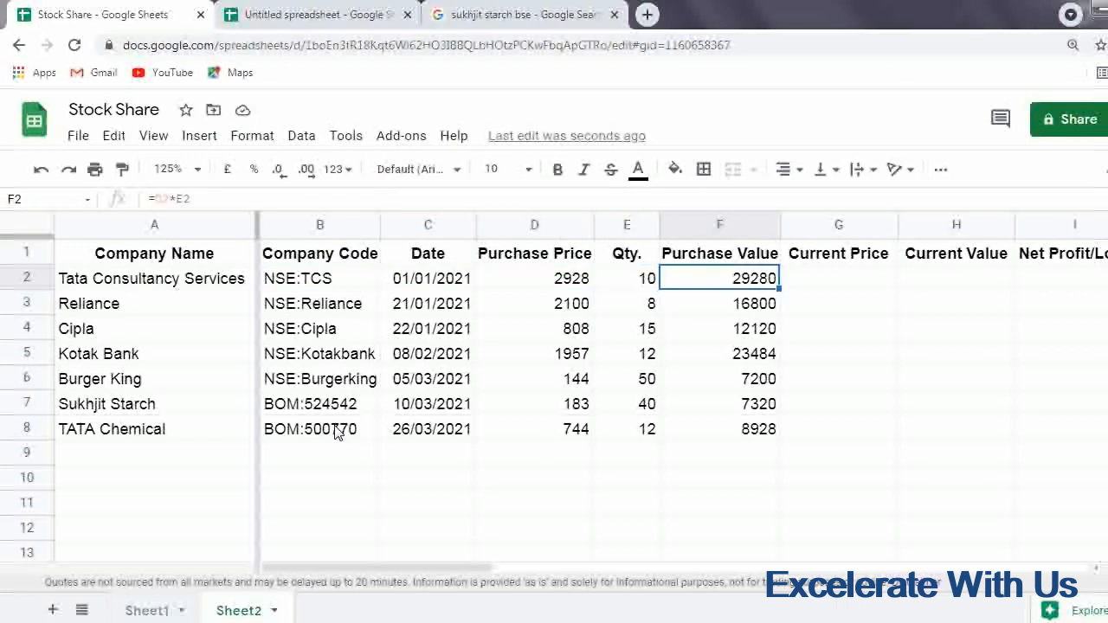
pyautogui.press('Left')
pyautogui.press('Left')
pyautogui.press('Left')
pyautogui.press('Left')
pyautogui.press('Right')
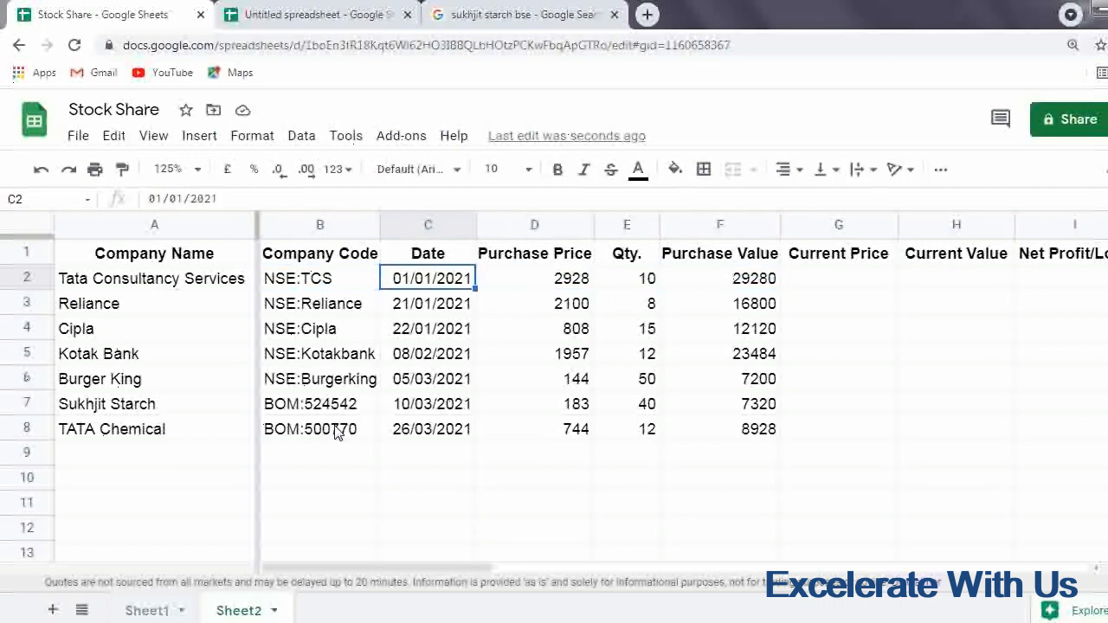
pyautogui.press('Right')
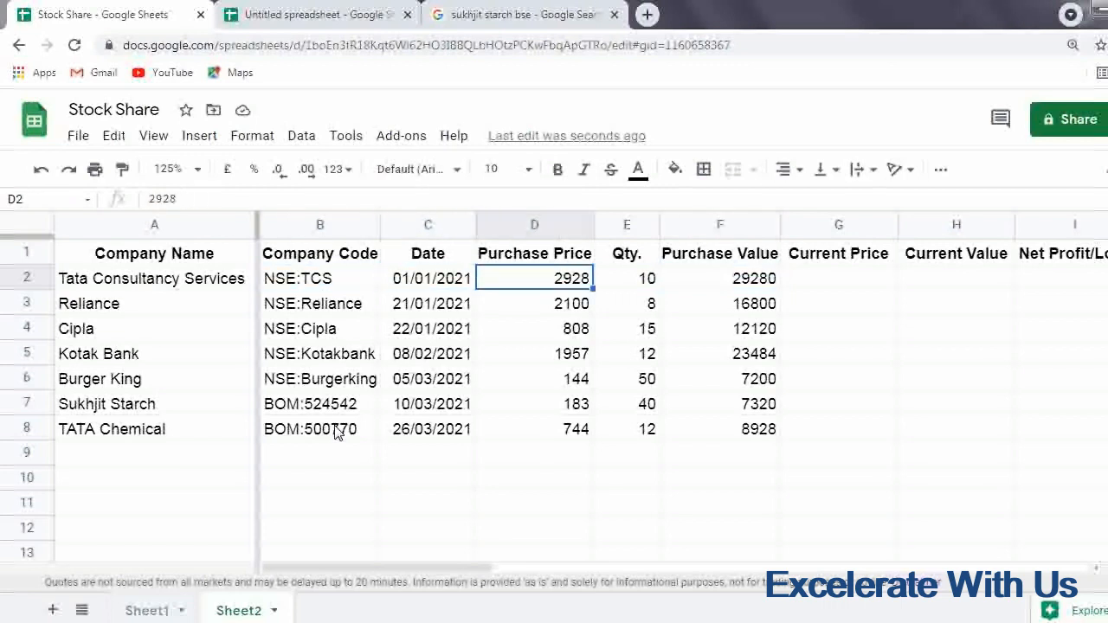
pyautogui.press('Right')
pyautogui.press('Right')
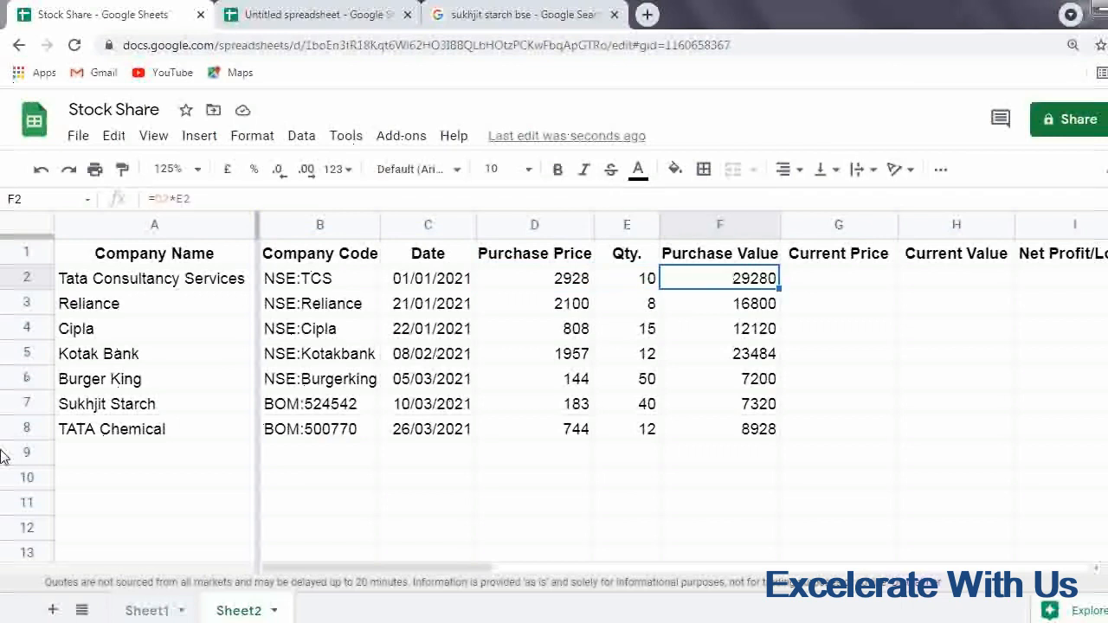
pyautogui.press('Right')
pyautogui.click(743, 279)
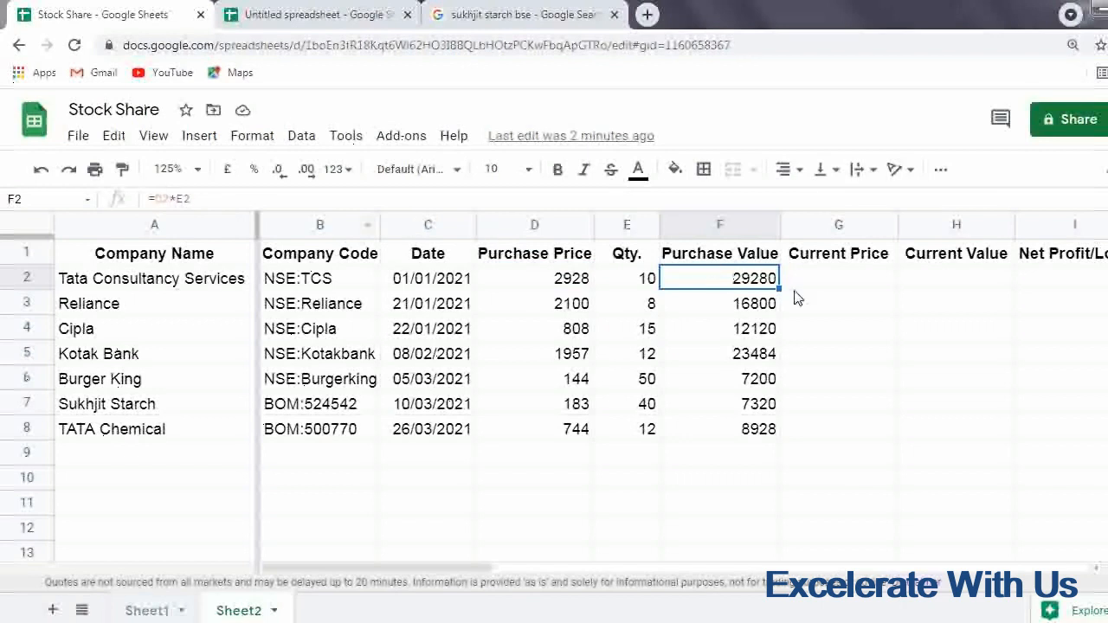
# Write the formula =GOOGLEFINANCE(B2,"price") in G2 under Current Price
pyautogui.click(837, 278)
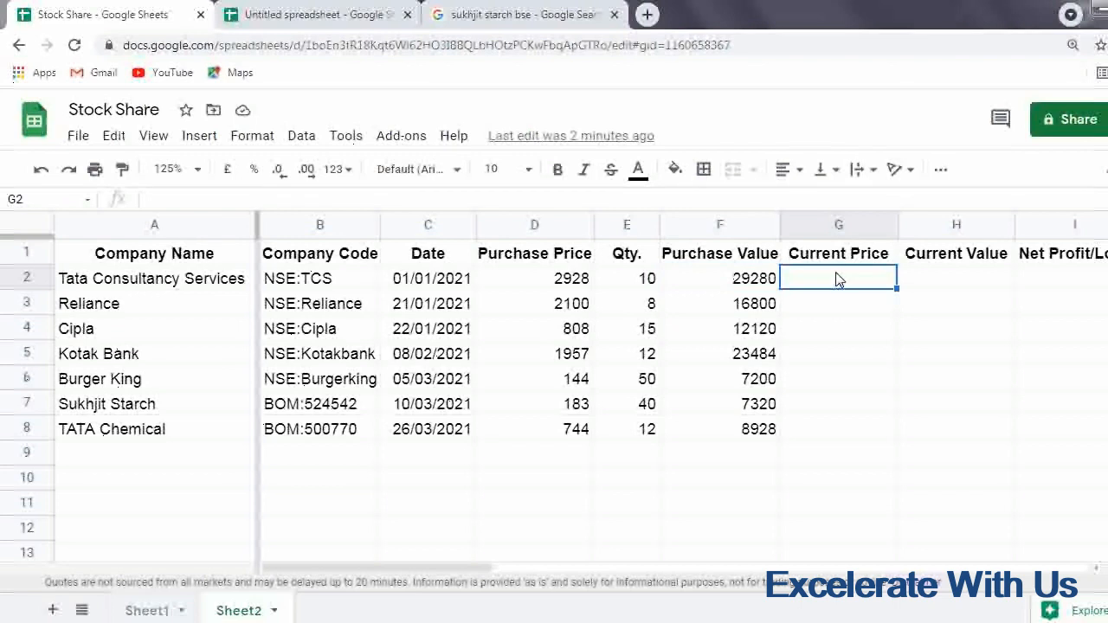
pyautogui.write('=goog')
pyautogui.press('Tab')
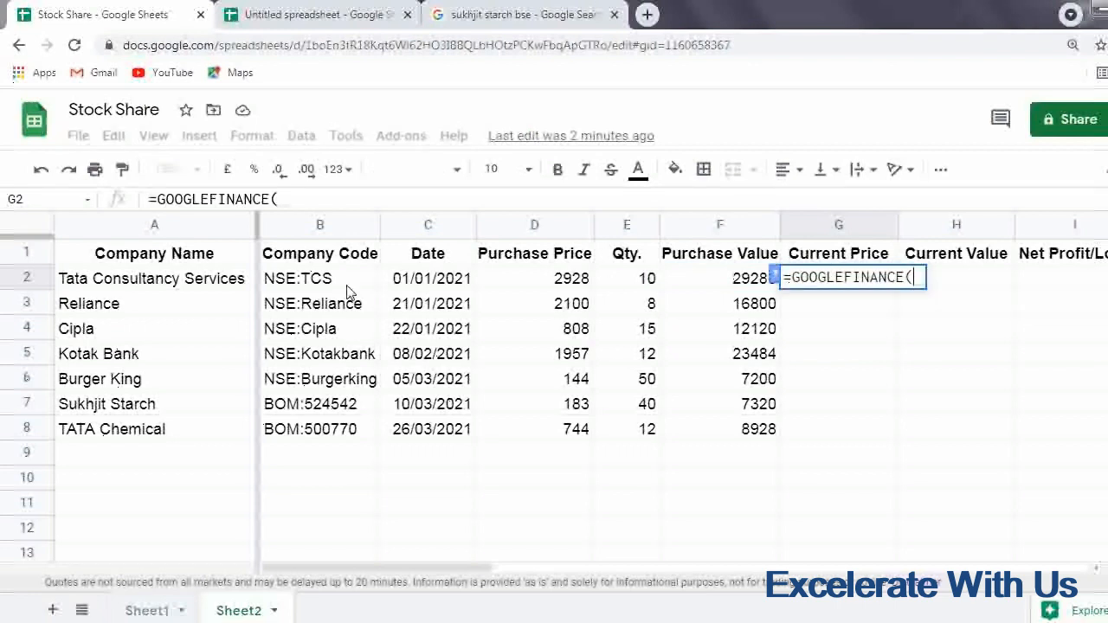
pyautogui.click(318, 285)
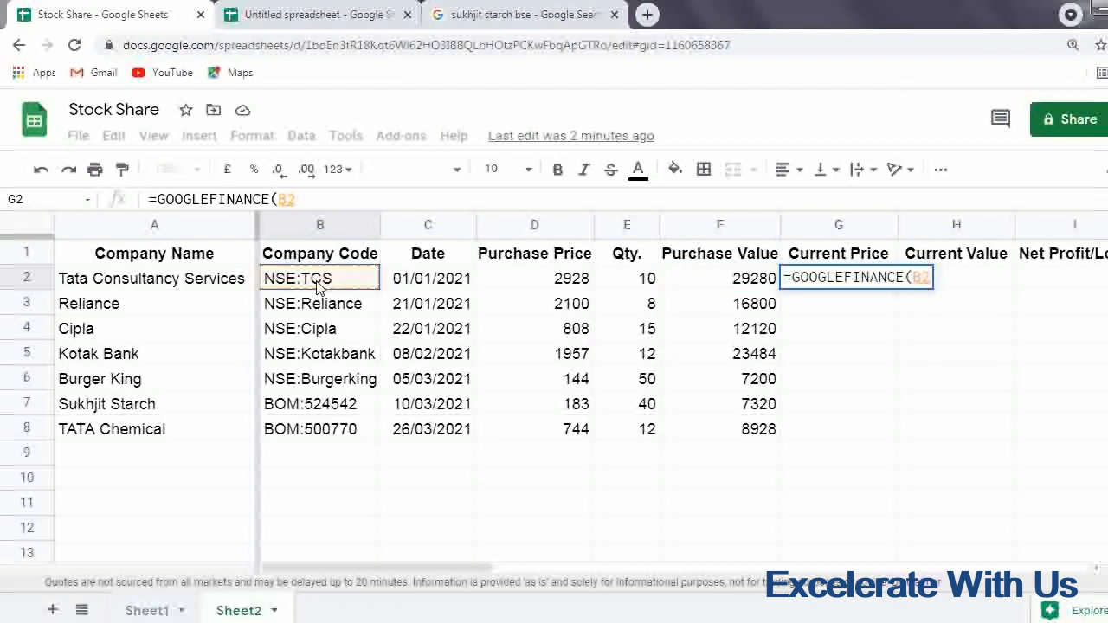
pyautogui.write(',"')
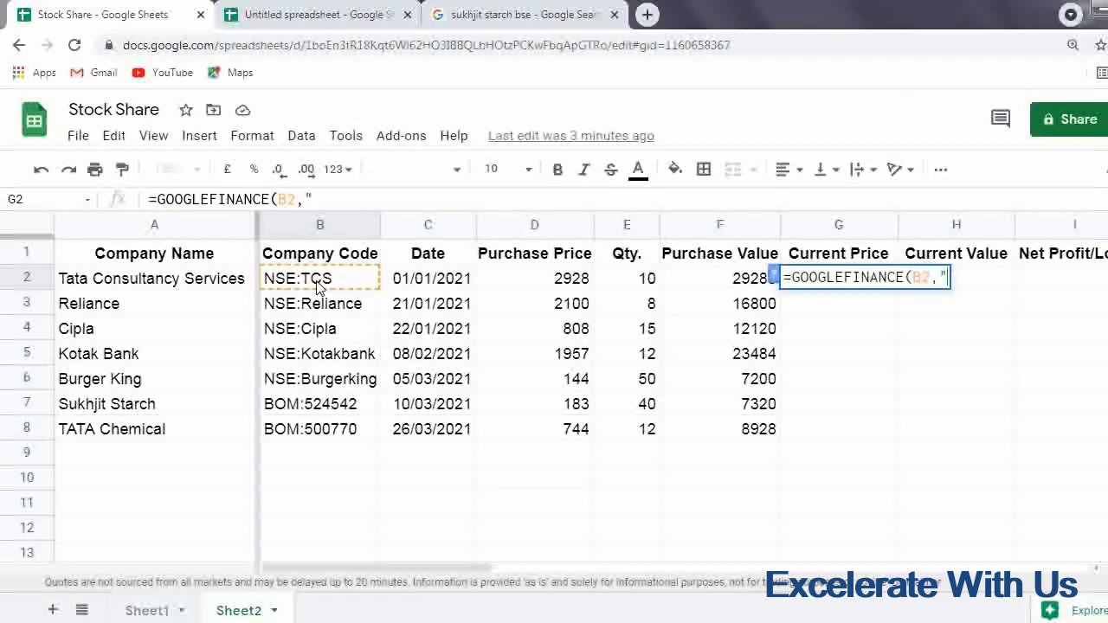
pyautogui.write('price')
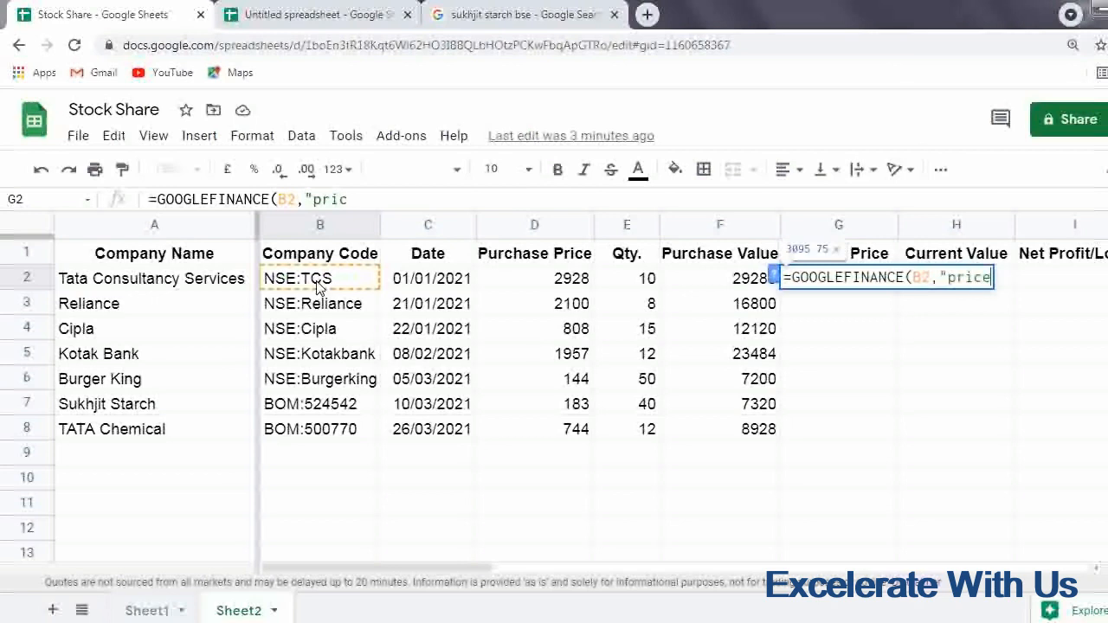
pyautogui.write('")')
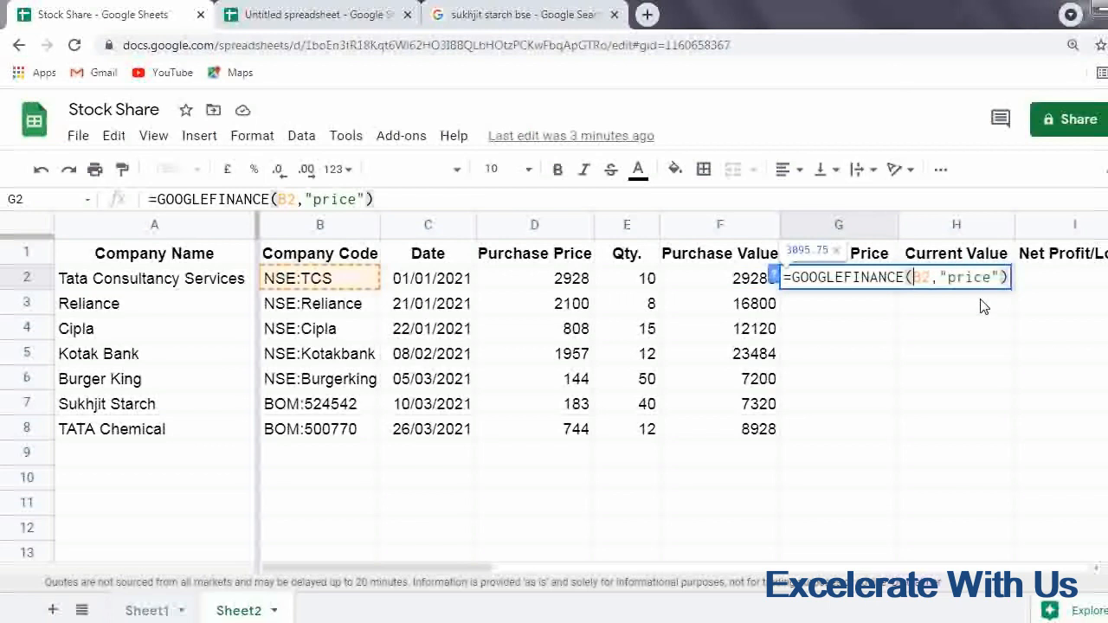
# Lock the G2 ticker reference to column B, making it =GOOGLEFINANCE($B2,"price"), and fill the formula down to G8
pyautogui.write('$')
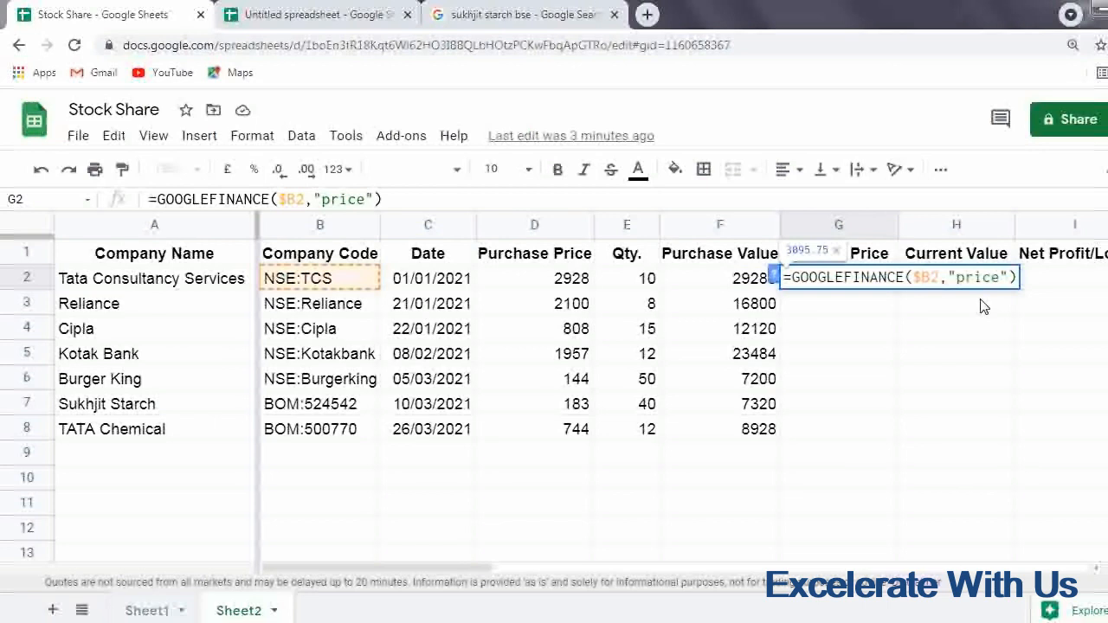
pyautogui.press('Return')
pyautogui.press('Up')
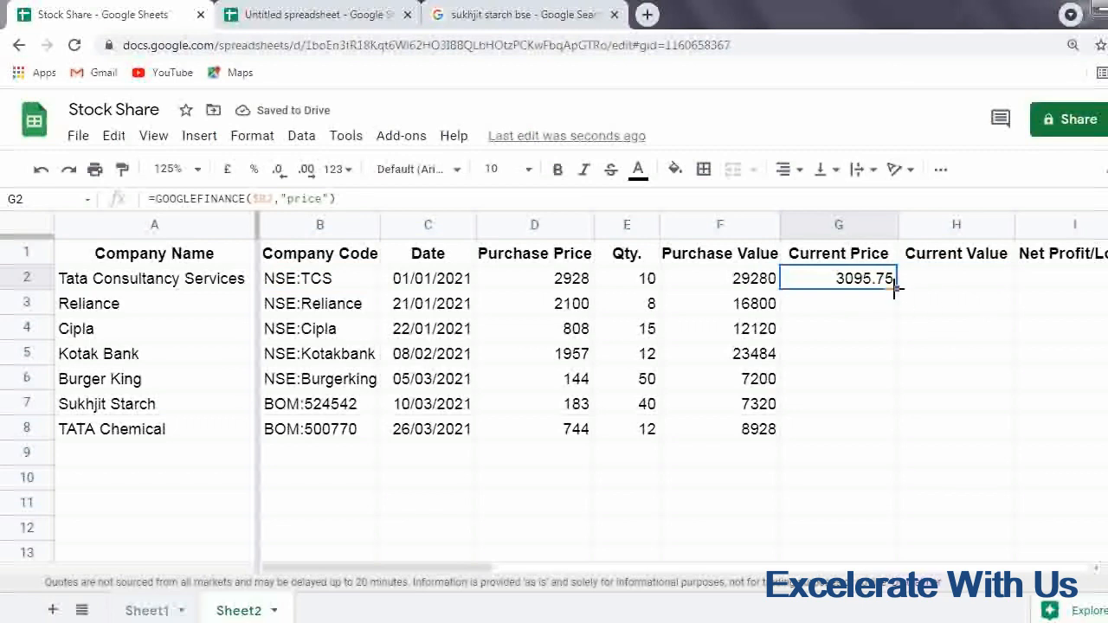
pyautogui.moveTo(880, 352); pyautogui.dragTo(883, 437)
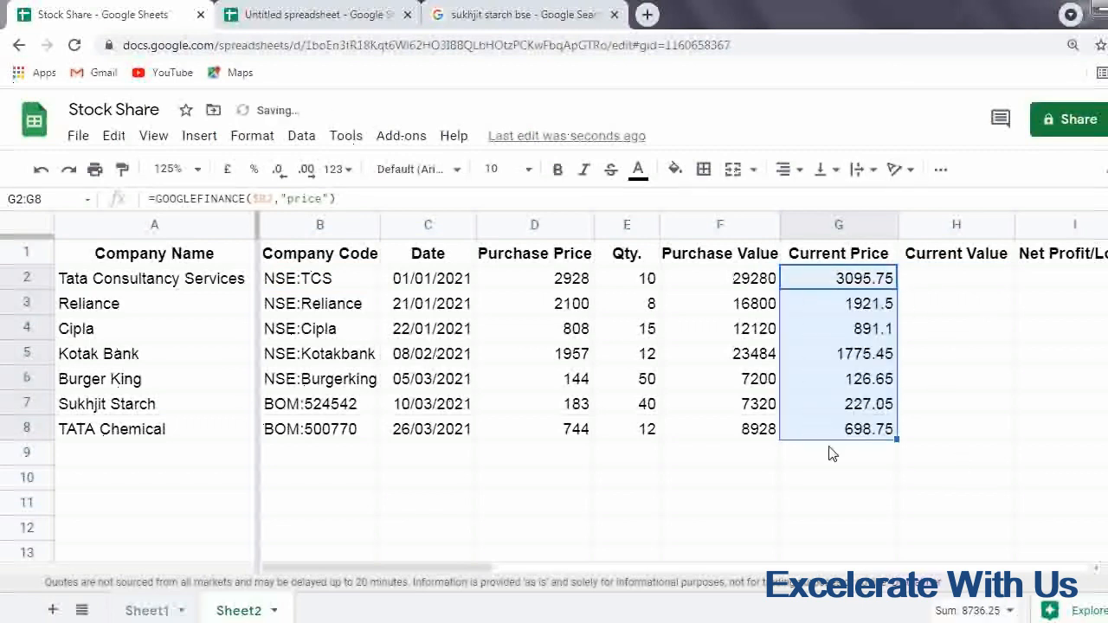
# Calculate the Current Value in H2 with =G2*E2 and accept the suggested autofill for H3:H8
pyautogui.click(958, 278)
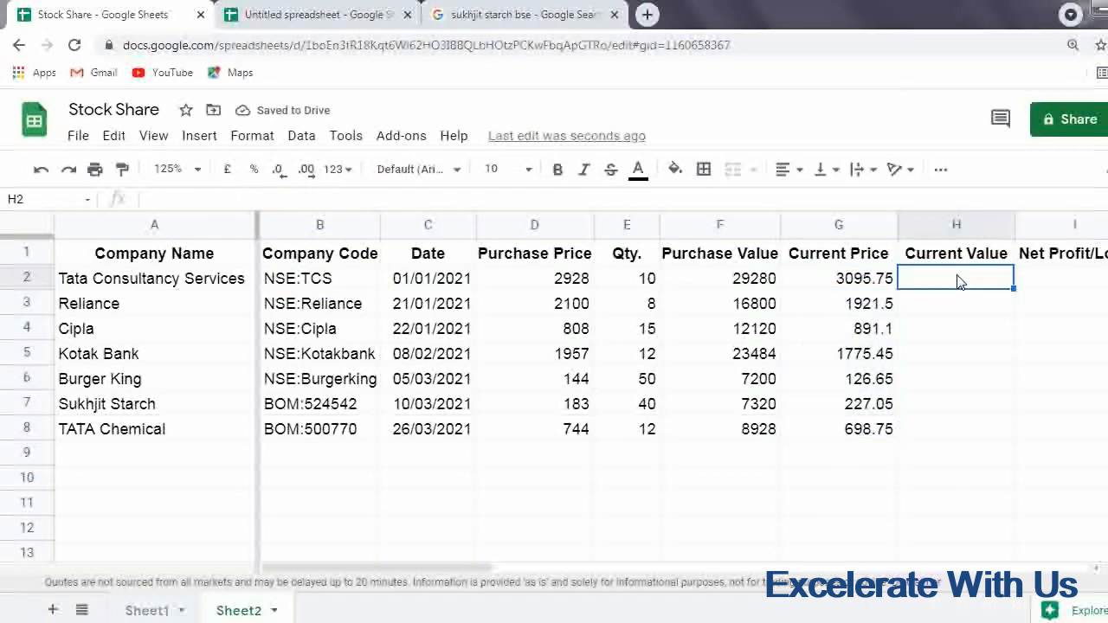
pyautogui.write('=')
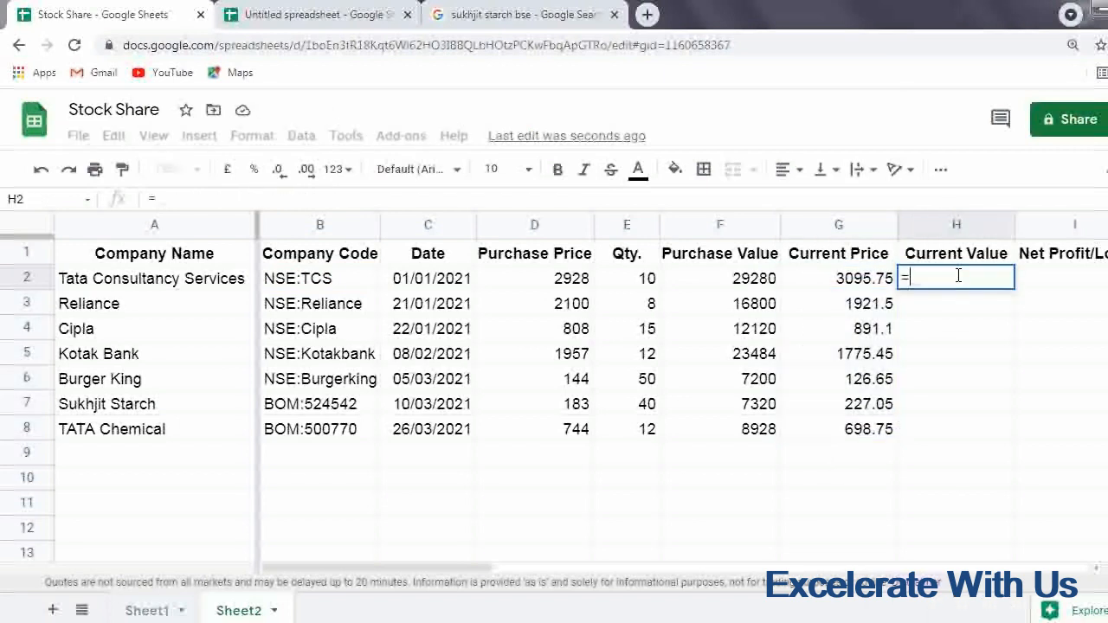
pyautogui.click(848, 278)
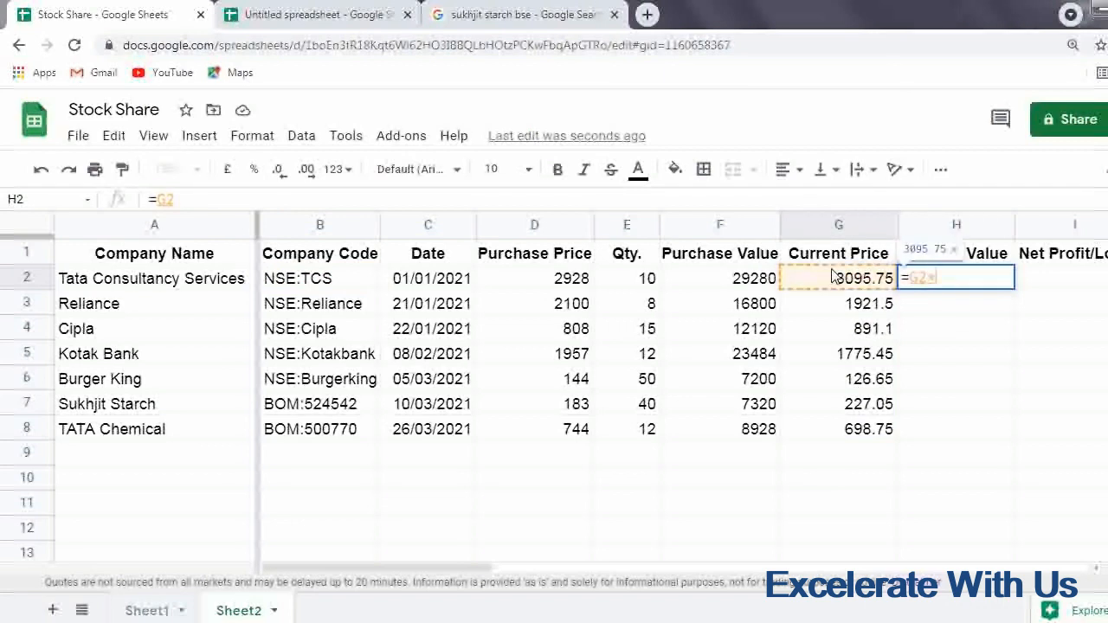
pyautogui.write('*')
pyautogui.click(613, 281)
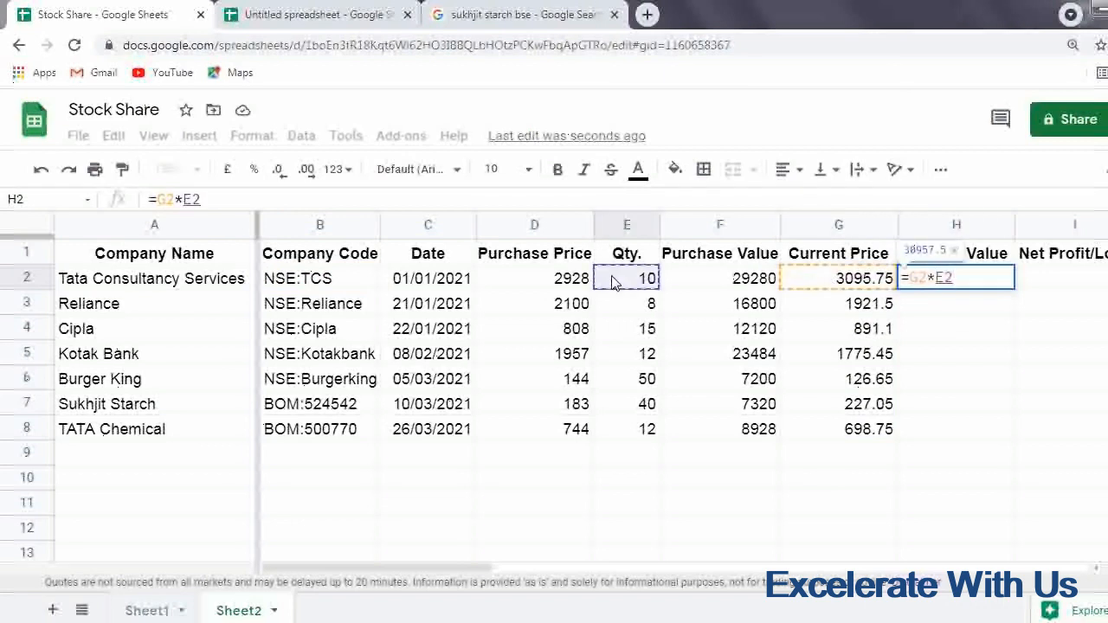
pyautogui.press('Return')
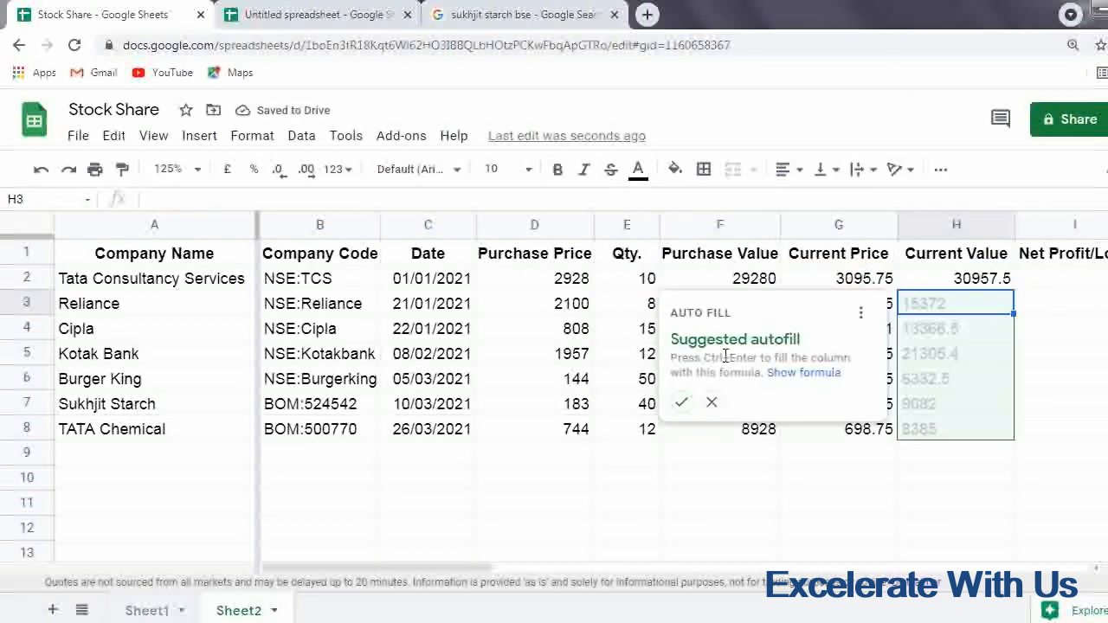
pyautogui.click(680, 405)
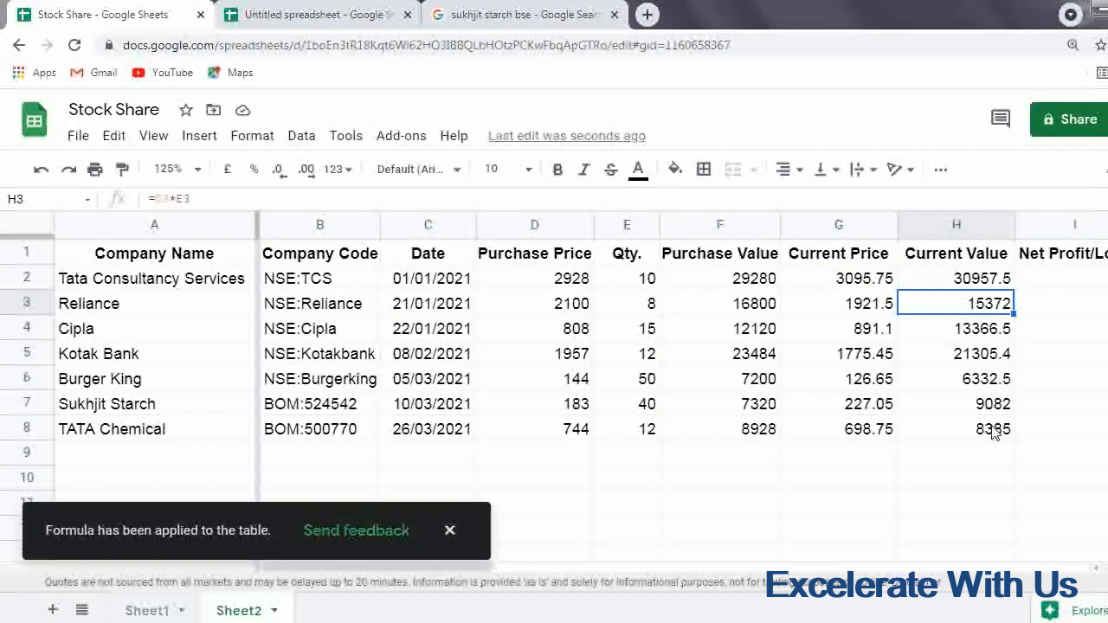
# Calculate Net Profit/Loss in I2 with =H2-F2 and accept the suggested autofill for I3:I8
pyautogui.click(1058, 284)
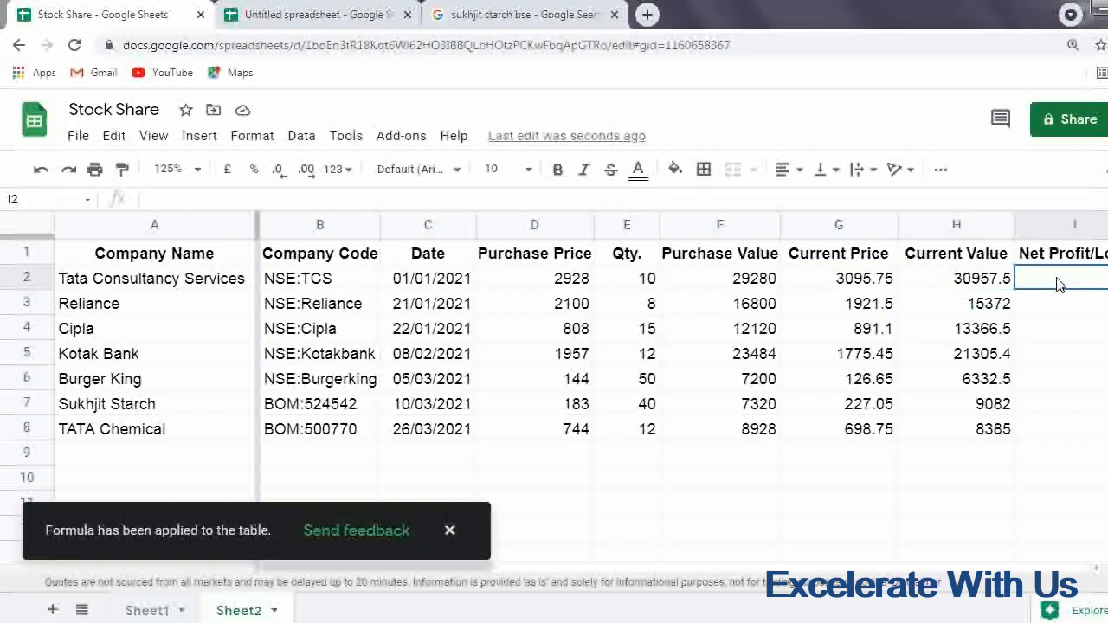
pyautogui.press('Right')
pyautogui.press('Right')
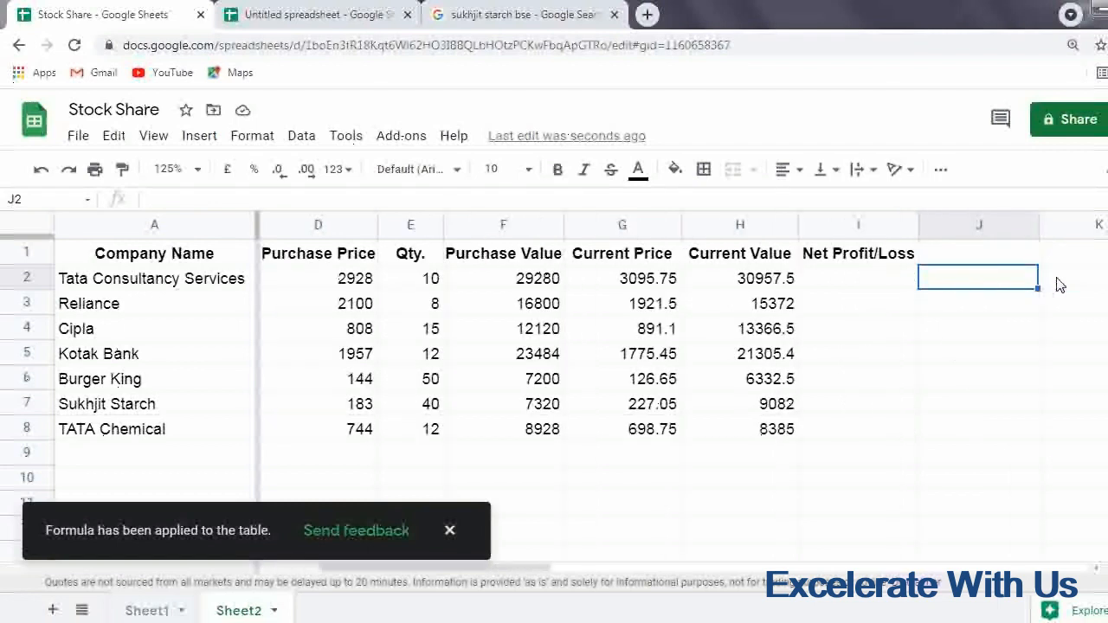
pyautogui.press('Left')
pyautogui.press('Left')
pyautogui.press('Left')
pyautogui.press('Left')
pyautogui.press('Right')
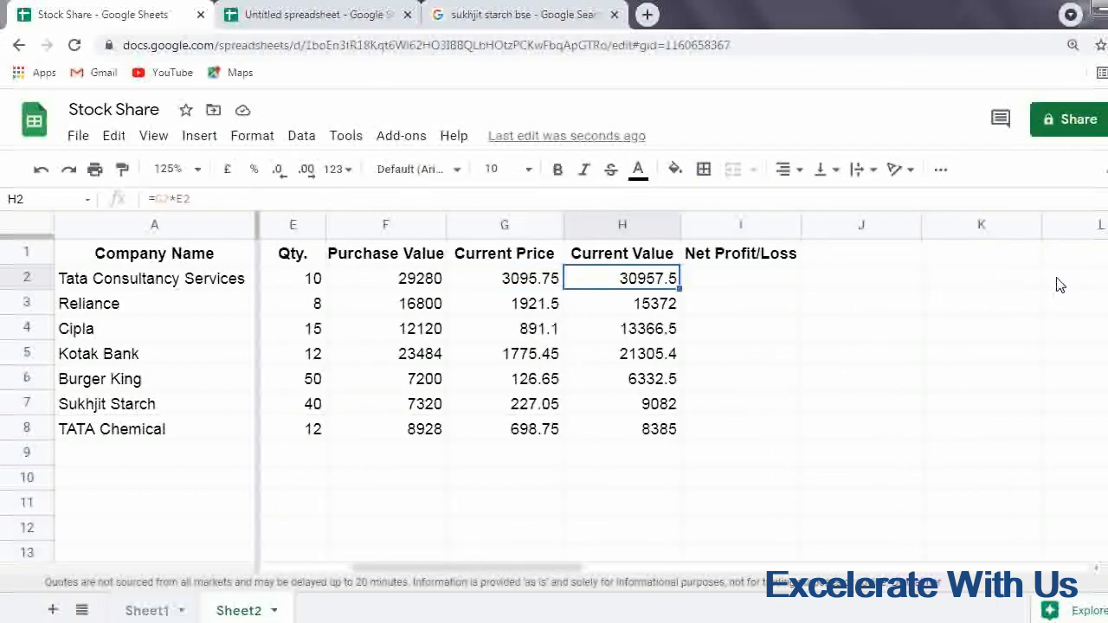
pyautogui.press('Left')
pyautogui.press('Right')
pyautogui.press('Right')
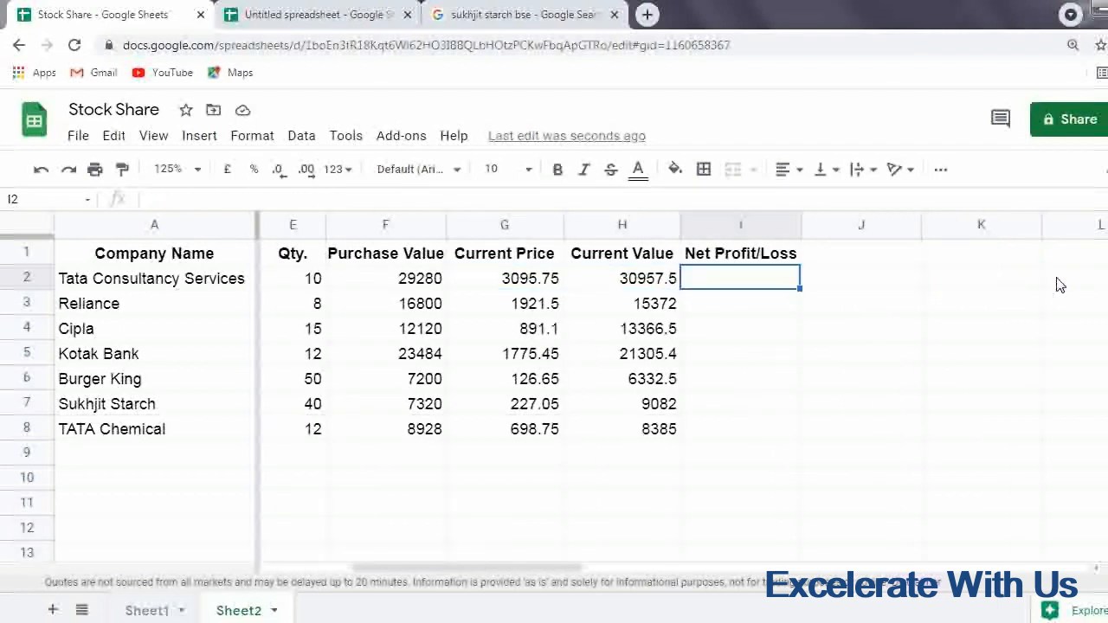
pyautogui.write('=')
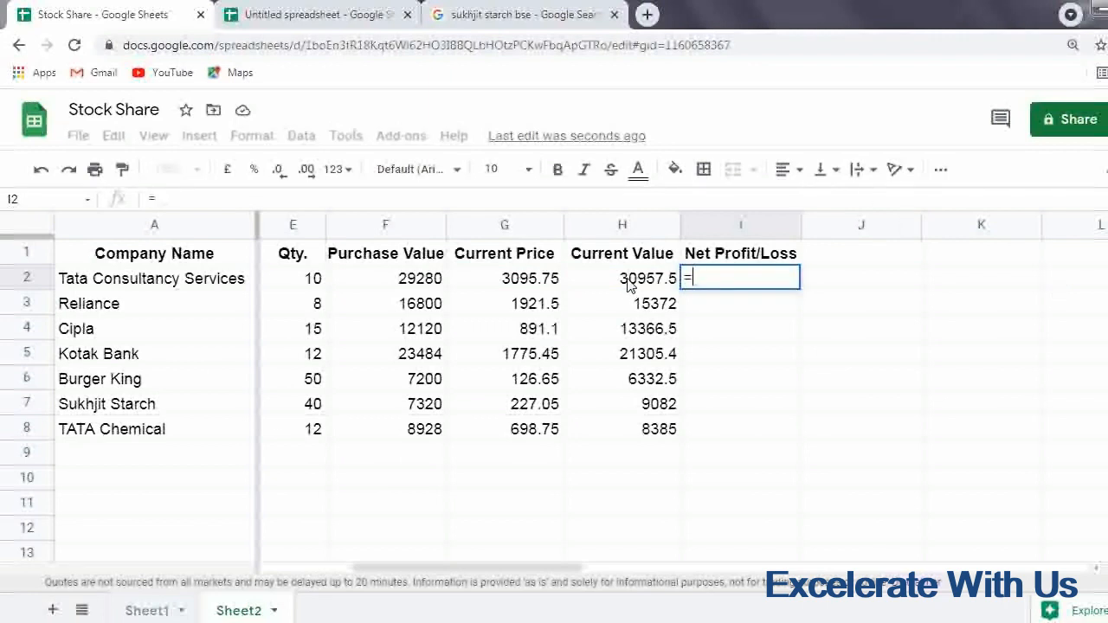
pyautogui.click(629, 286)
pyautogui.write('-')
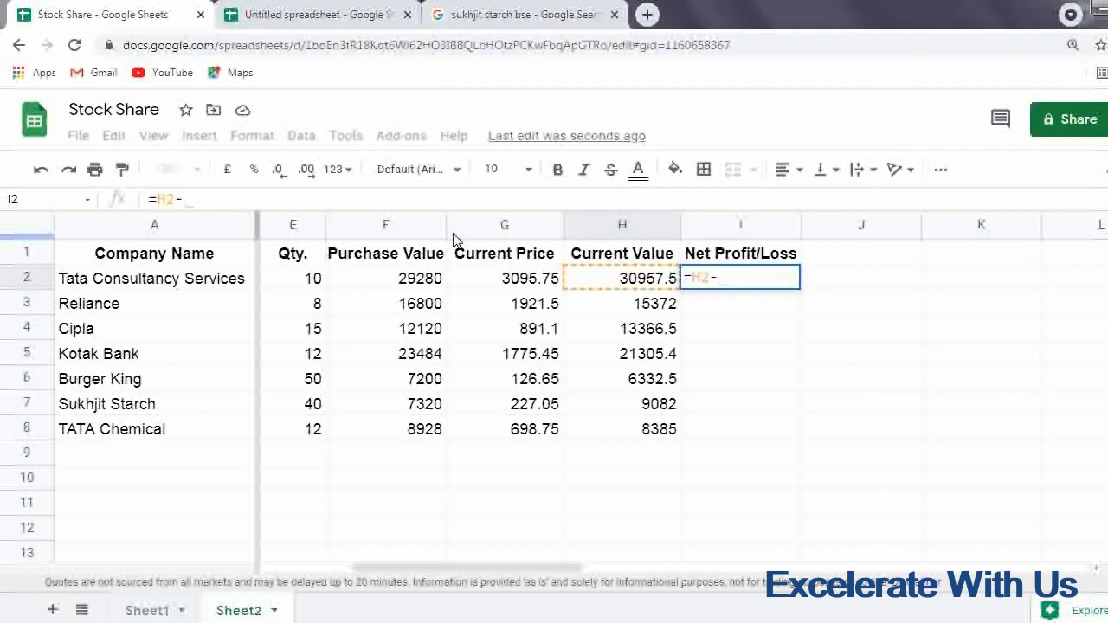
pyautogui.click(378, 287)
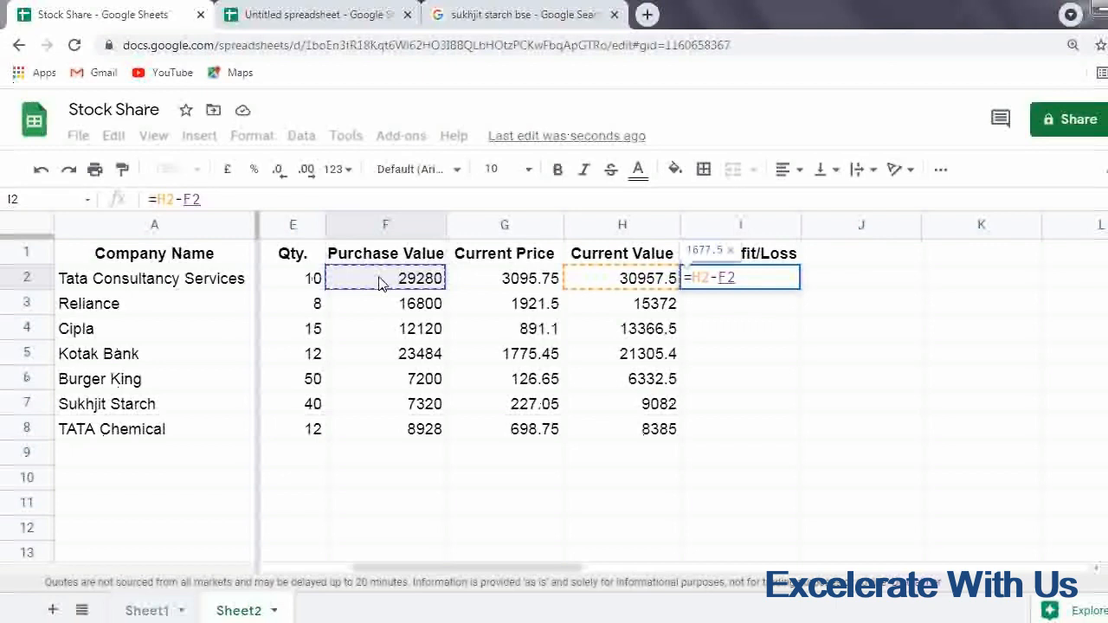
pyautogui.press('Return')
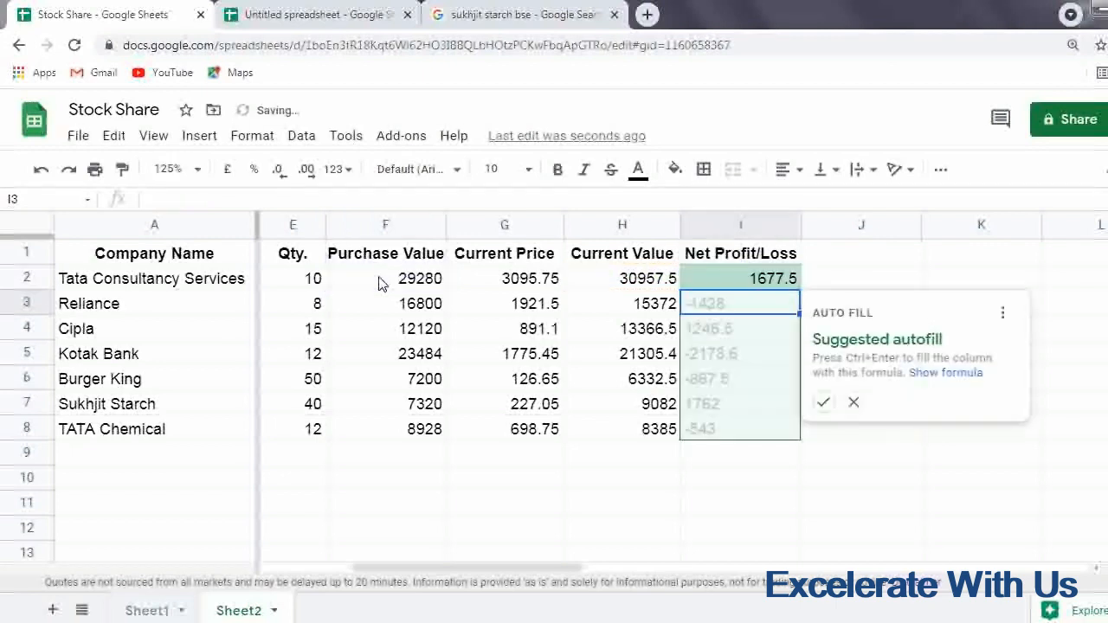
pyautogui.click(822, 404)
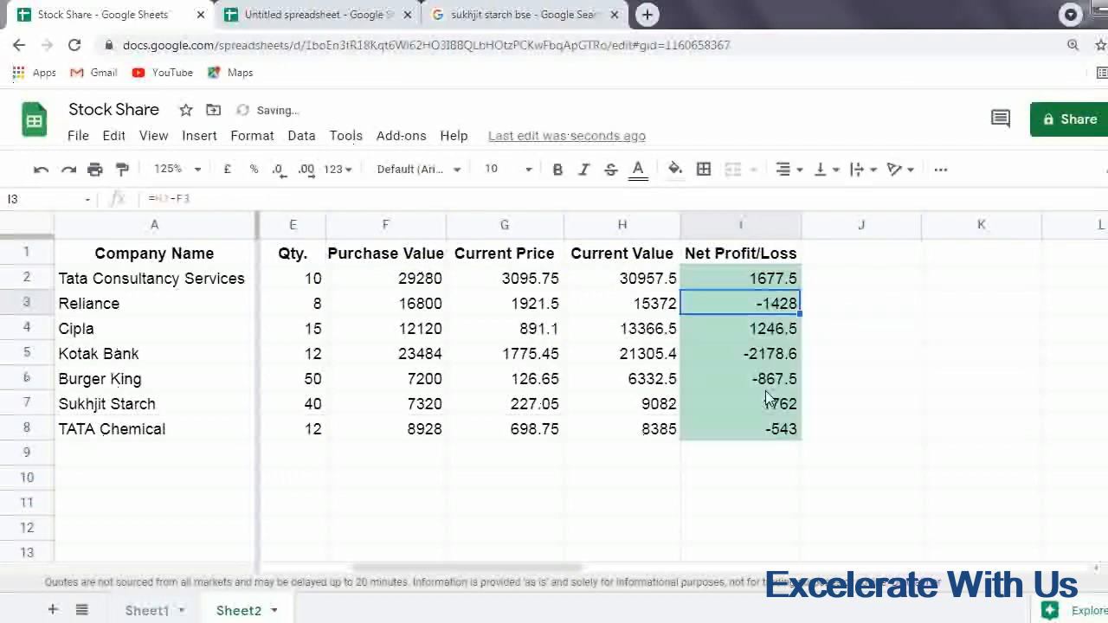
pyautogui.click(807, 358)
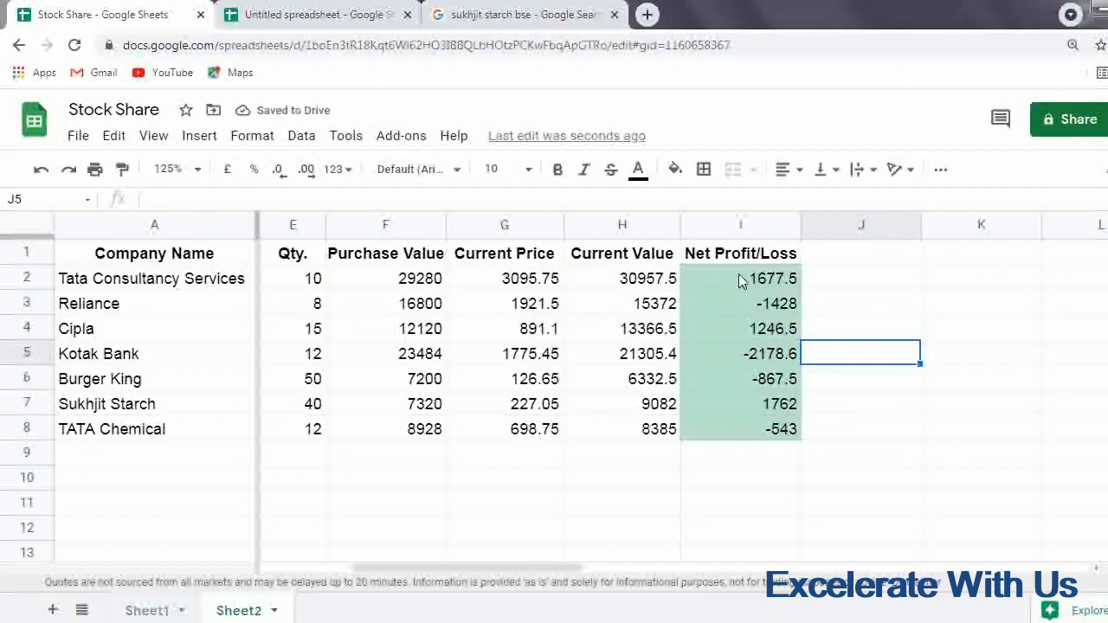
# Create a conditional formatting rule on the Net Profit/Loss cells I2:I8 for values greater than 0
pyautogui.moveTo(736, 275); pyautogui.dragTo(715, 427)
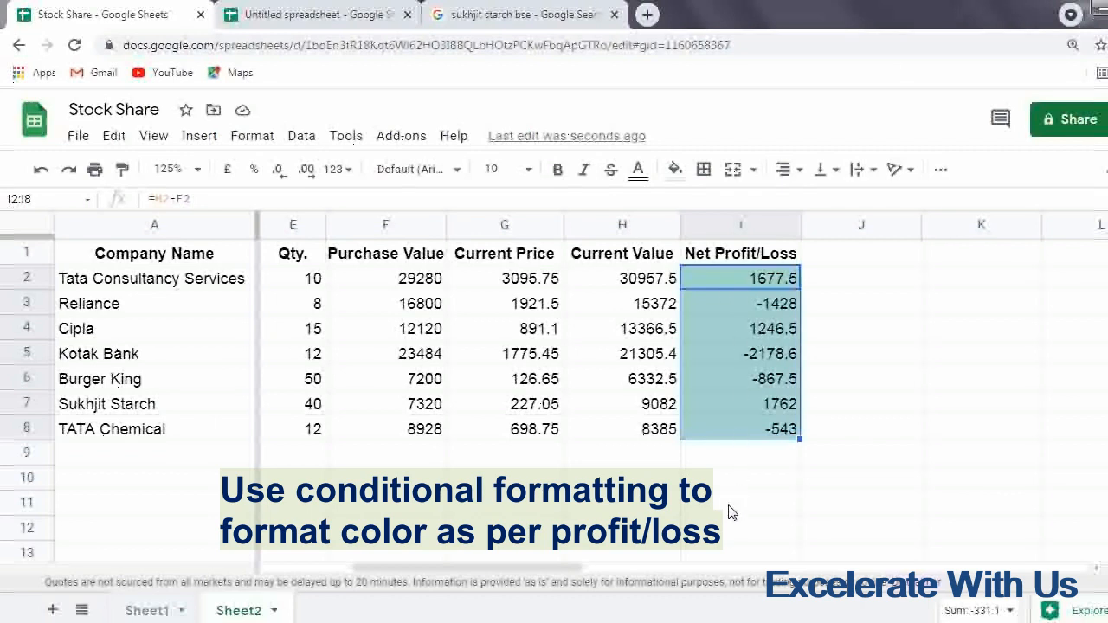
pyautogui.click(263, 138)
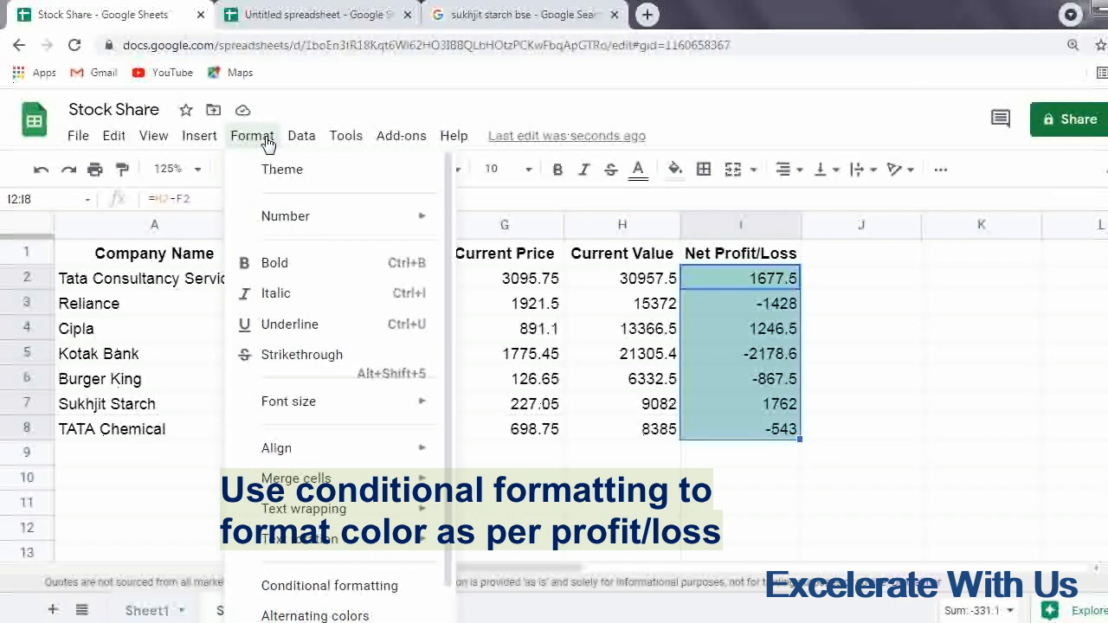
pyautogui.click(326, 596)
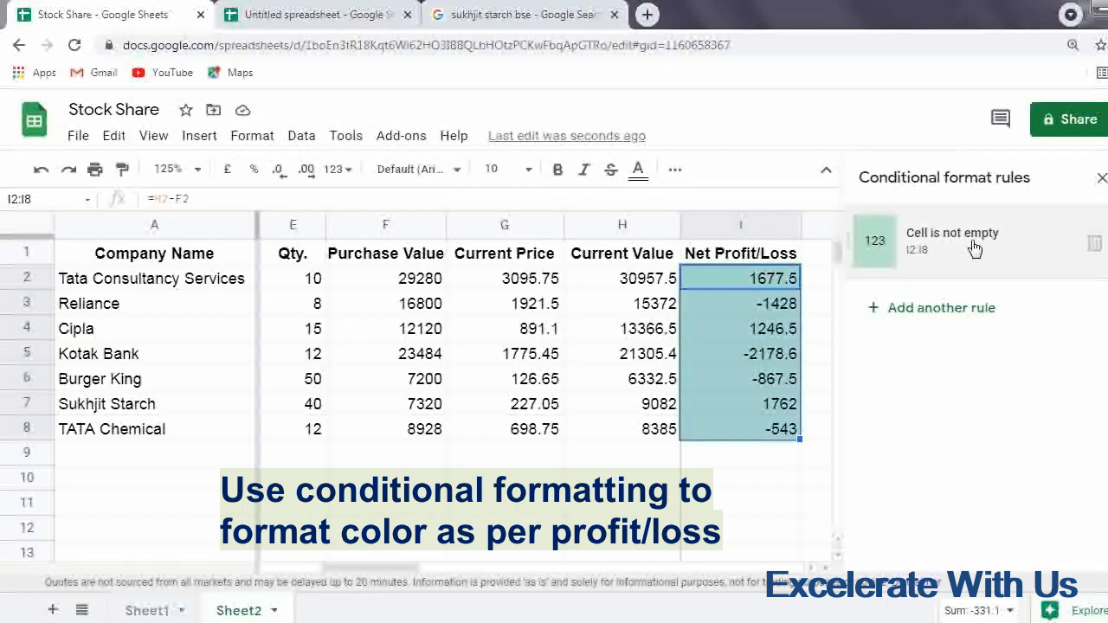
pyautogui.click(1081, 246)
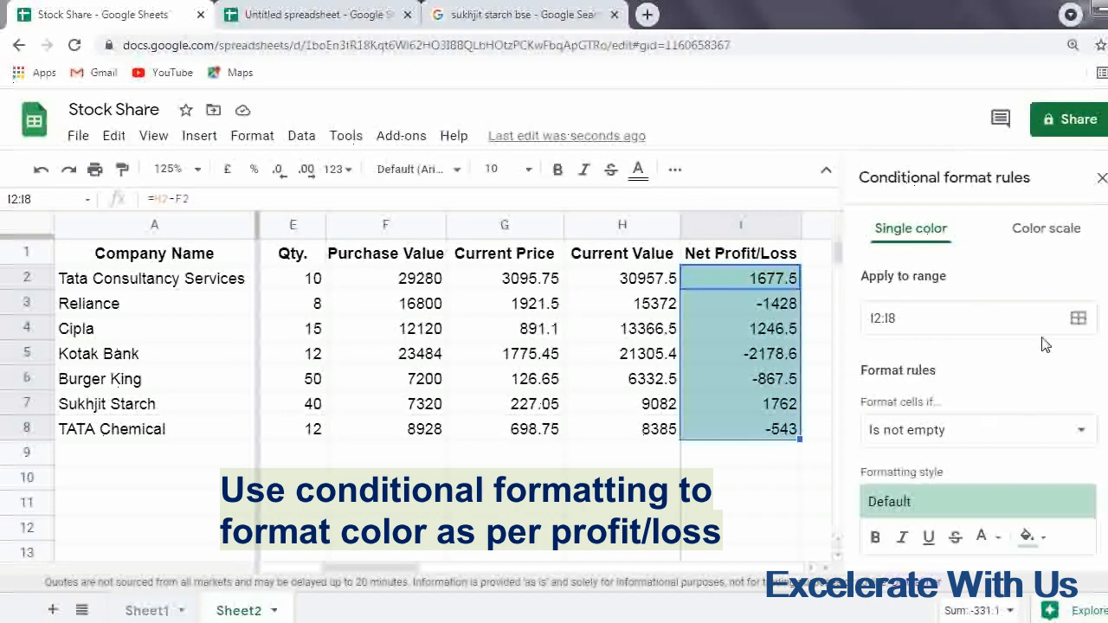
pyautogui.click(1011, 437)
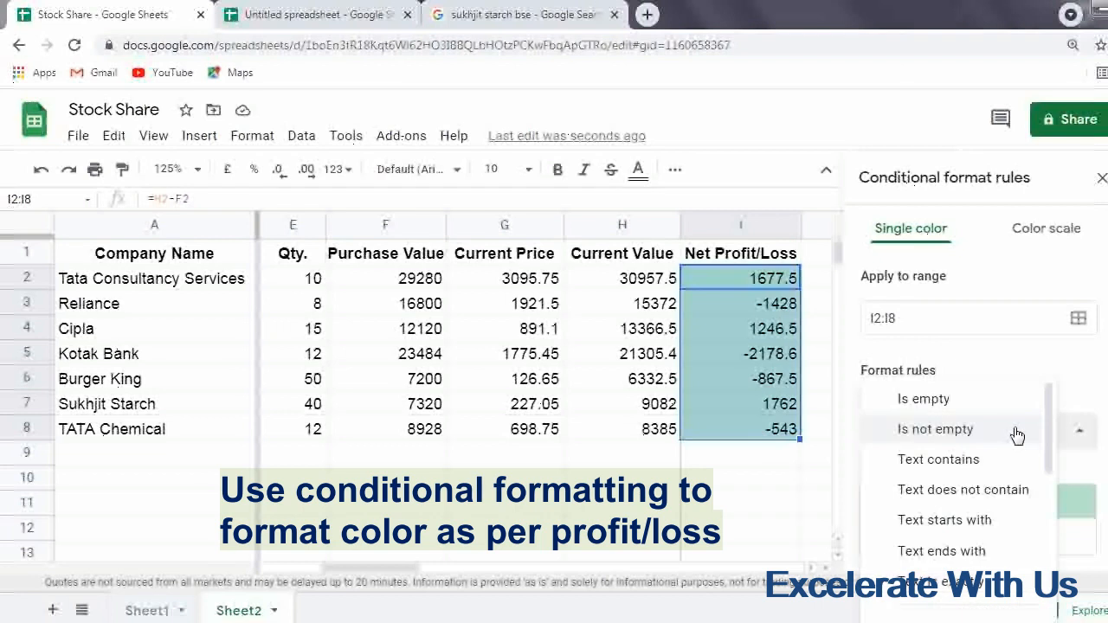
pyautogui.scroll(-4, 1010, 484)
pyautogui.scroll(-3, 1006, 506)
pyautogui.scroll(2, 986, 485)
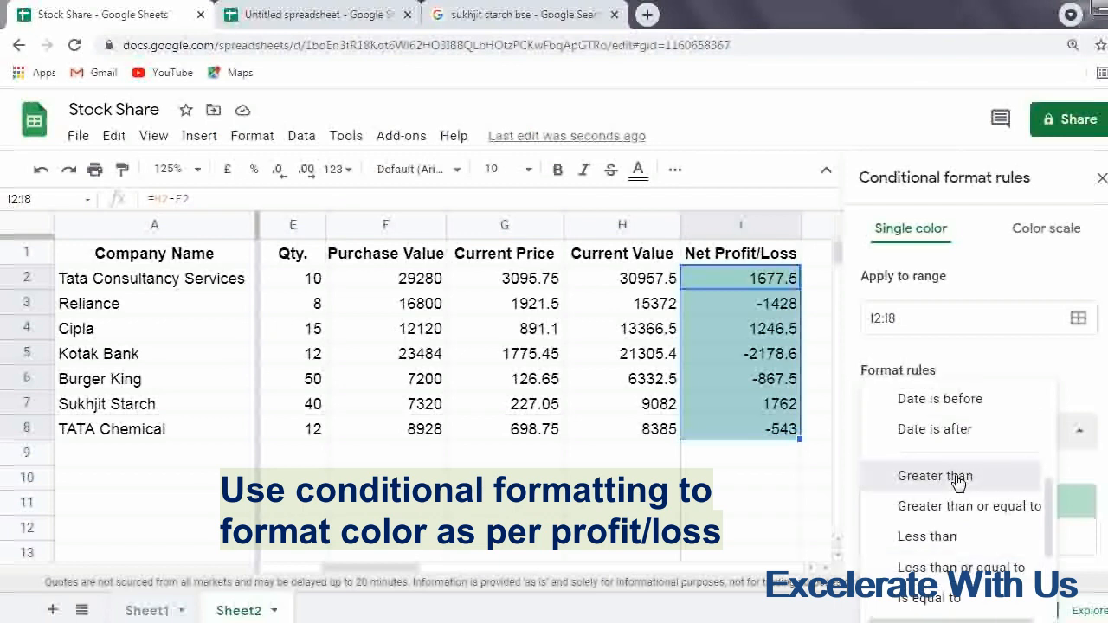
pyautogui.click(958, 478)
pyautogui.click(951, 472)
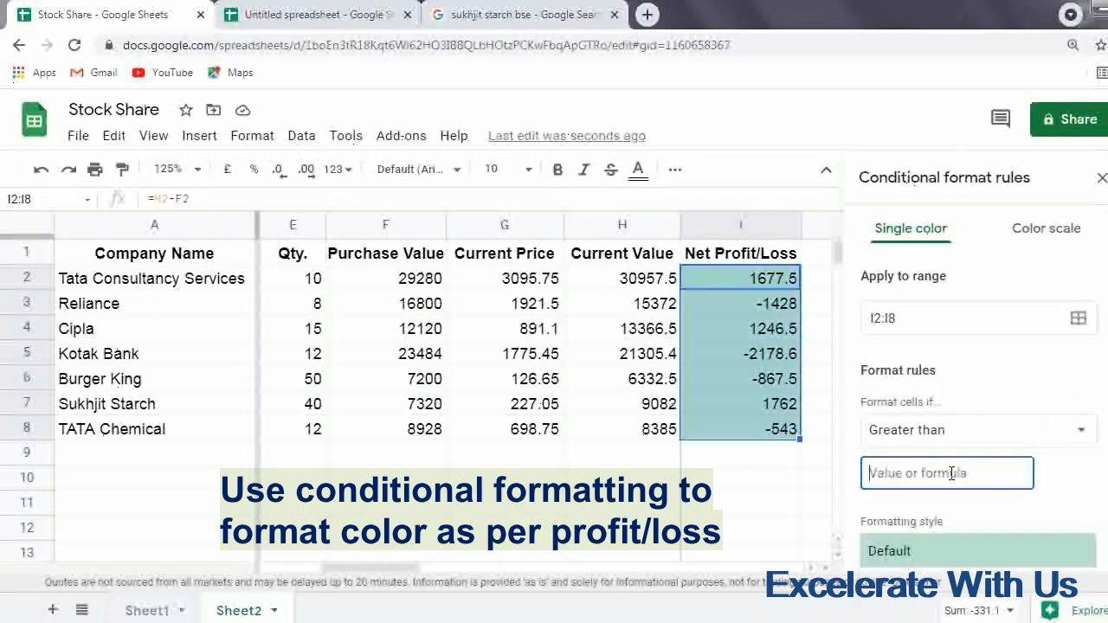
pyautogui.write('0')
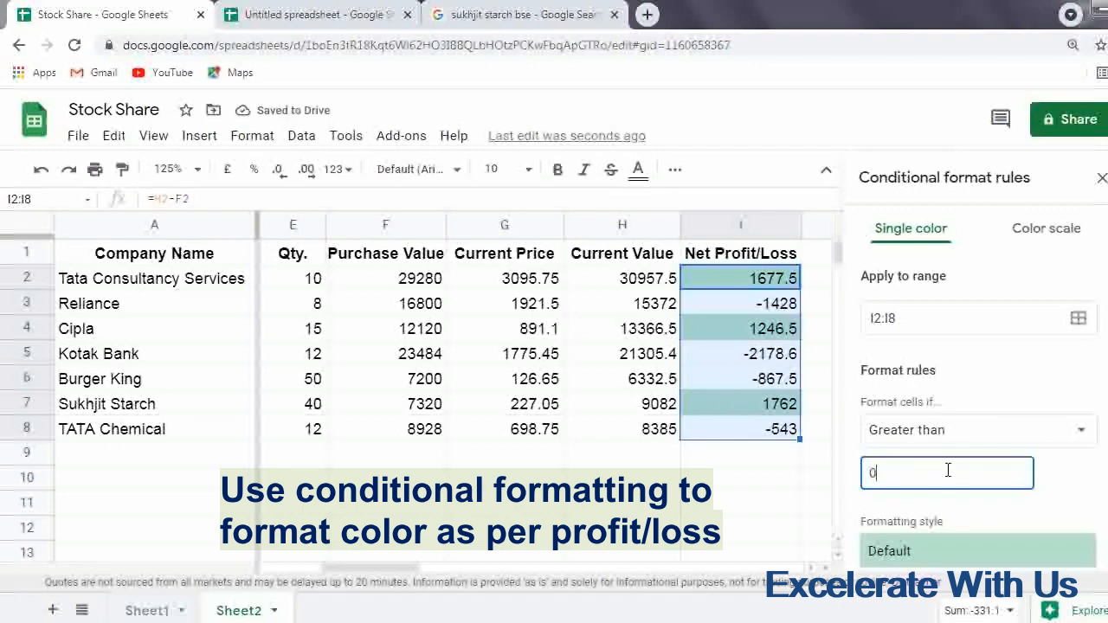
# Give the greater-than-0 rule a bright green fill colour and save it
pyautogui.click(1058, 484)
pyautogui.scroll(-1, 1059, 487)
pyautogui.scroll(-1, 1059, 490)
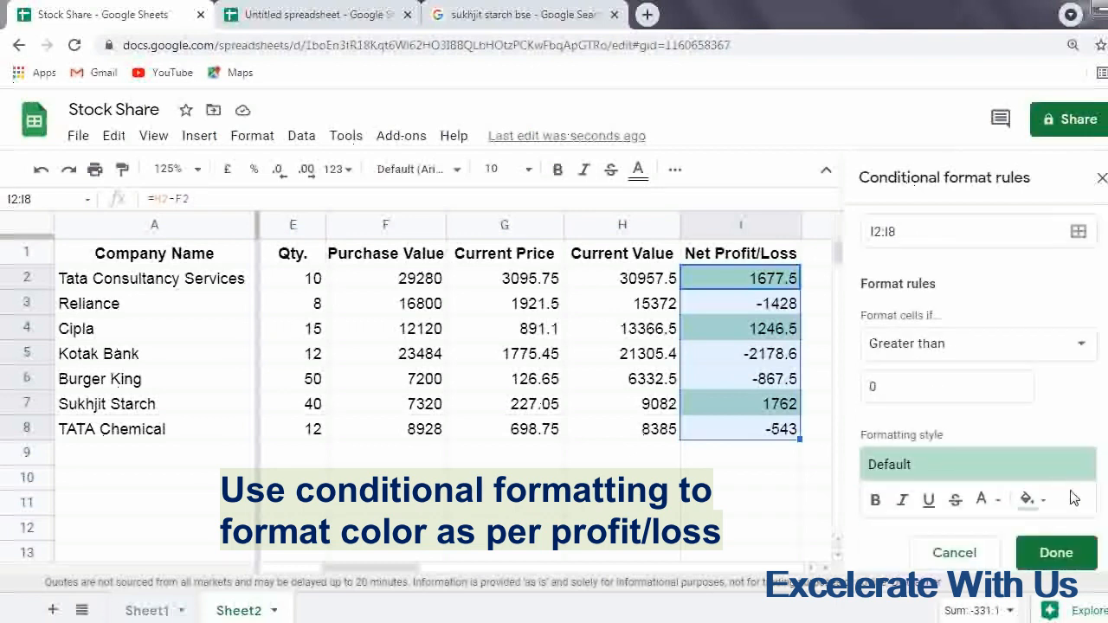
pyautogui.click(1027, 499)
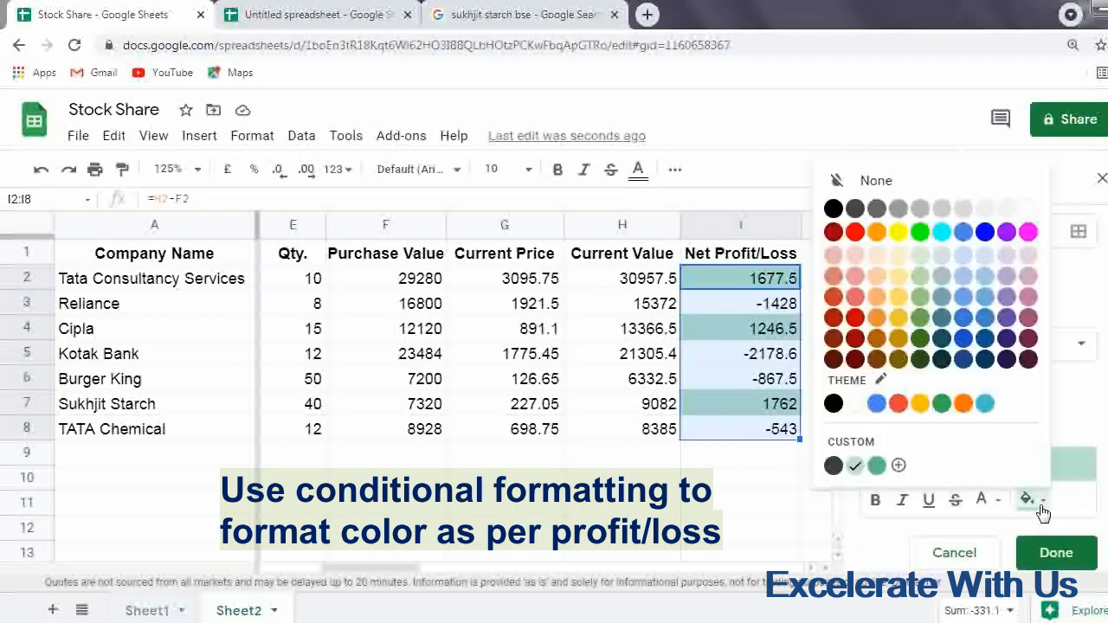
pyautogui.click(919, 231)
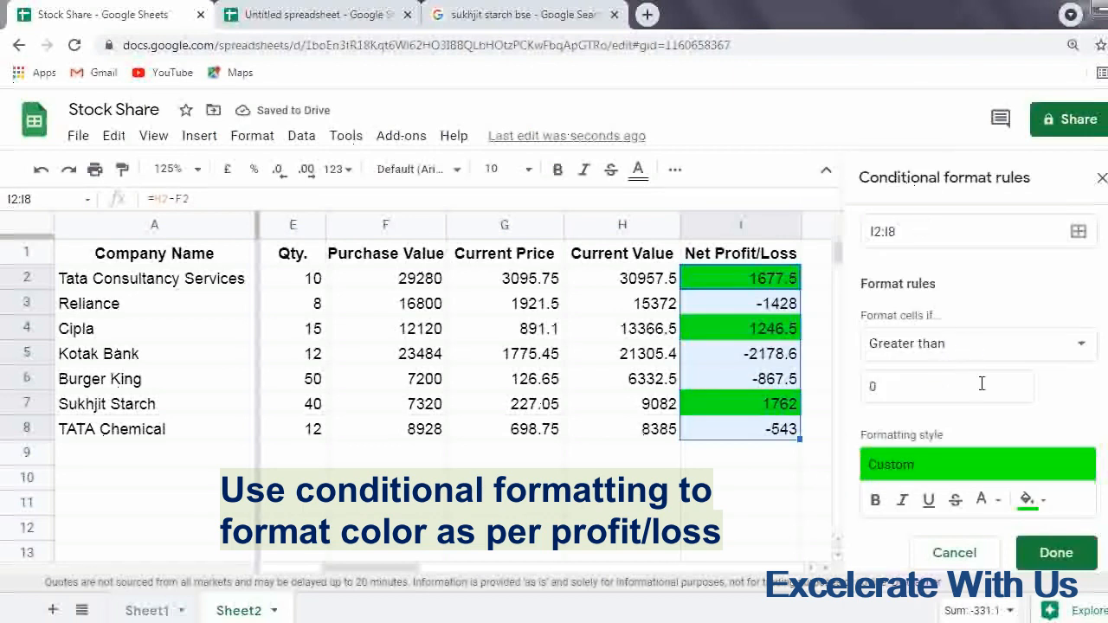
pyautogui.click(1051, 553)
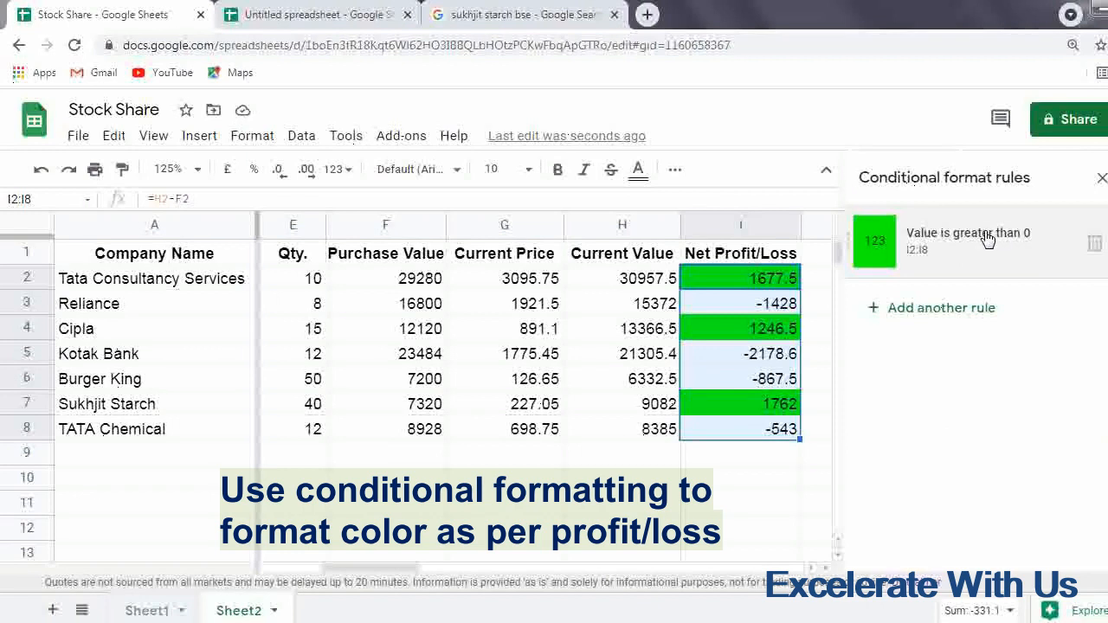
# Add a second conditional formatting rule on I2:I8 for values less than 0
pyautogui.click(907, 319)
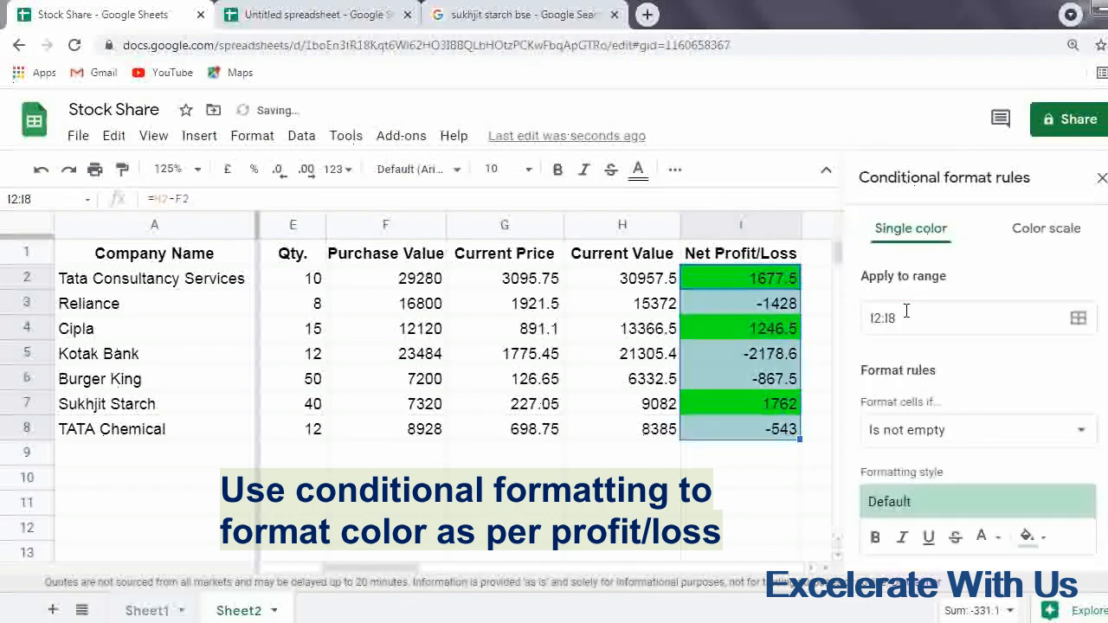
pyautogui.click(952, 432)
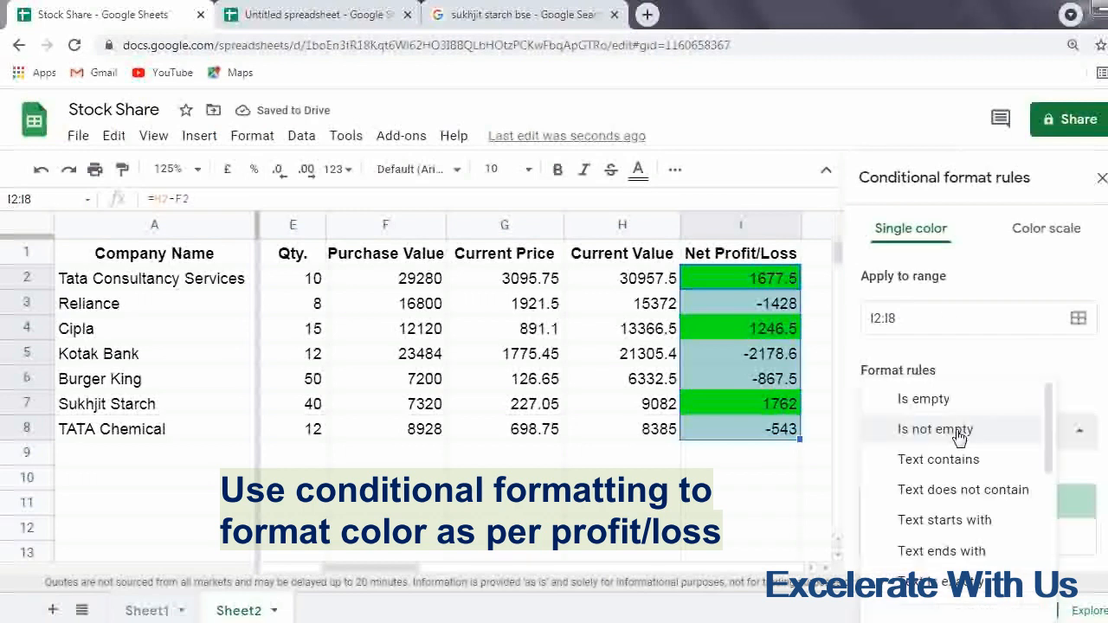
pyautogui.scroll(-5, 974, 520)
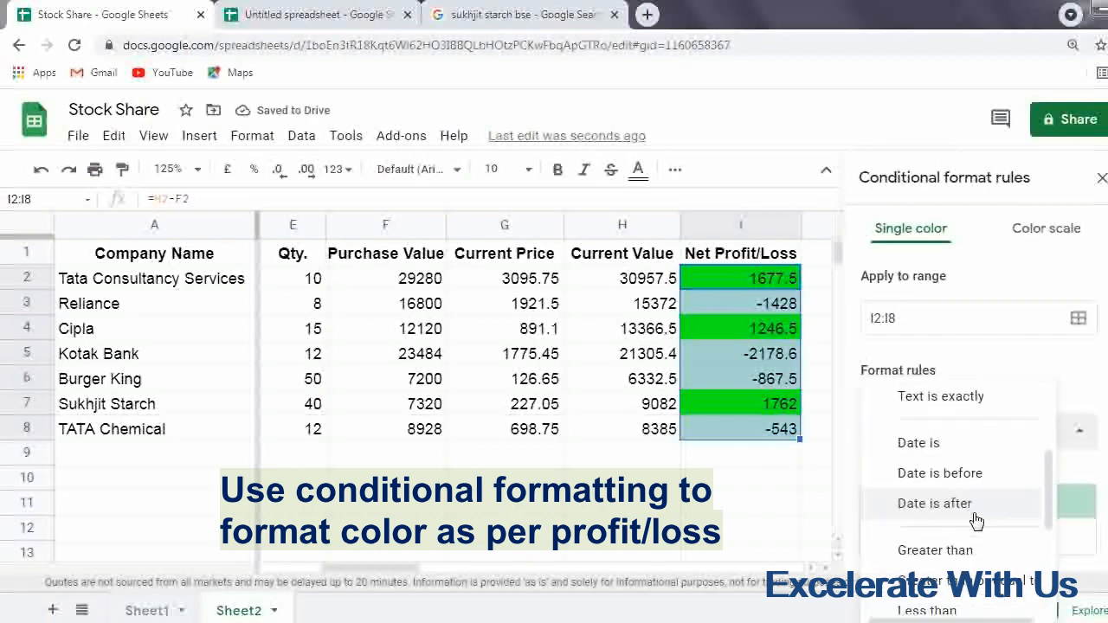
pyautogui.click(923, 450)
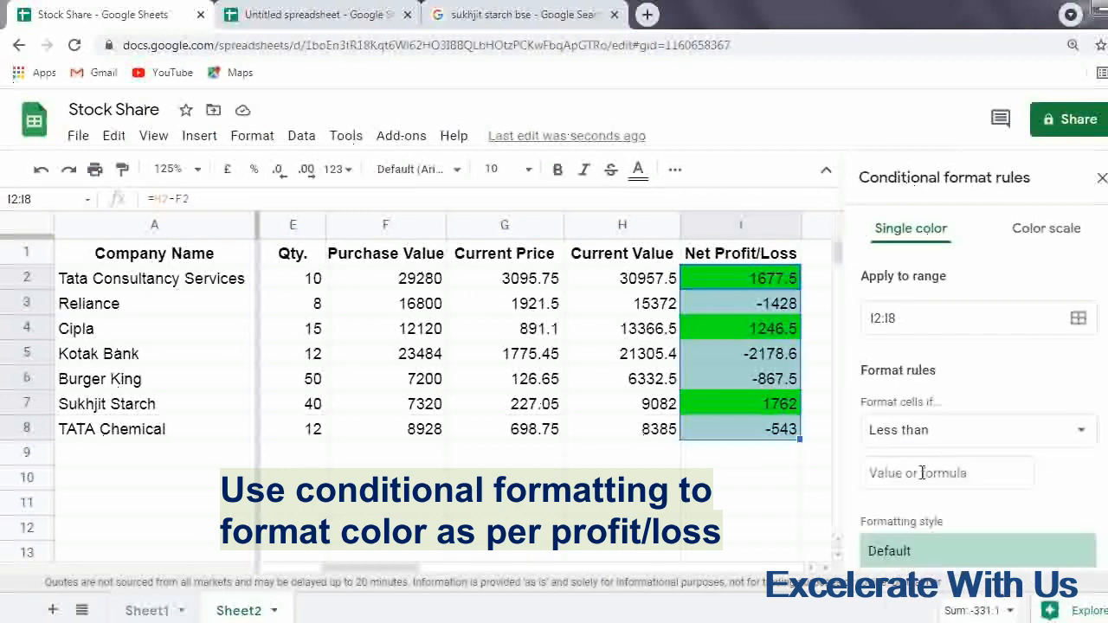
pyautogui.click(923, 475)
pyautogui.write('0')
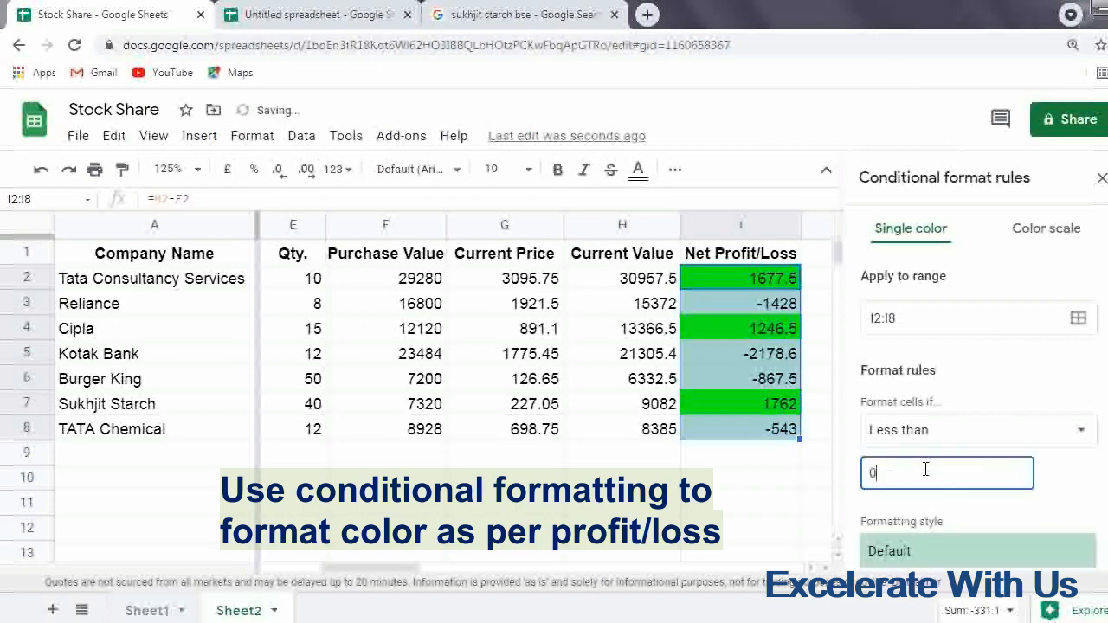
# Give the less-than-0 rule a red fill colour, save it and close the conditional format rules
pyautogui.click(1068, 490)
pyautogui.scroll(-2, 1071, 491)
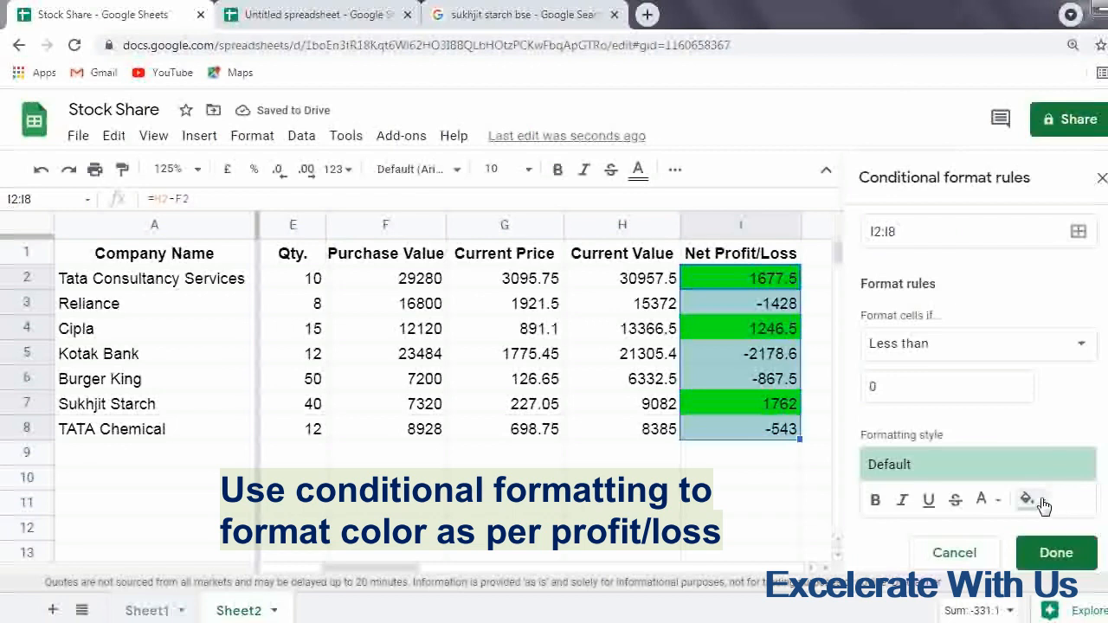
pyautogui.click(1039, 501)
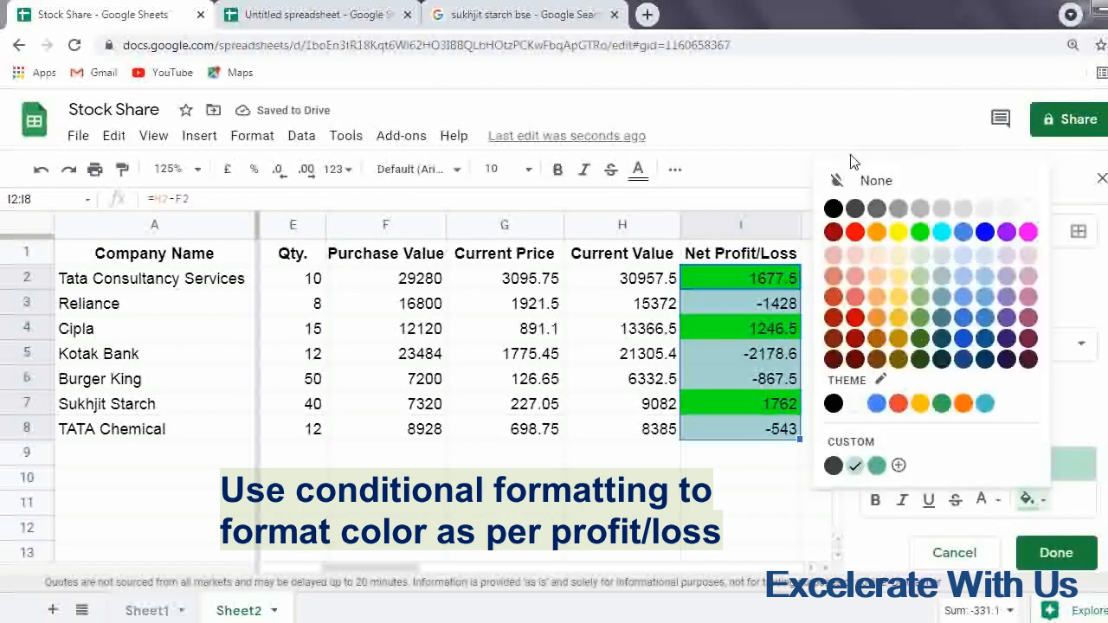
pyautogui.click(855, 232)
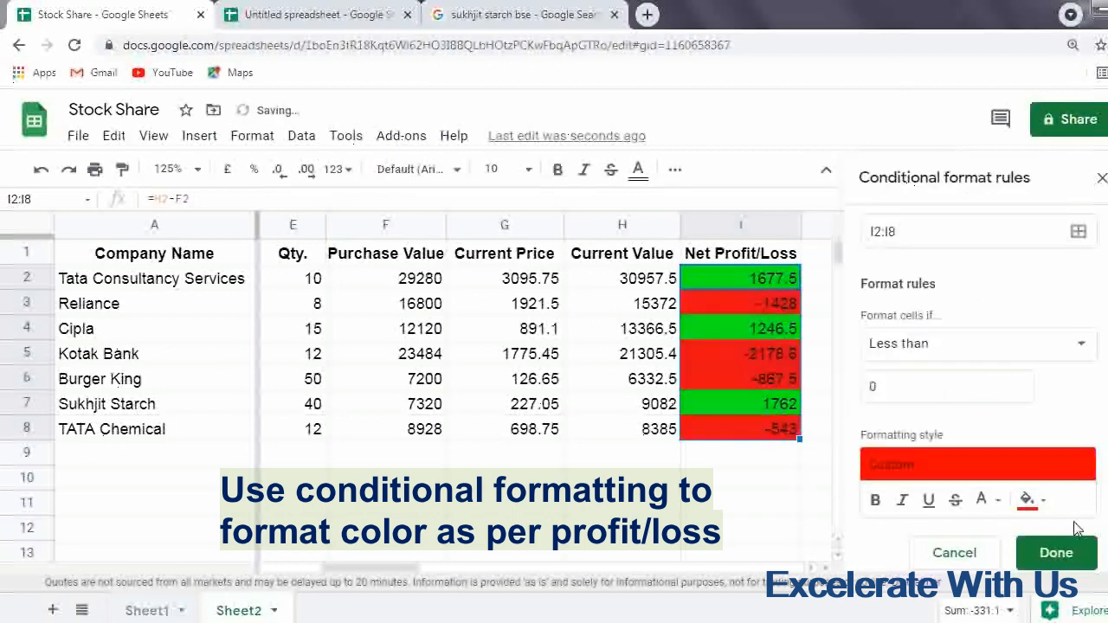
pyautogui.click(1055, 552)
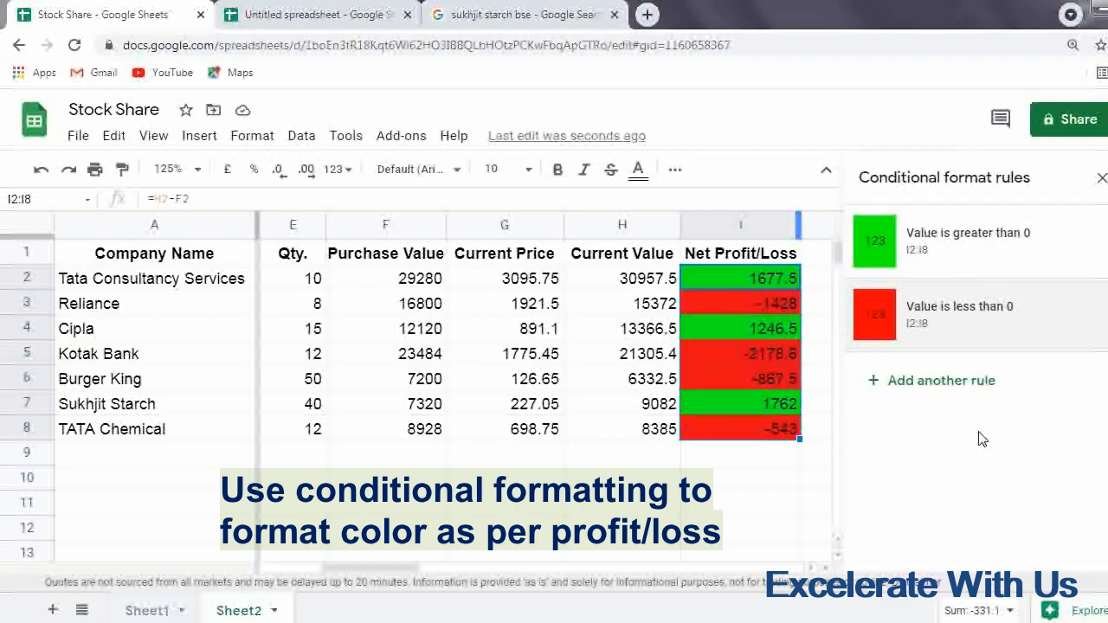
pyautogui.click(1100, 179)
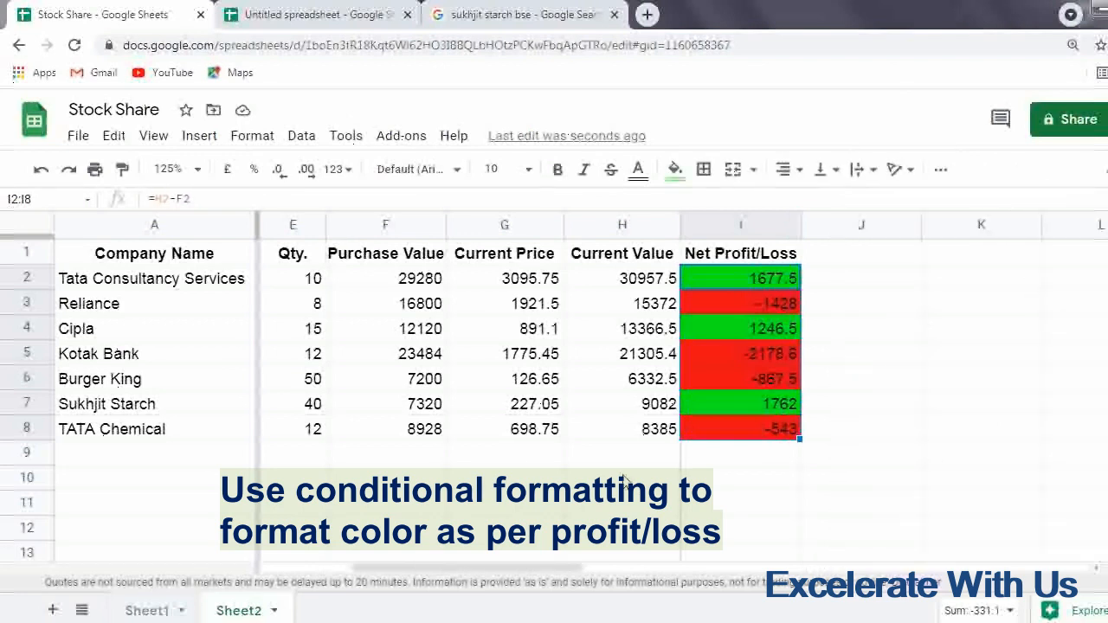
# Examine the Current Value, Current Price and Net Profit/Loss formulas in rows 2 and 3
pyautogui.click(574, 289)
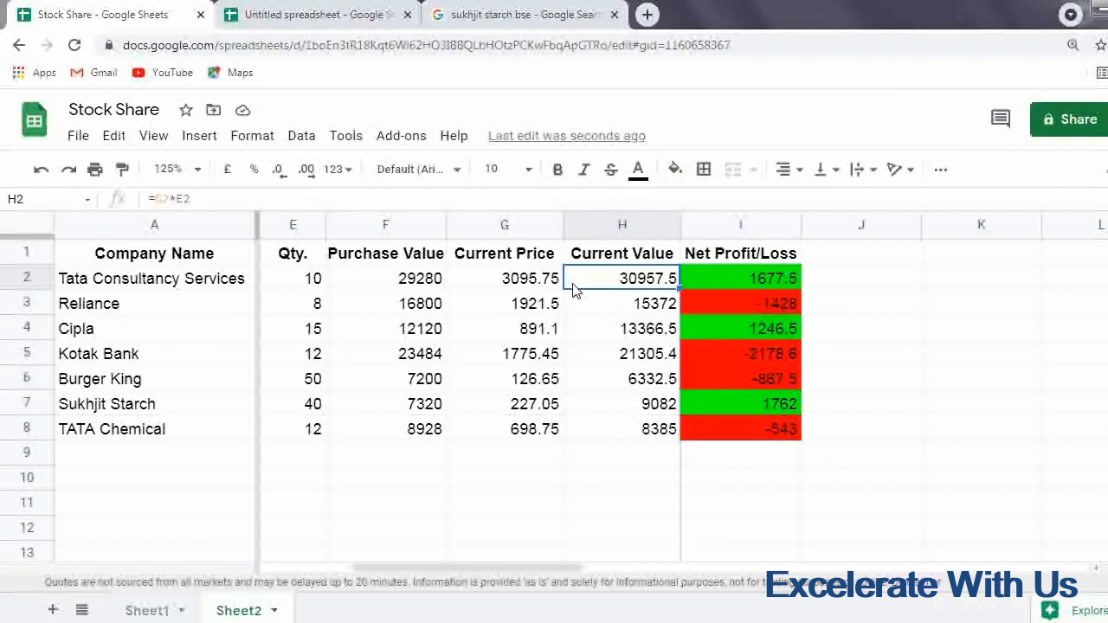
pyautogui.press('Left')
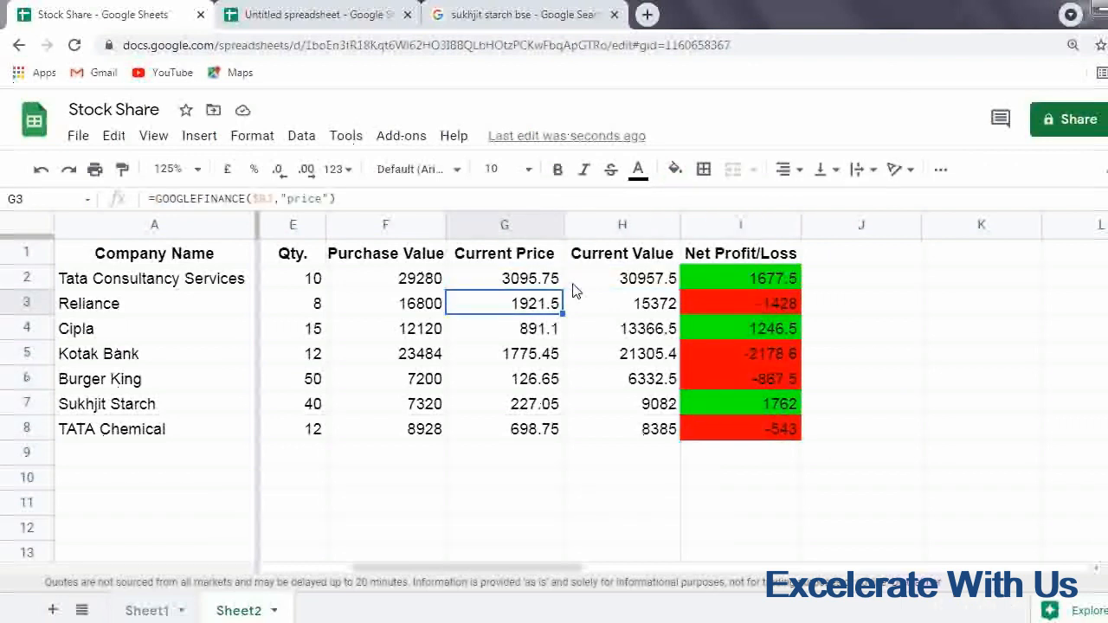
pyautogui.press('Right')
pyautogui.press('Right')
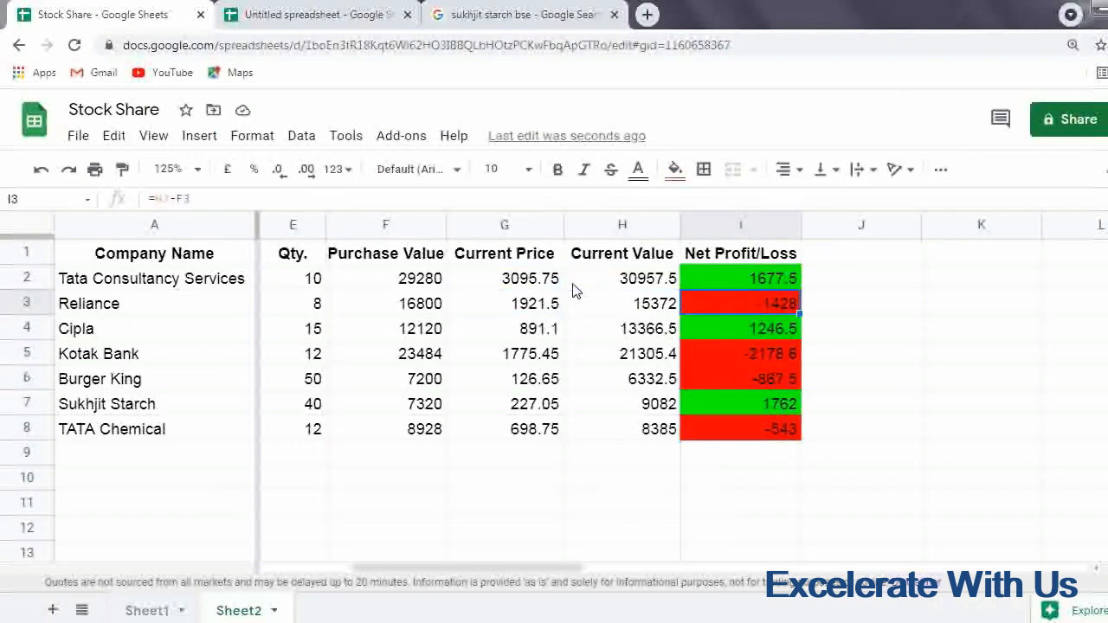
# Review the Burger King row from Net Profit/Loss back to its company name and code
pyautogui.press('Down')
pyautogui.press('Down')
pyautogui.press('Down')
pyautogui.press('Left')
pyautogui.press('Left')
pyautogui.press('Left')
pyautogui.press('Left')
pyautogui.press('Left')
pyautogui.press('Left')
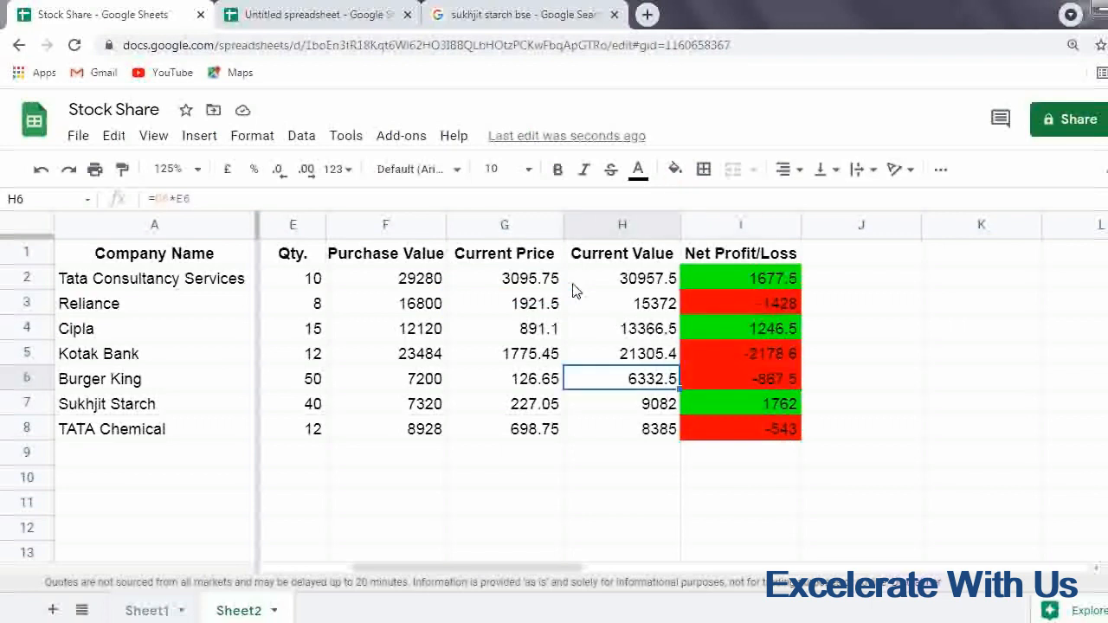
pyautogui.press('Left')
pyautogui.press('Left')
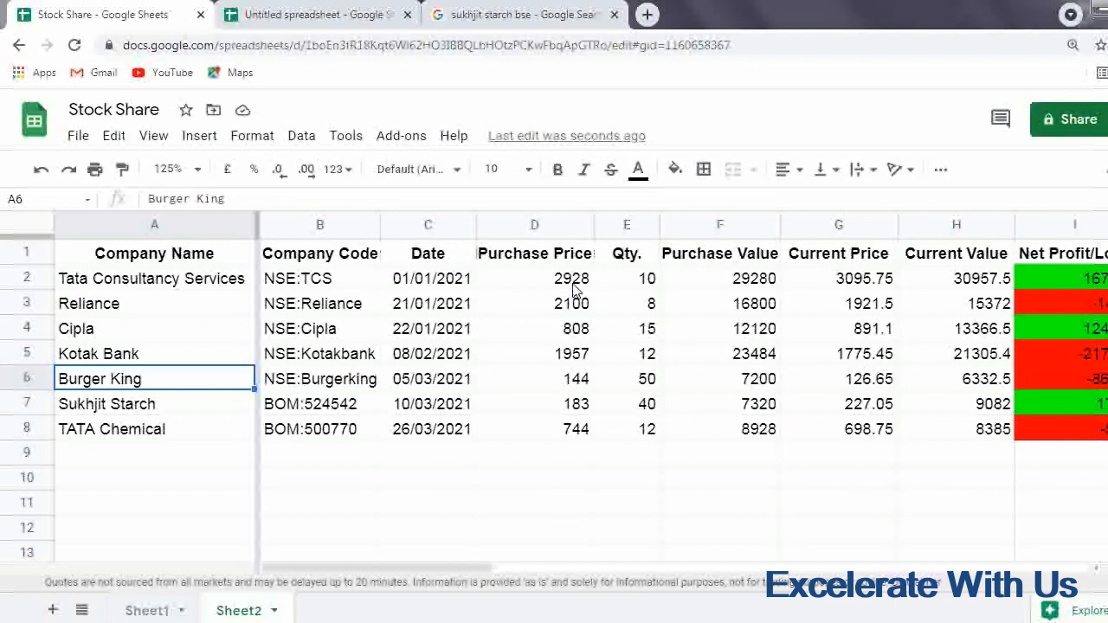
pyautogui.press('Right')
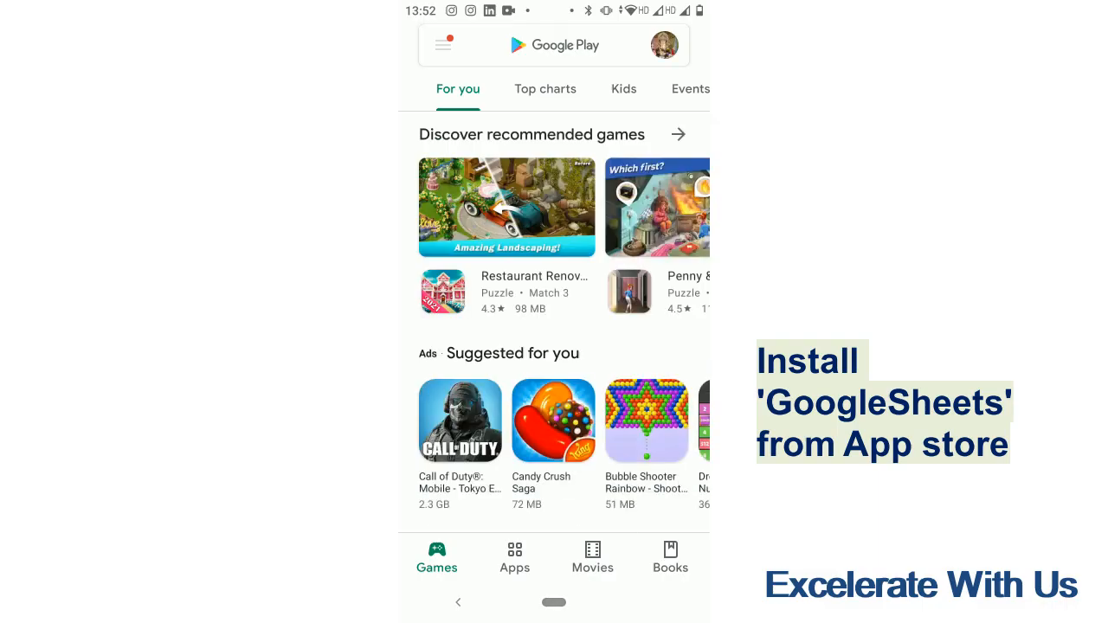
# Search Google Play on the phone for "sheets" and open the Google Sheets app
pyautogui.click(553, 44)
pyautogui.write('sheet')
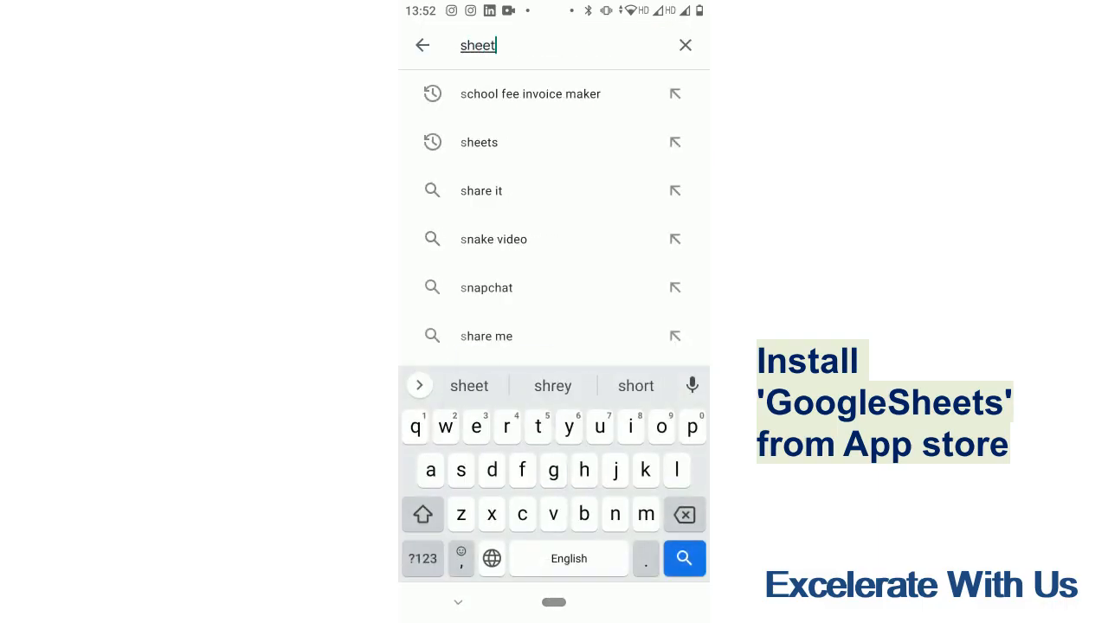
pyautogui.write('s')
pyautogui.click(519, 94)
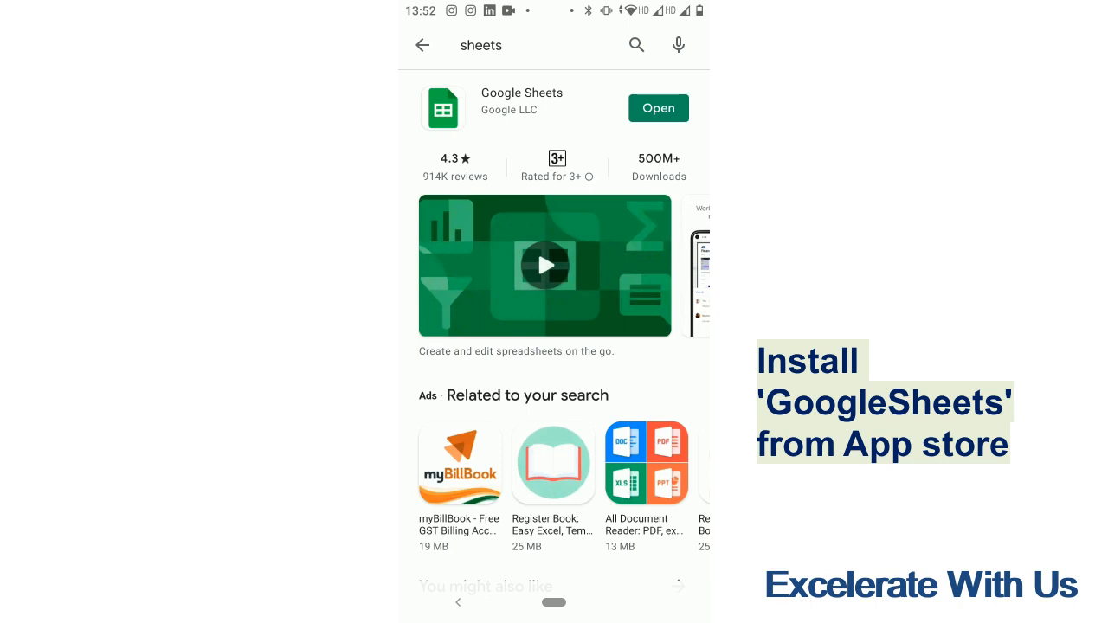
pyautogui.click(658, 108)
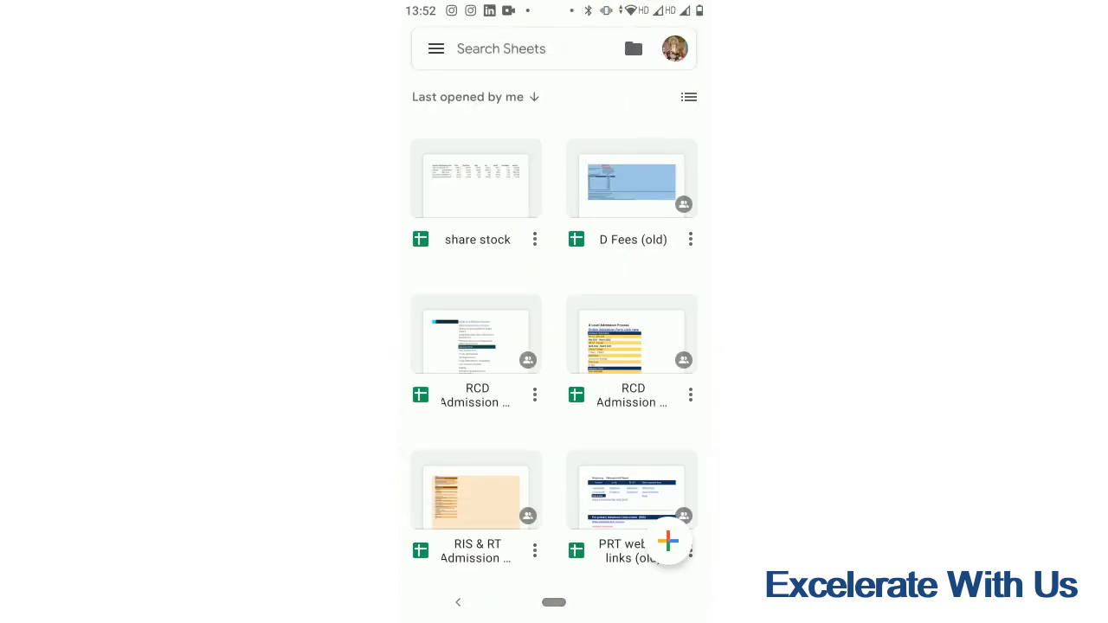
# Create a new blank spreadsheet, return to the file list and open the share stock spreadsheet
pyautogui.click(667, 541)
pyautogui.click(667, 542)
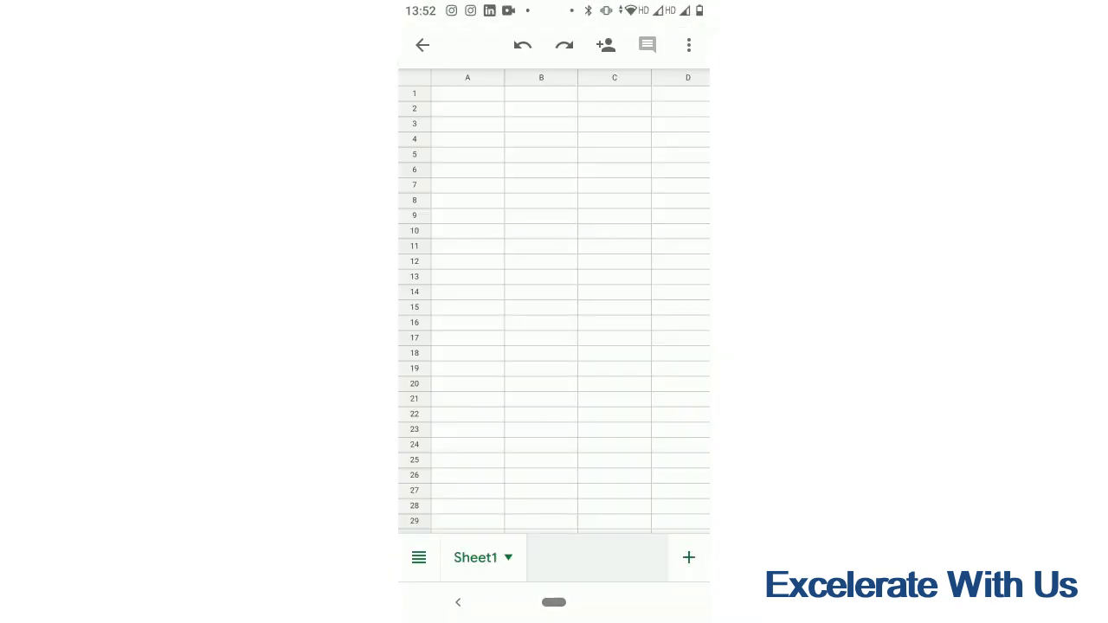
pyautogui.click(458, 602)
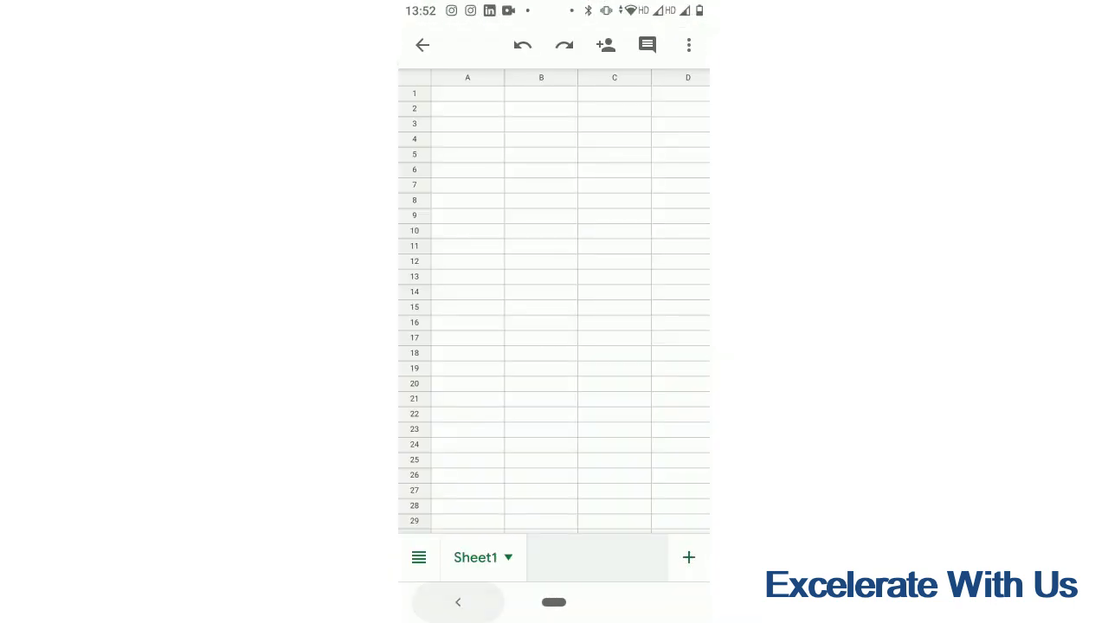
pyautogui.click(632, 182)
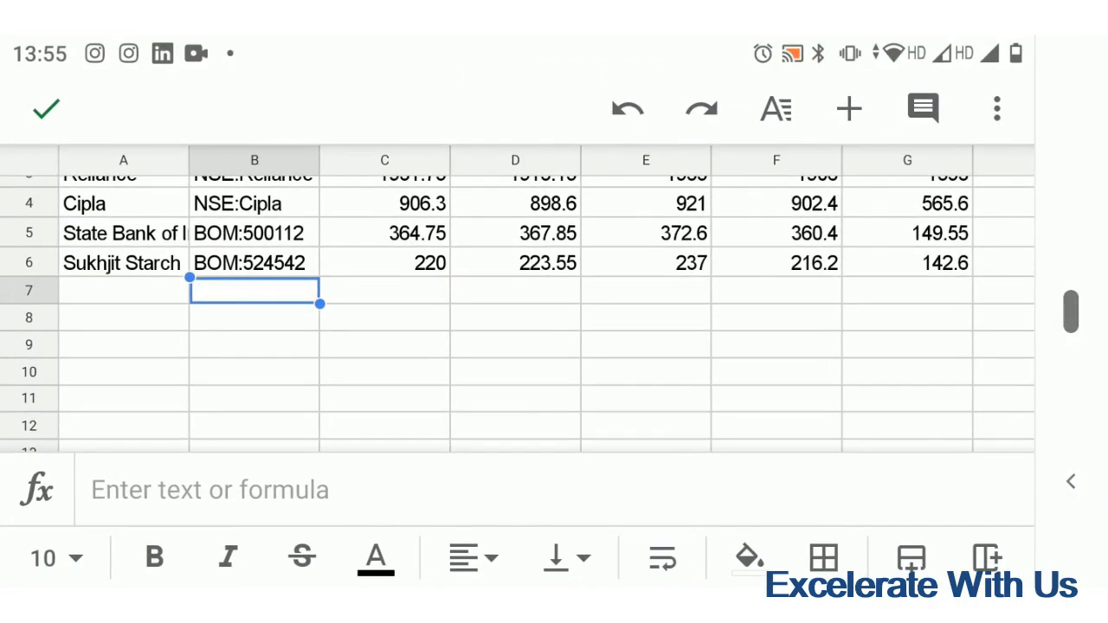
# Enter the company code nse:wipro in cell B7, below the Sukhjit Starch code
pyautogui.click(254, 291)
pyautogui.click(254, 290)
pyautogui.click(254, 290)
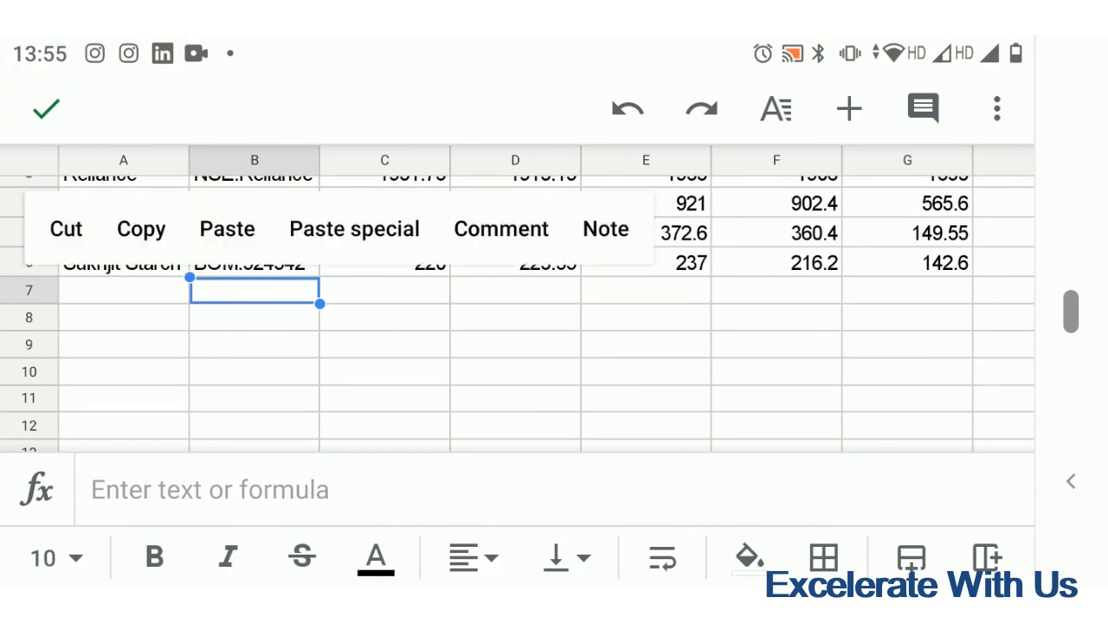
pyautogui.click(210, 489)
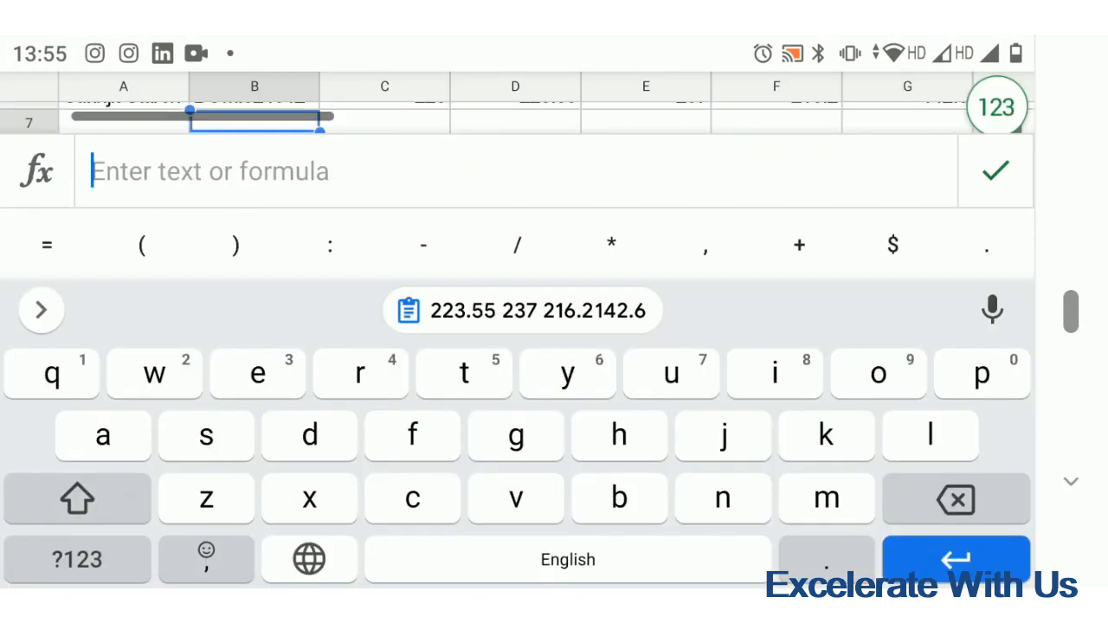
pyautogui.write('nse')
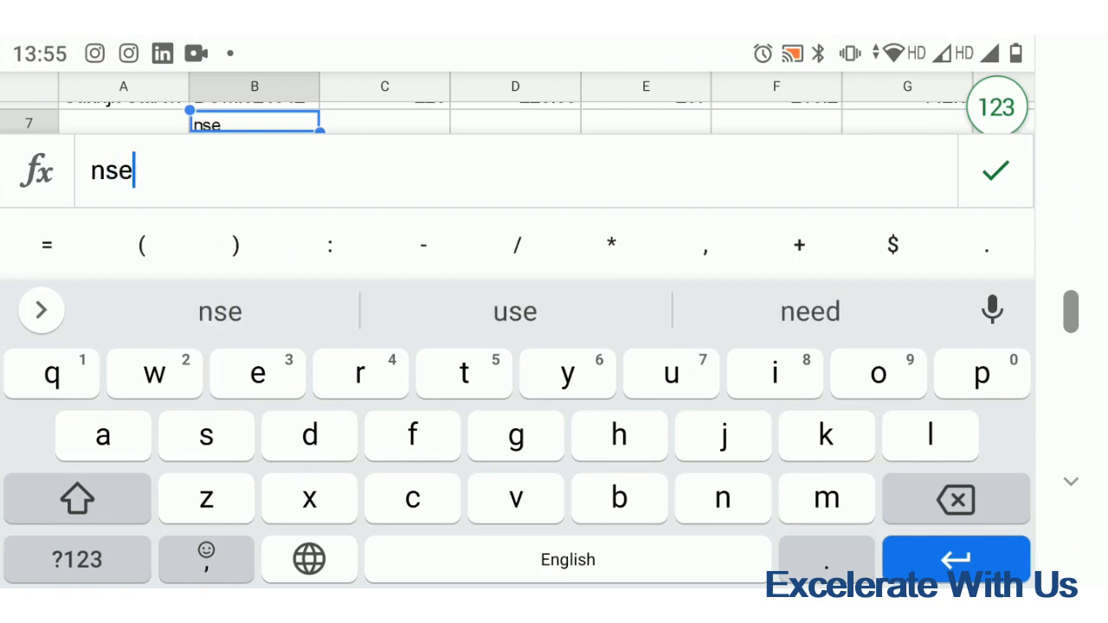
pyautogui.click(77, 559)
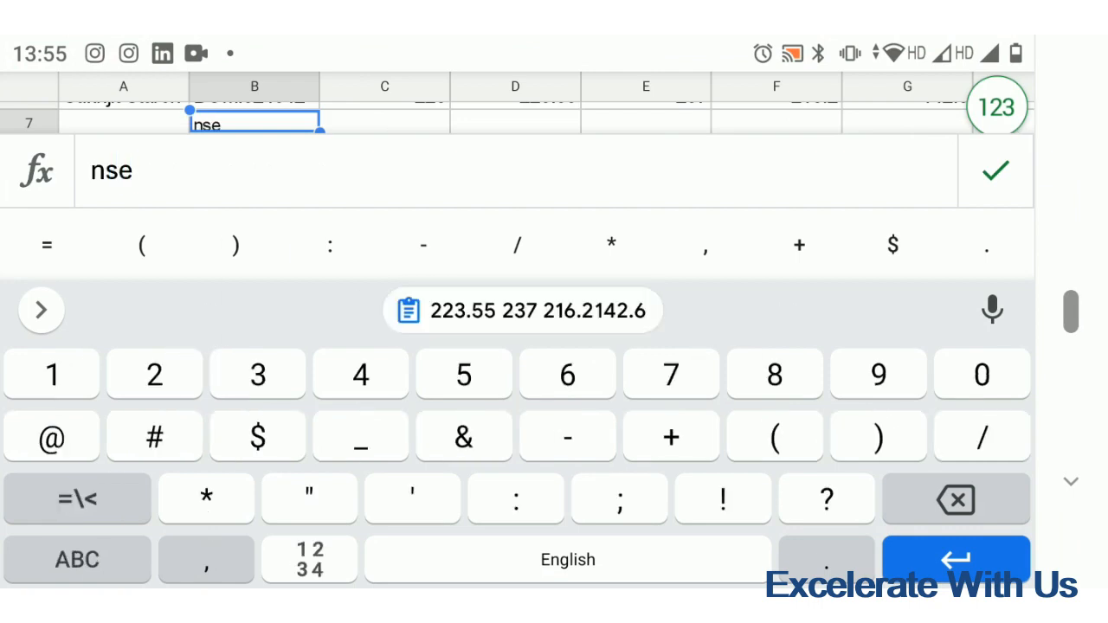
pyautogui.write(':')
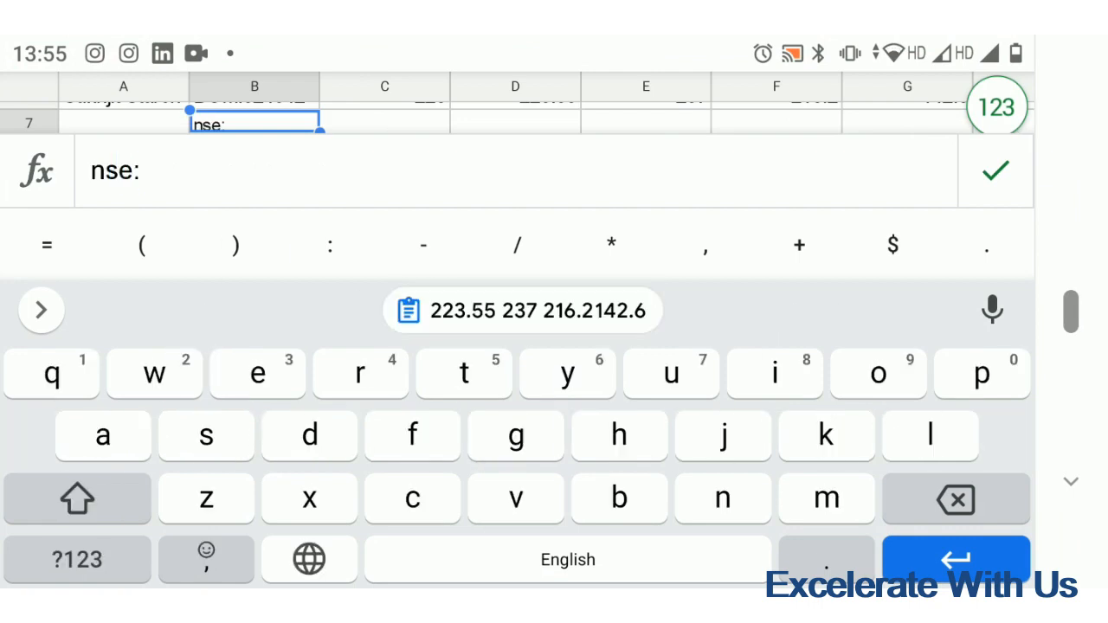
pyautogui.write('wipro')
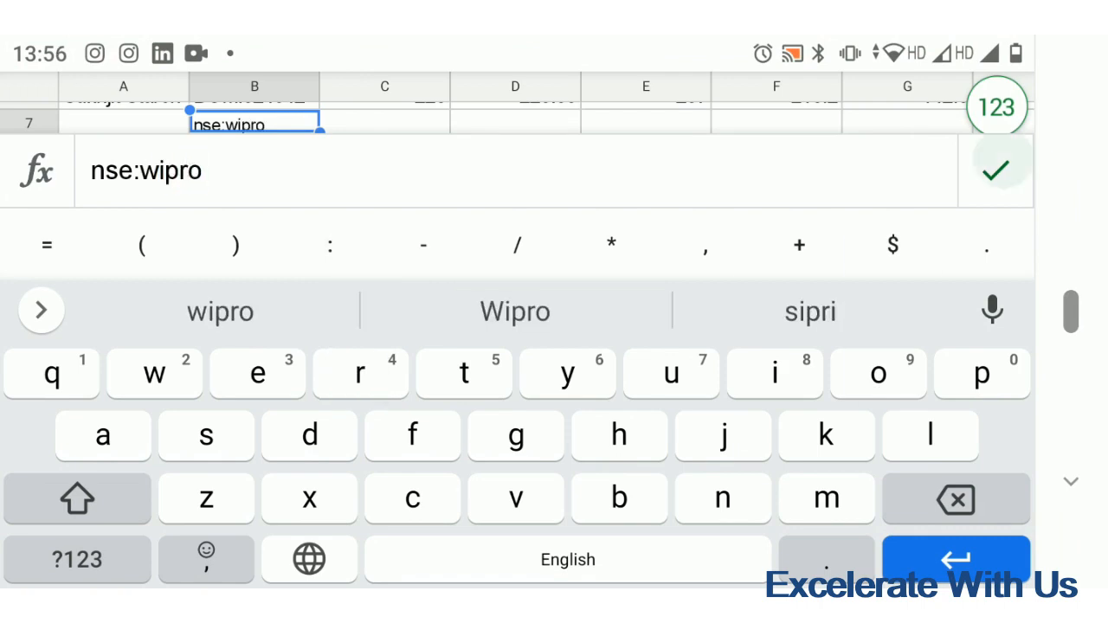
pyautogui.click(995, 170)
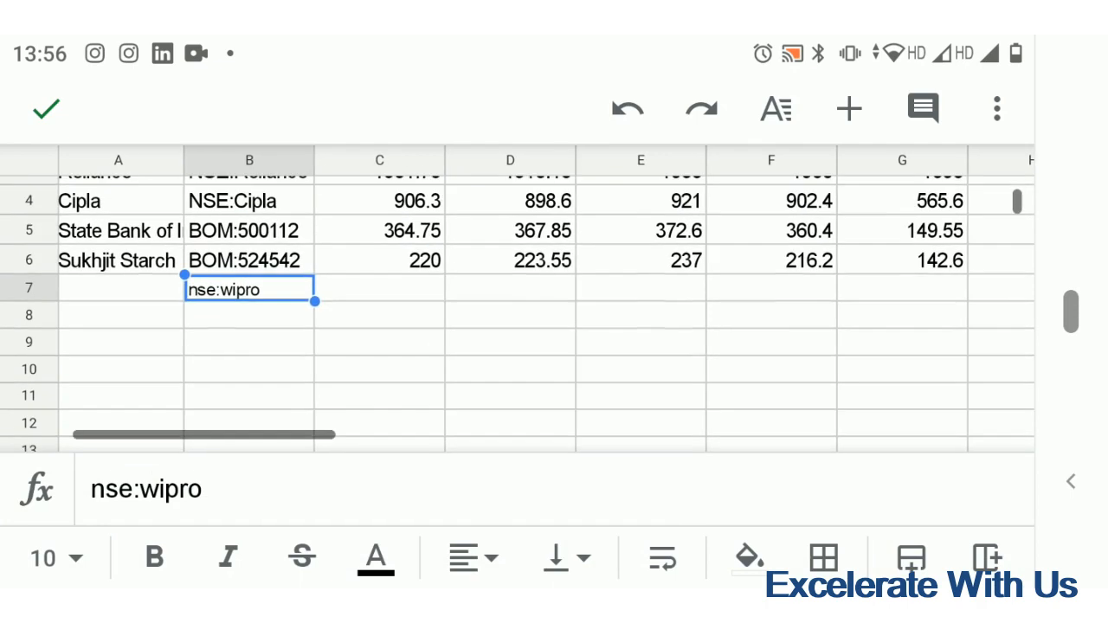
# Copy the GOOGLEFINANCE Price formula from C6 into C7 for the nse:wipro row
pyautogui.click(379, 289)
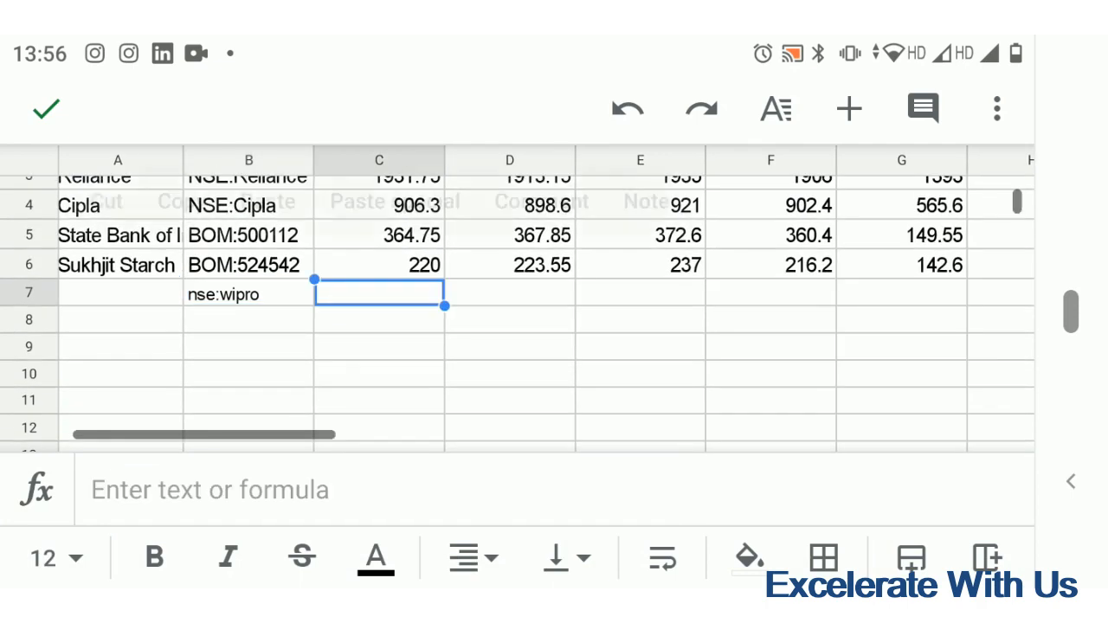
pyautogui.click(379, 292)
pyautogui.click(379, 265)
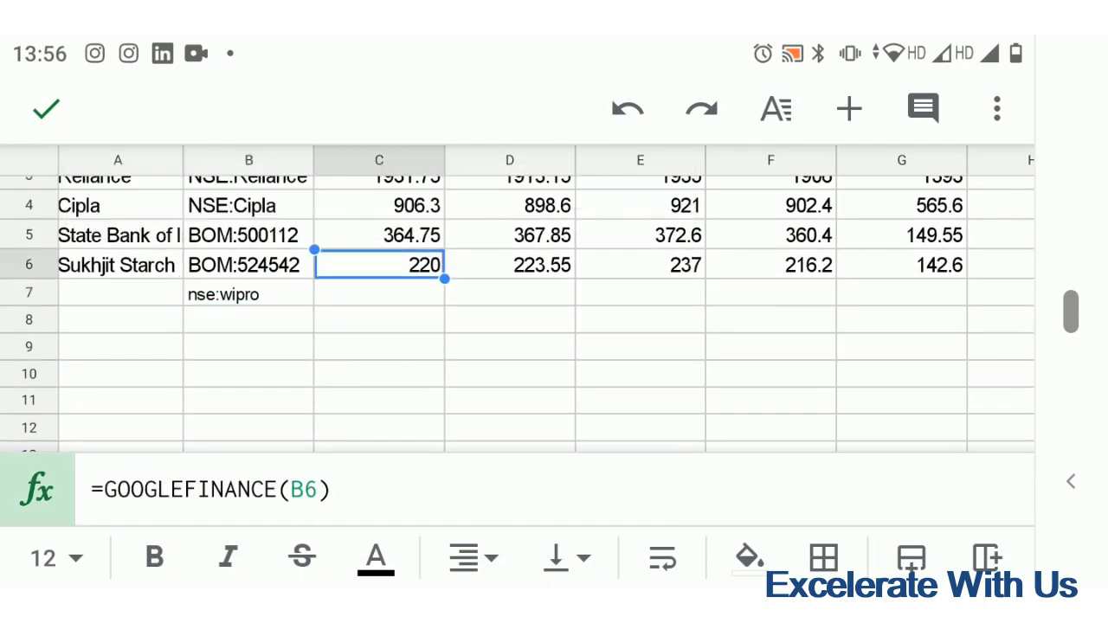
pyautogui.scroll(2, 517, 299)
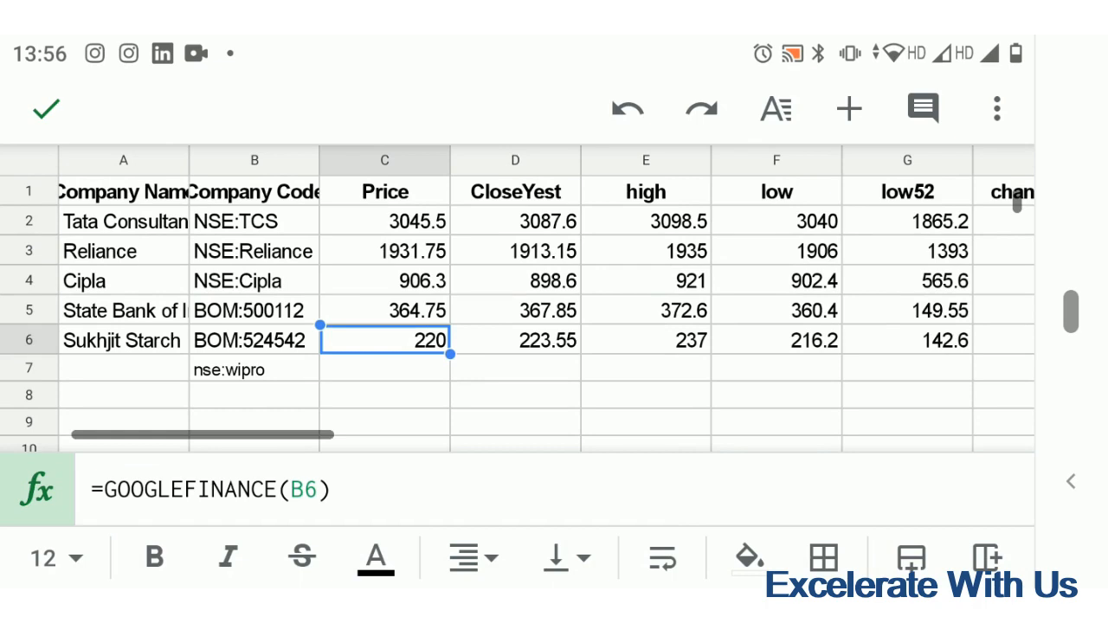
pyautogui.click(385, 340)
pyautogui.click(144, 277)
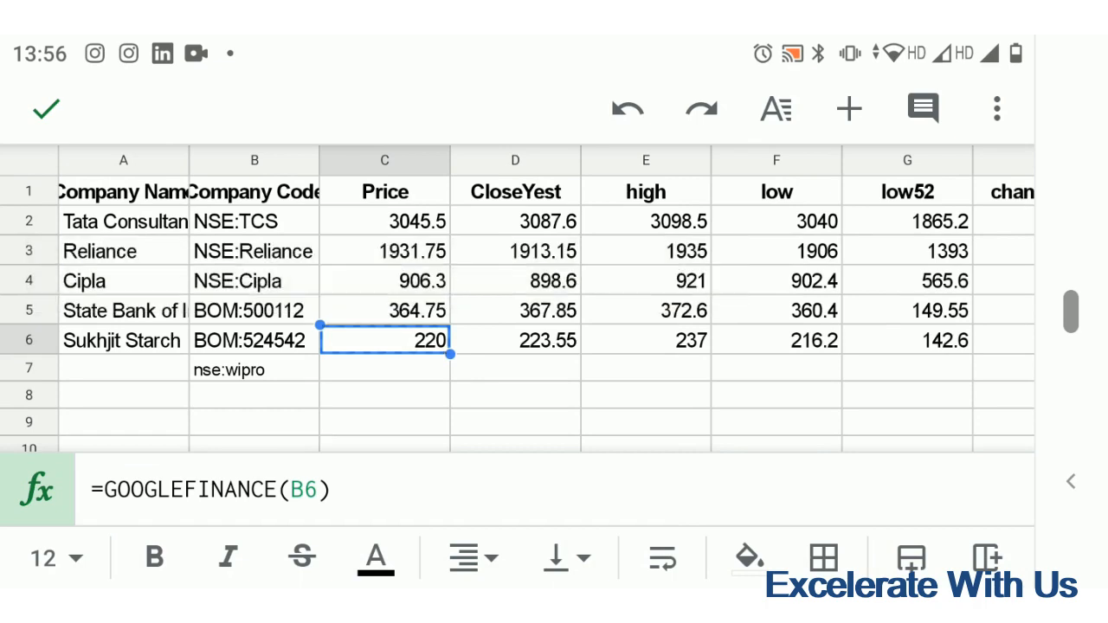
pyautogui.click(384, 367)
pyautogui.click(385, 368)
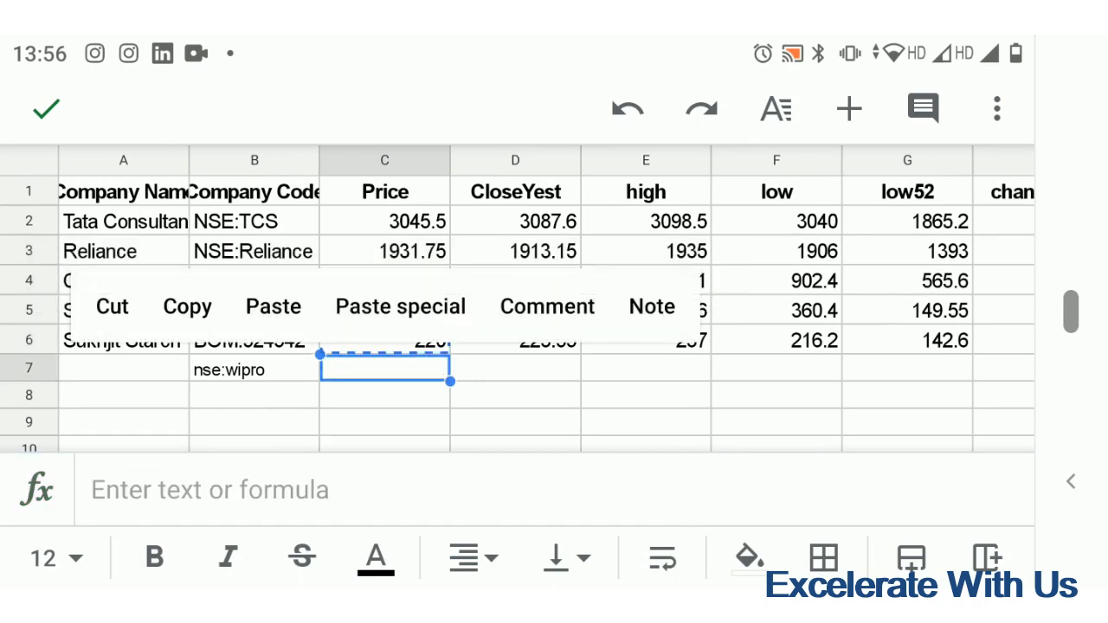
pyautogui.click(273, 306)
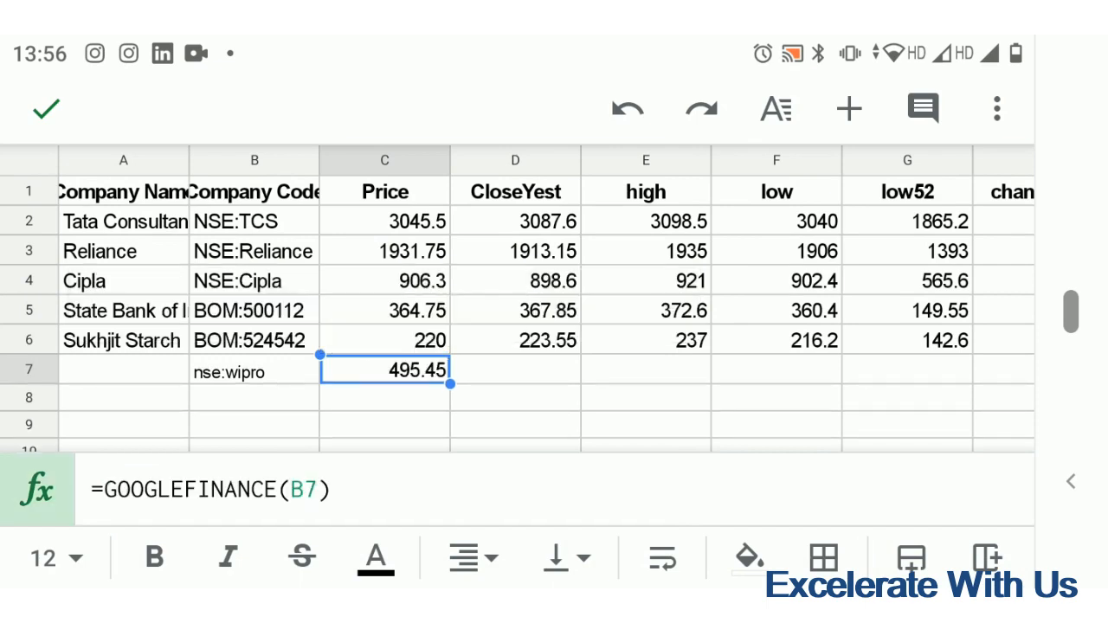
# Copy the CloseYest, high, low and low52 formulas from D6:G6 into row 7, starting at D7
pyautogui.click(515, 340)
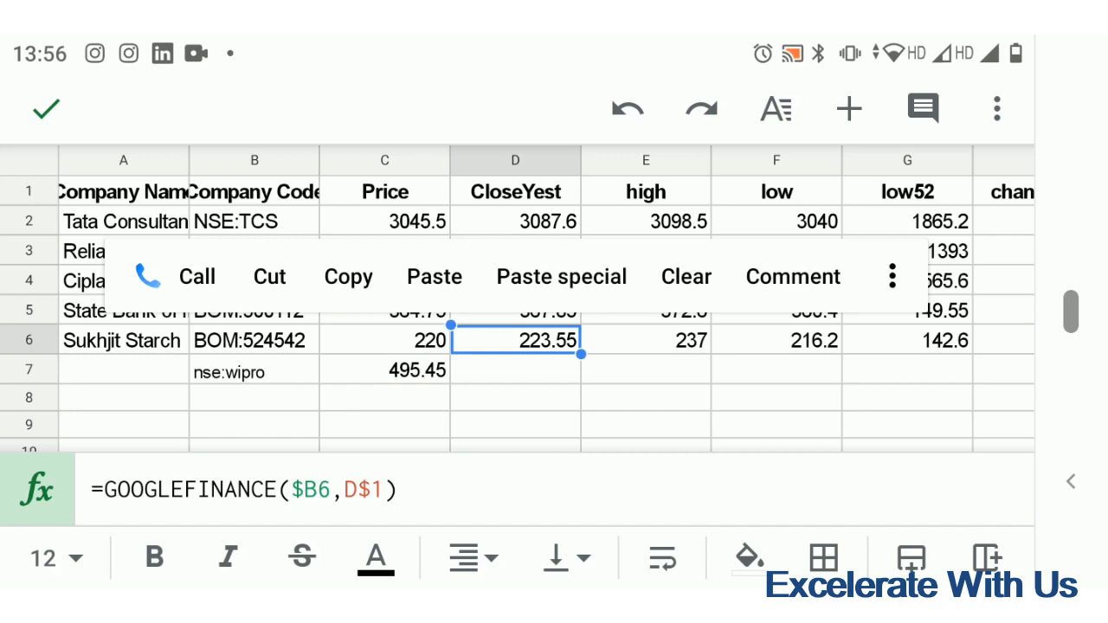
pyautogui.moveTo(581, 354); pyautogui.dragTo(973, 354)
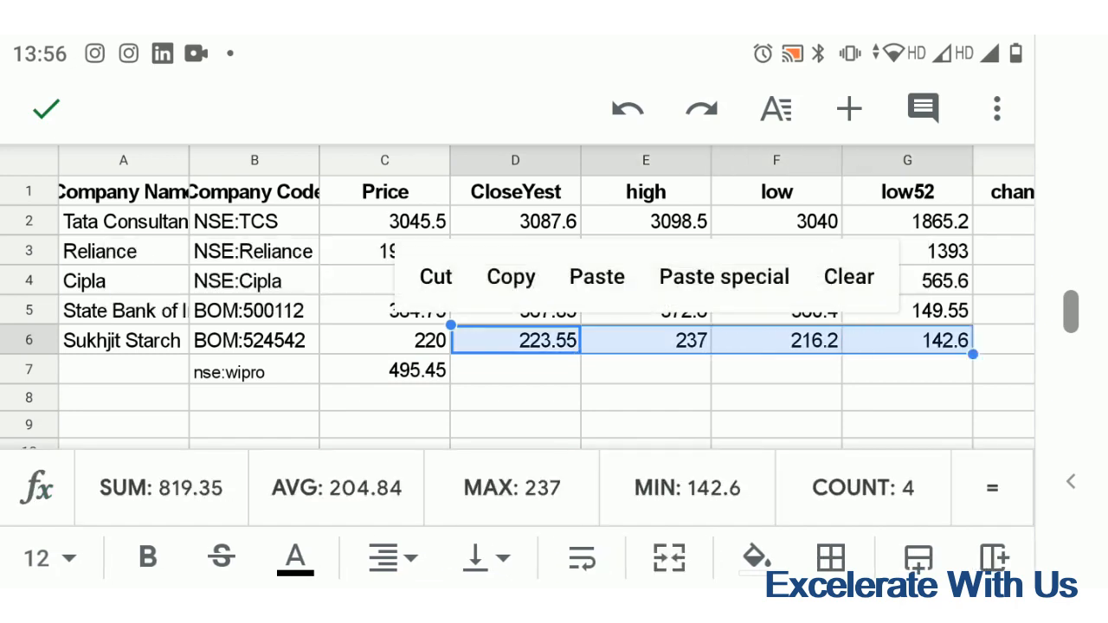
pyautogui.click(510, 276)
pyautogui.click(515, 370)
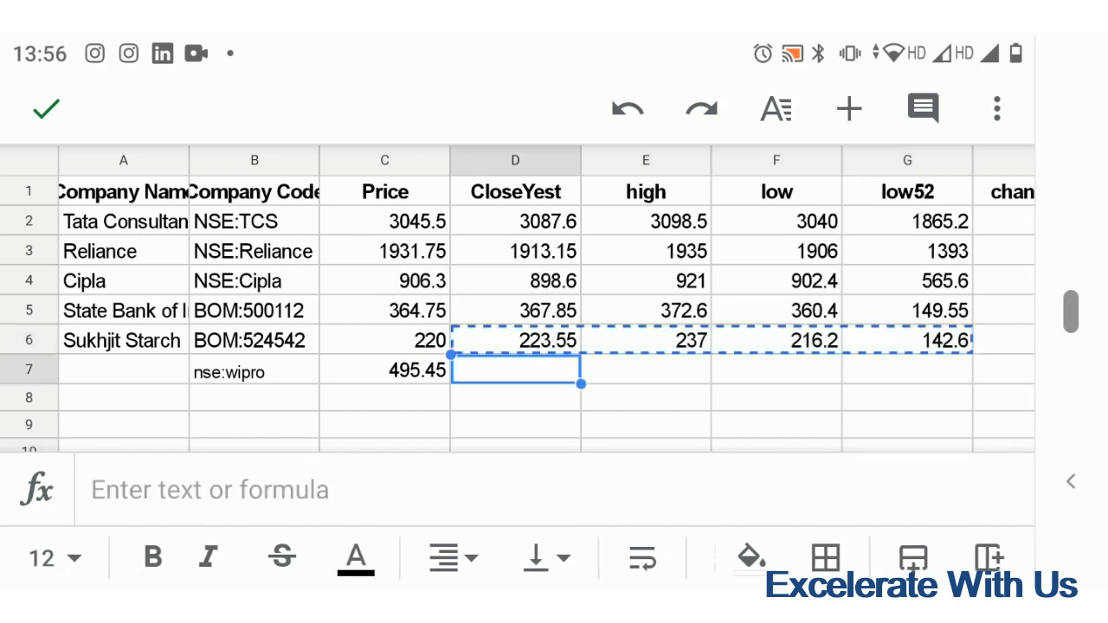
pyautogui.click(515, 369)
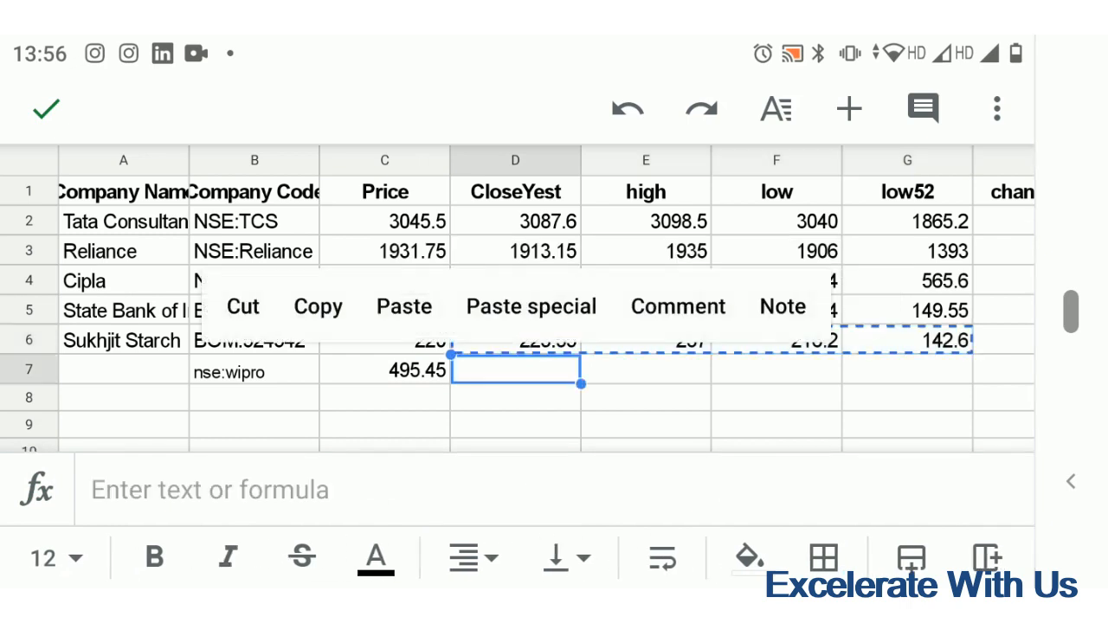
pyautogui.click(403, 306)
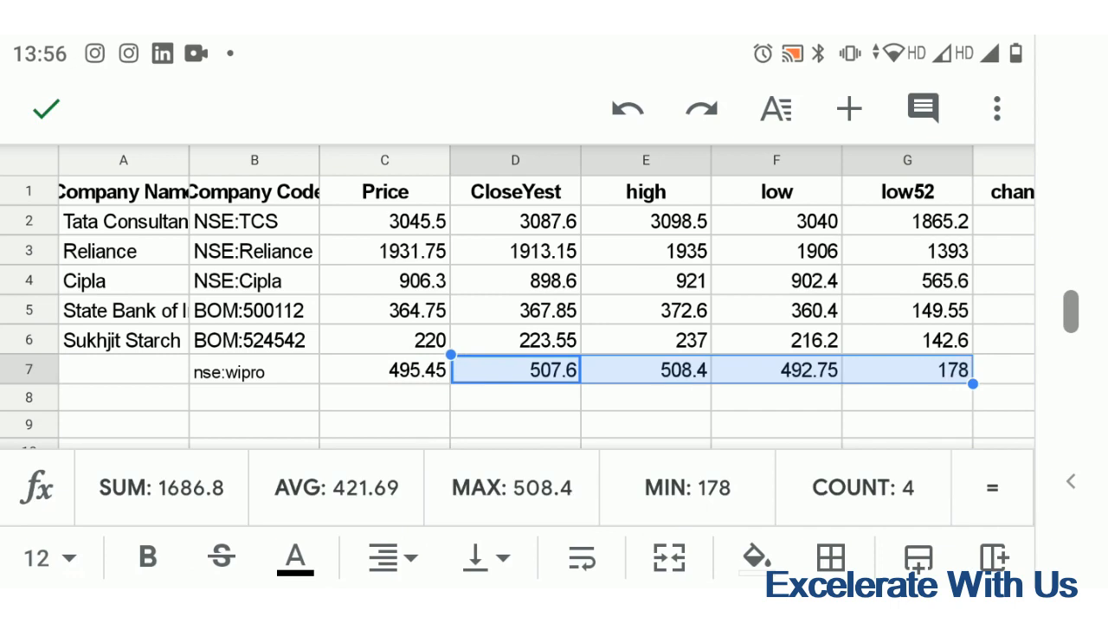
pyautogui.click(646, 398)
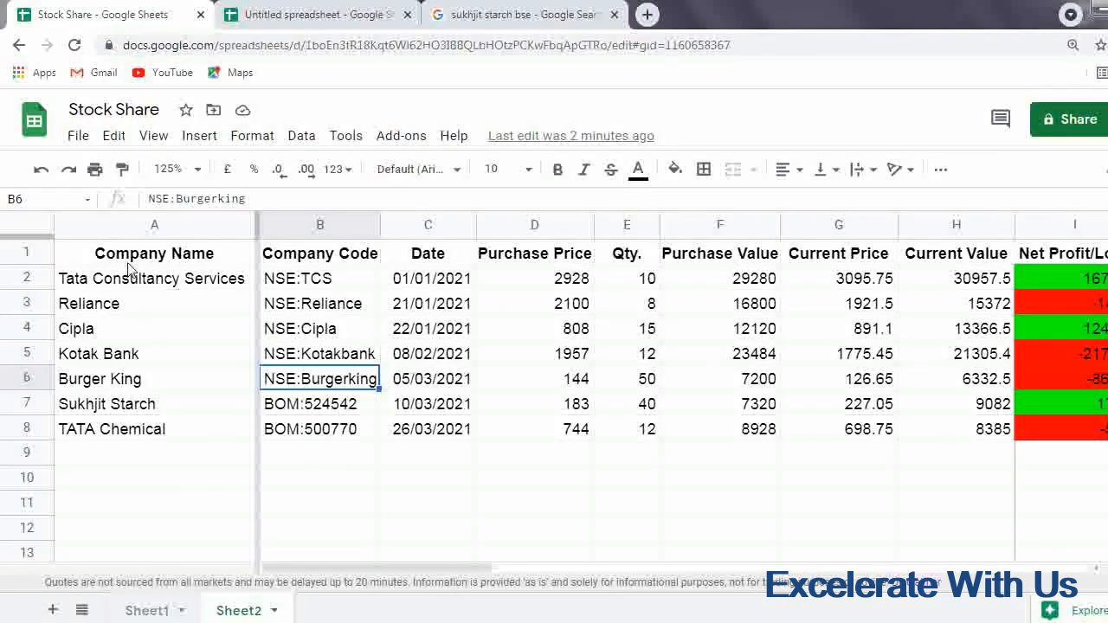
pyautogui.click(164, 113)
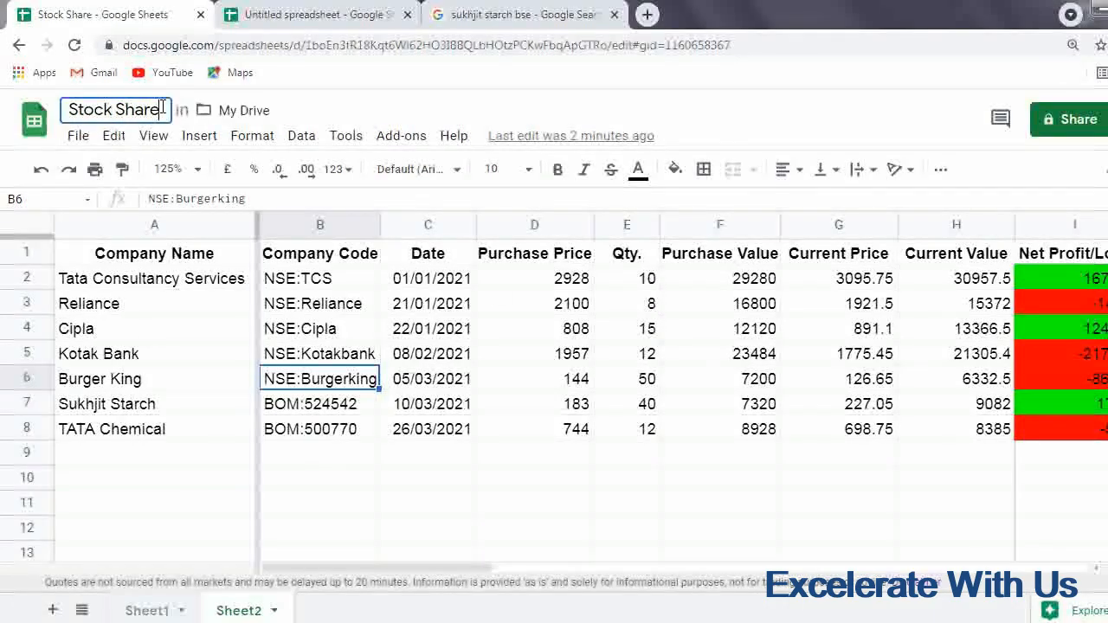
pyautogui.moveTo(162, 110); pyautogui.dragTo(47, 104)
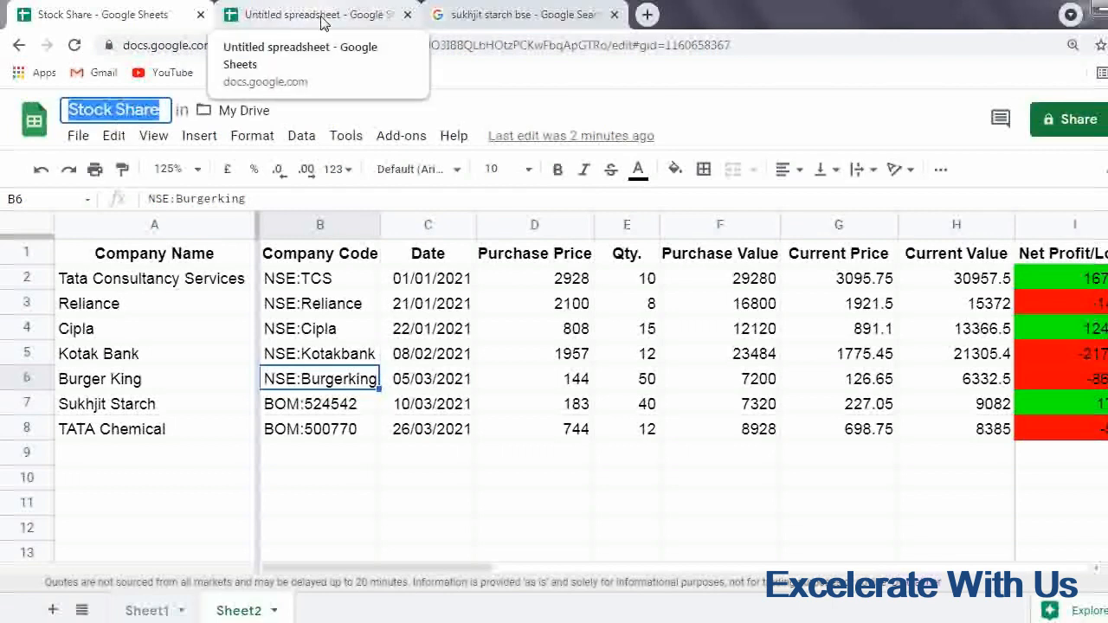
pyautogui.click(159, 113)
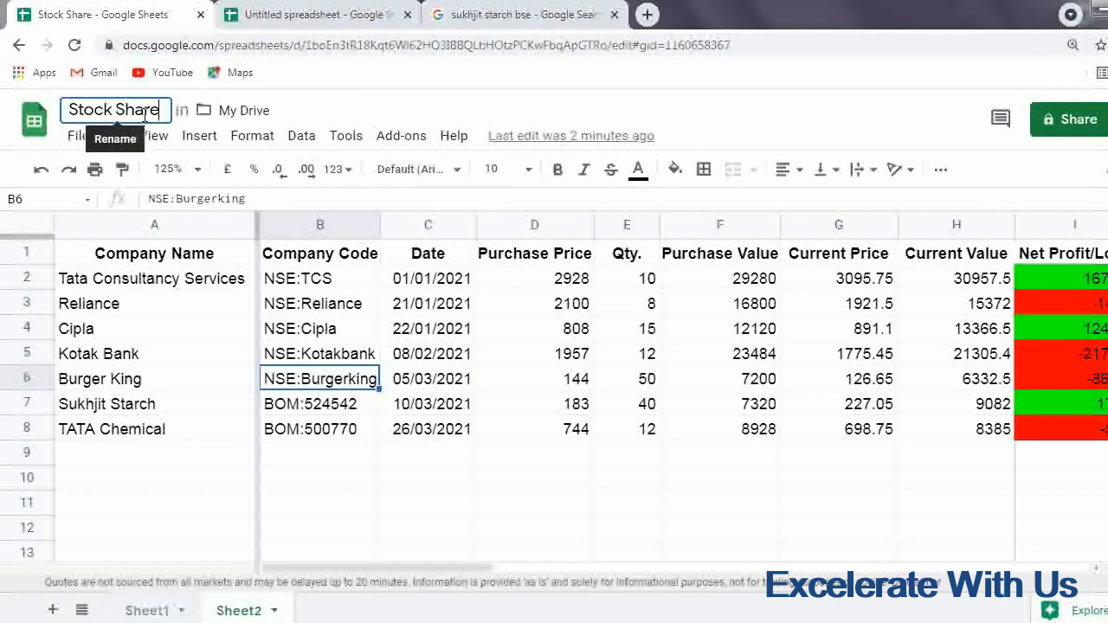
pyautogui.click(368, 115)
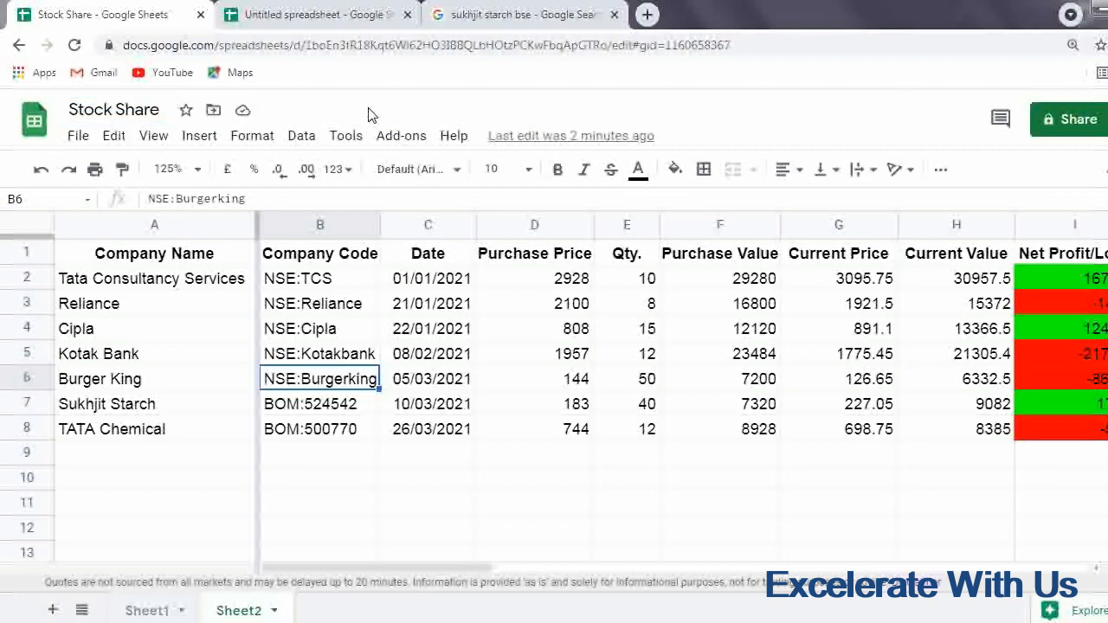